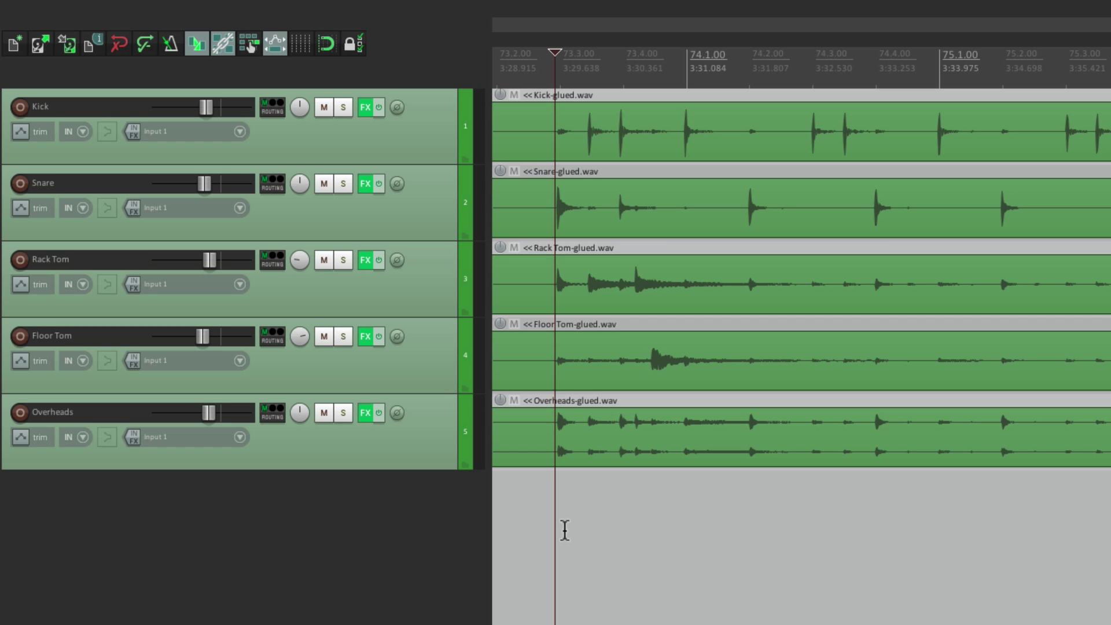
# Play back the unprocessed drum tracks from the edit cursor near bar 73.3, then stop.
pyautogui.press('space')
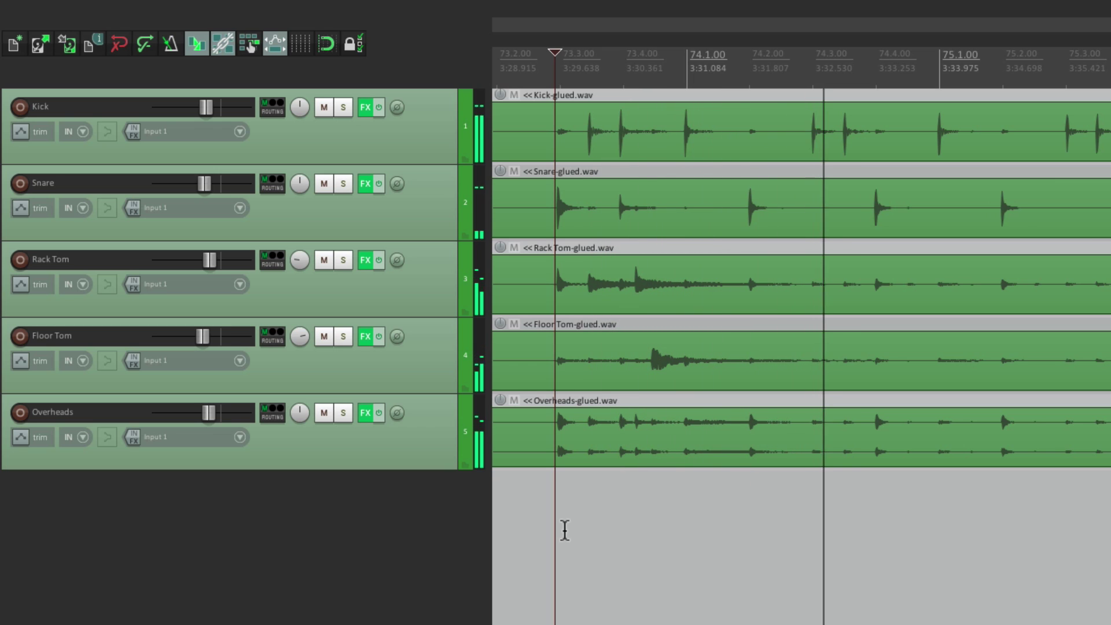
pyautogui.press('space')
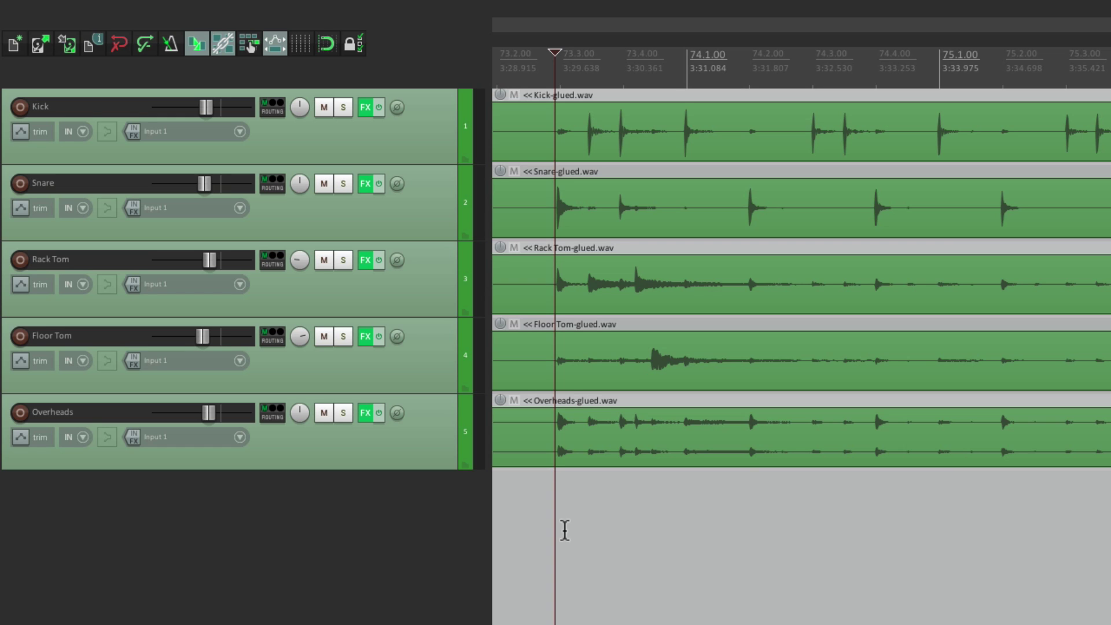
# Add a new track below Overheads and name it Reverb.
pyautogui.doubleClick(363, 545)
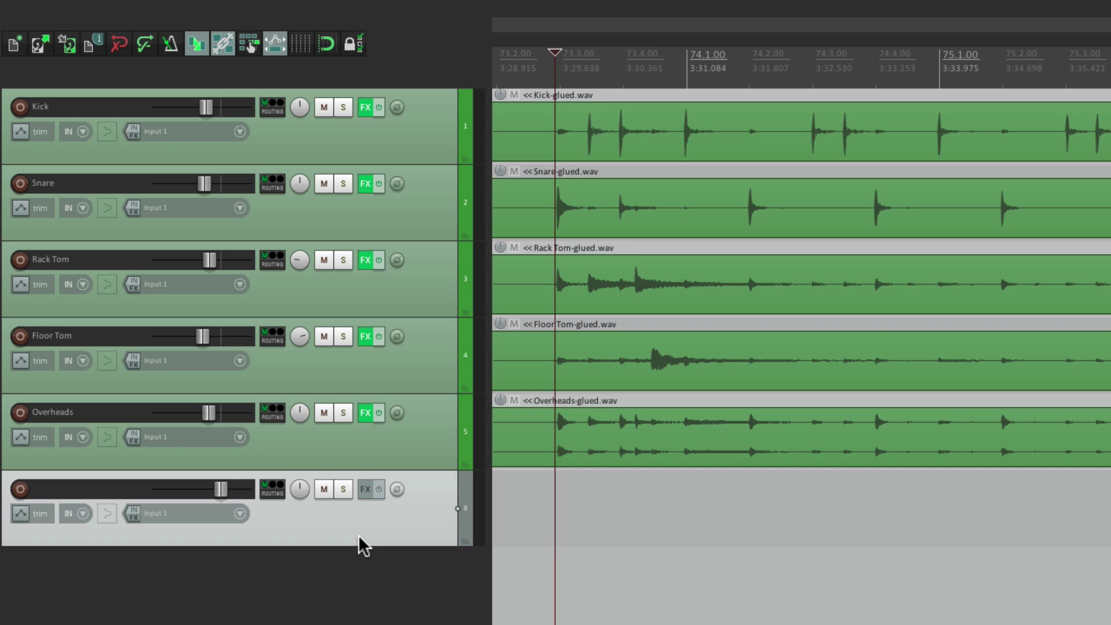
pyautogui.doubleClick(110, 490)
pyautogui.write('Reverb')
pyautogui.press('Return')
# Select the Snare, Rack Tom, Floor Tom and Overheads tracks and route sends from all of them to the Reverb track.
pyautogui.click(426, 201)
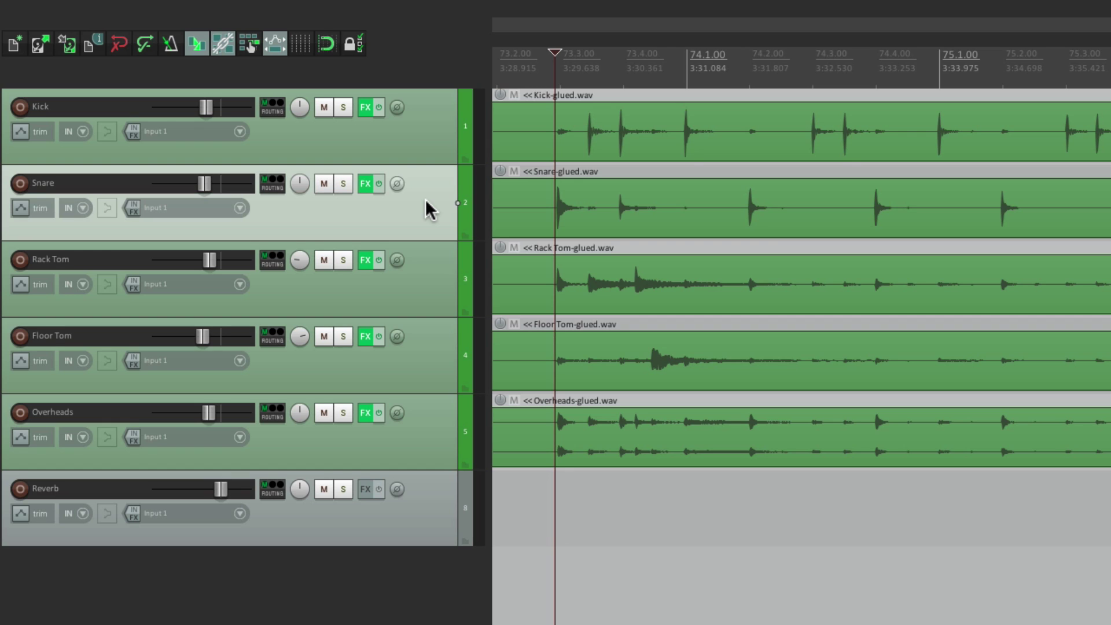
pyautogui.keyDown('ctrl'); pyautogui.click(430, 284); pyautogui.keyUp('ctrl')
pyautogui.keyDown('ctrl'); pyautogui.click(435, 356); pyautogui.keyUp('ctrl')
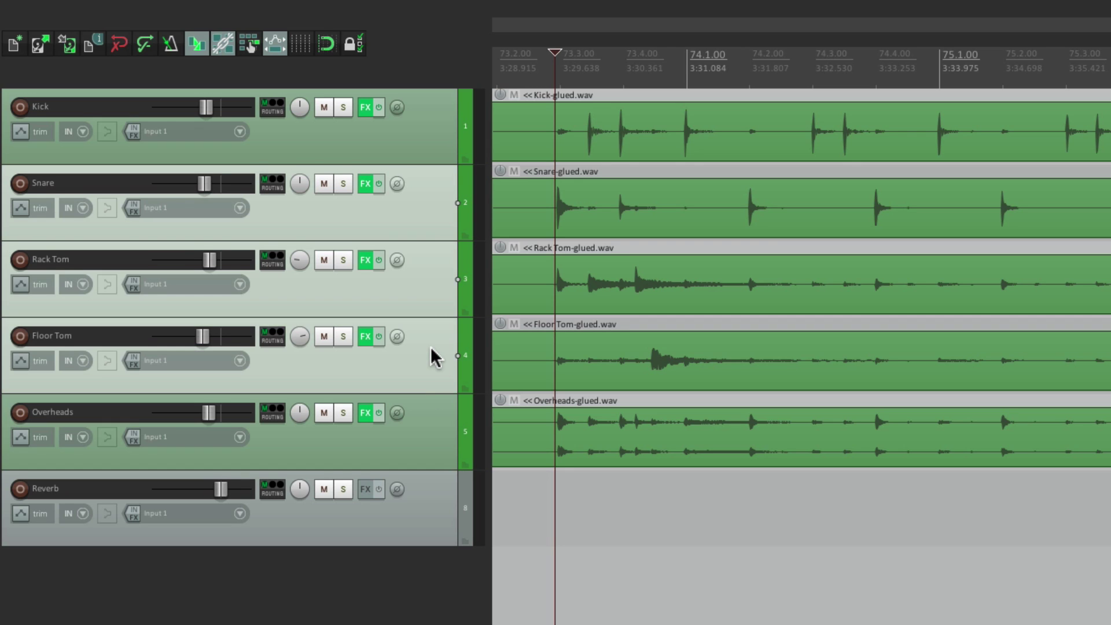
pyautogui.keyDown('ctrl'); pyautogui.click(426, 412); pyautogui.keyUp('ctrl')
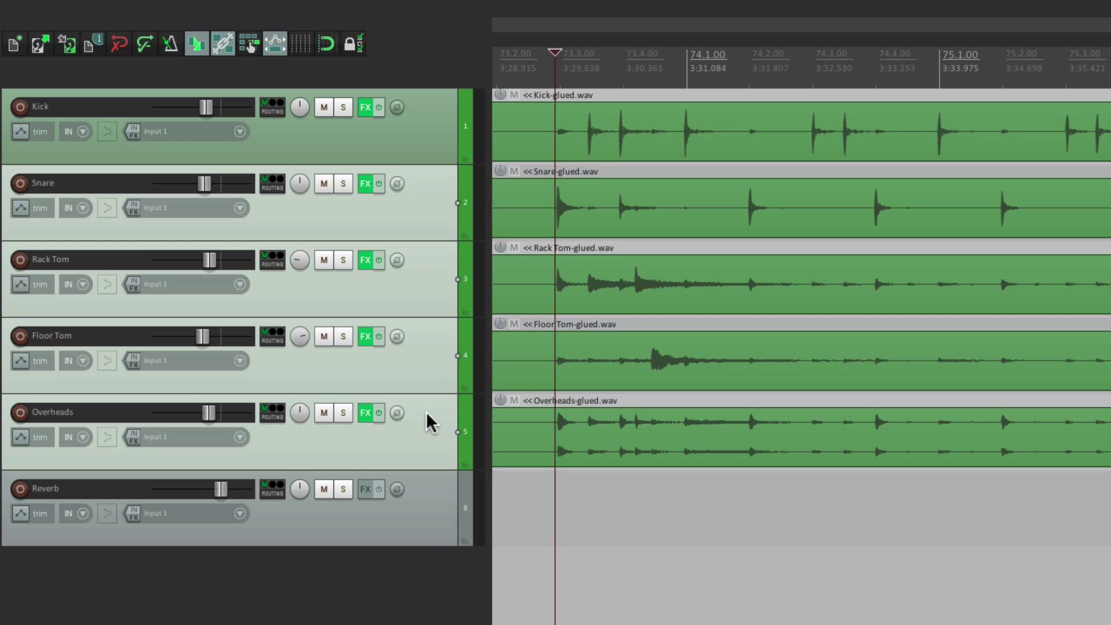
pyautogui.moveTo(274, 178); pyautogui.dragTo(375, 529)
pyautogui.click(386, 429)
# Insert the Cockos ReaVerbate effect on the Reverb track.
pyautogui.click(366, 489)
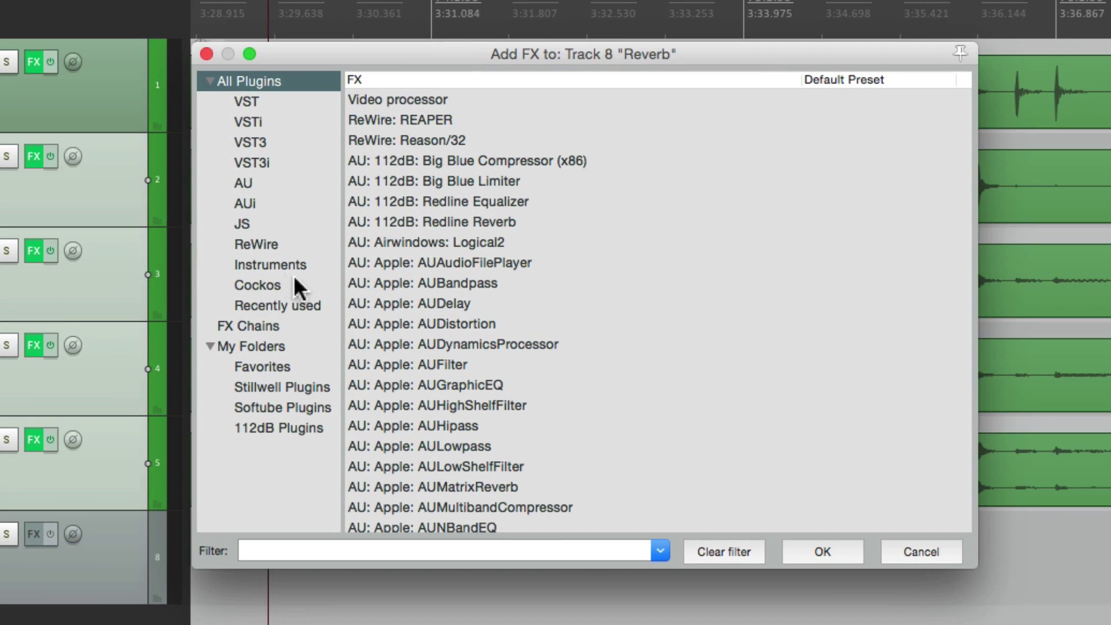
pyautogui.click(297, 281)
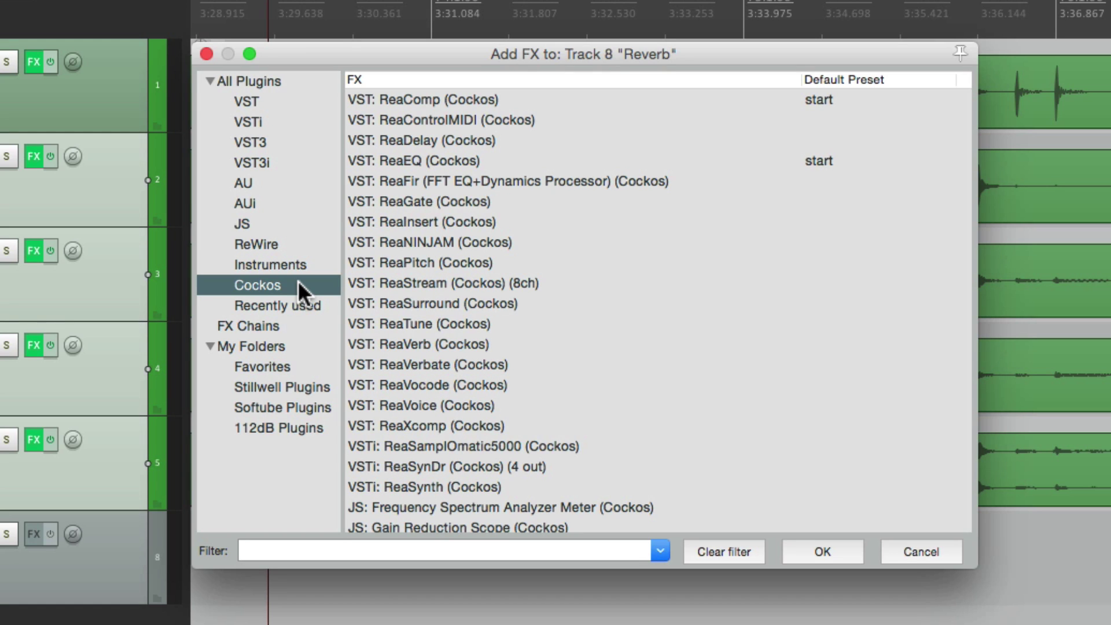
pyautogui.scroll(-1, 557, 353)
pyautogui.click(470, 340)
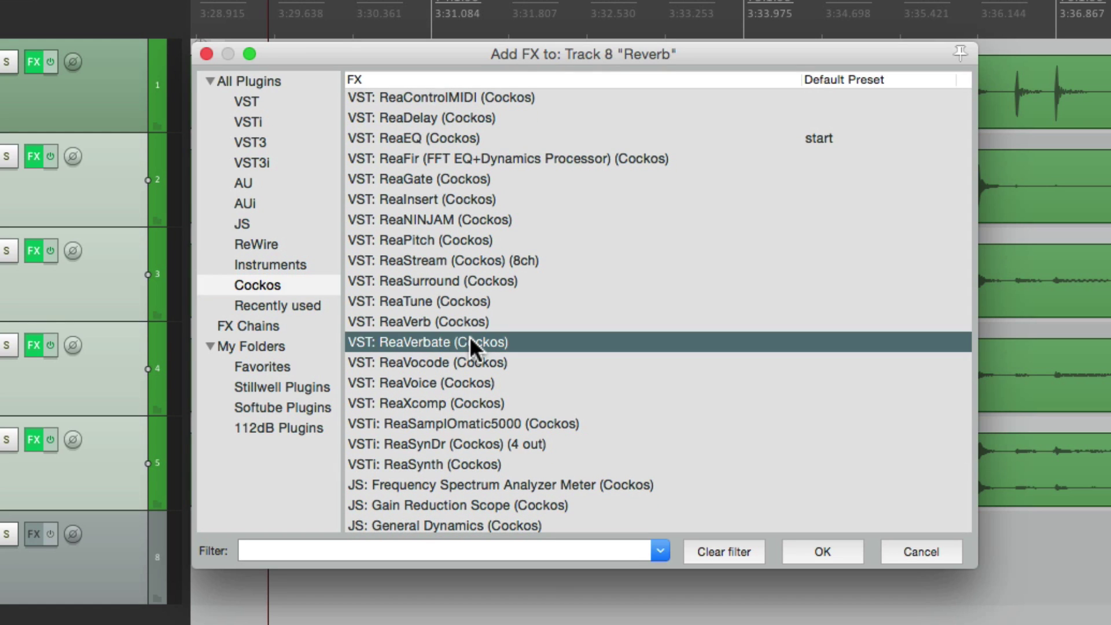
pyautogui.doubleClick(470, 342)
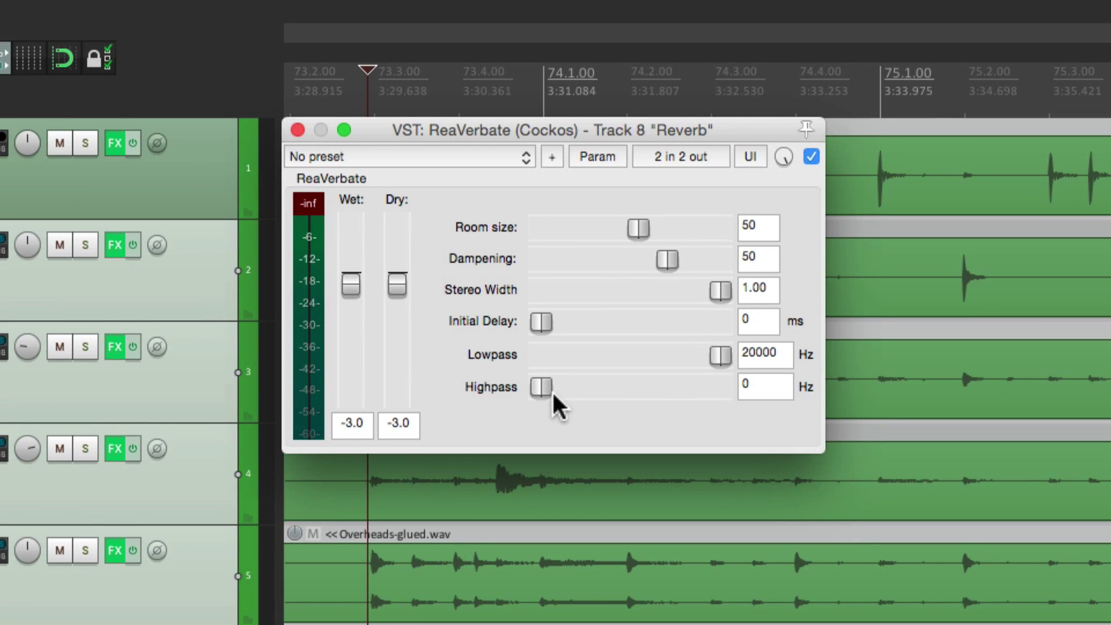
# Set ReaVerbate's Dry level to -inf and its Wet level to +0.0.
pyautogui.moveTo(397, 288); pyautogui.dragTo(408, 431)
pyautogui.doubleClick(349, 287)
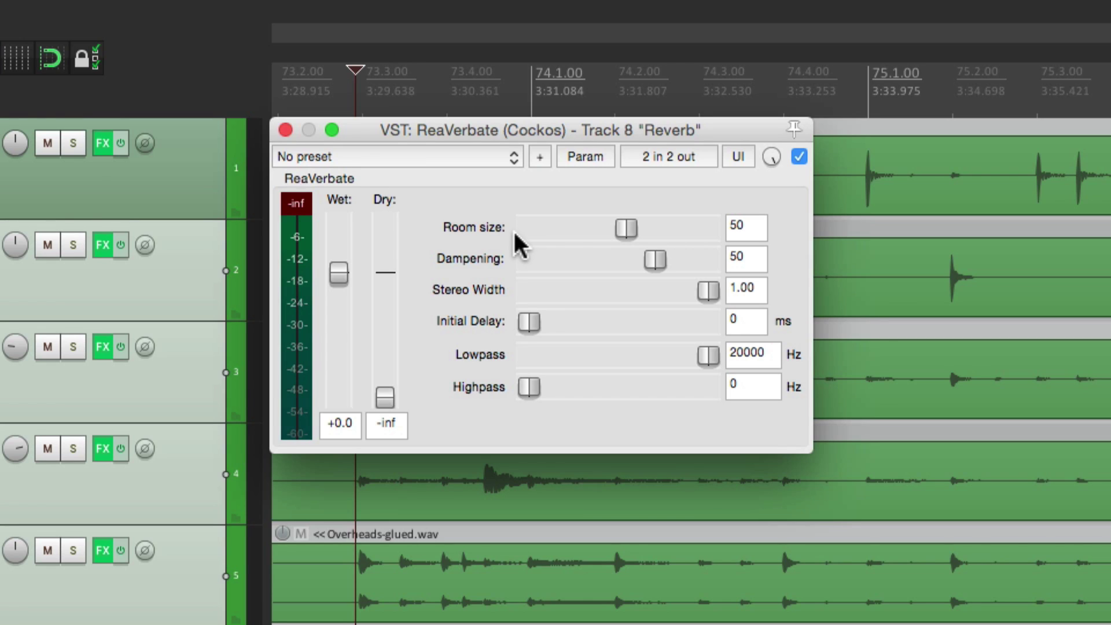
# Try out ReaVerbate's room size, dampening, stereo width, lowpass and highpass controls, returning each to its default.
pyautogui.moveTo(619, 226); pyautogui.dragTo(696, 226)
pyautogui.doubleClick(704, 234)
pyautogui.moveTo(654, 260); pyautogui.dragTo(730, 258)
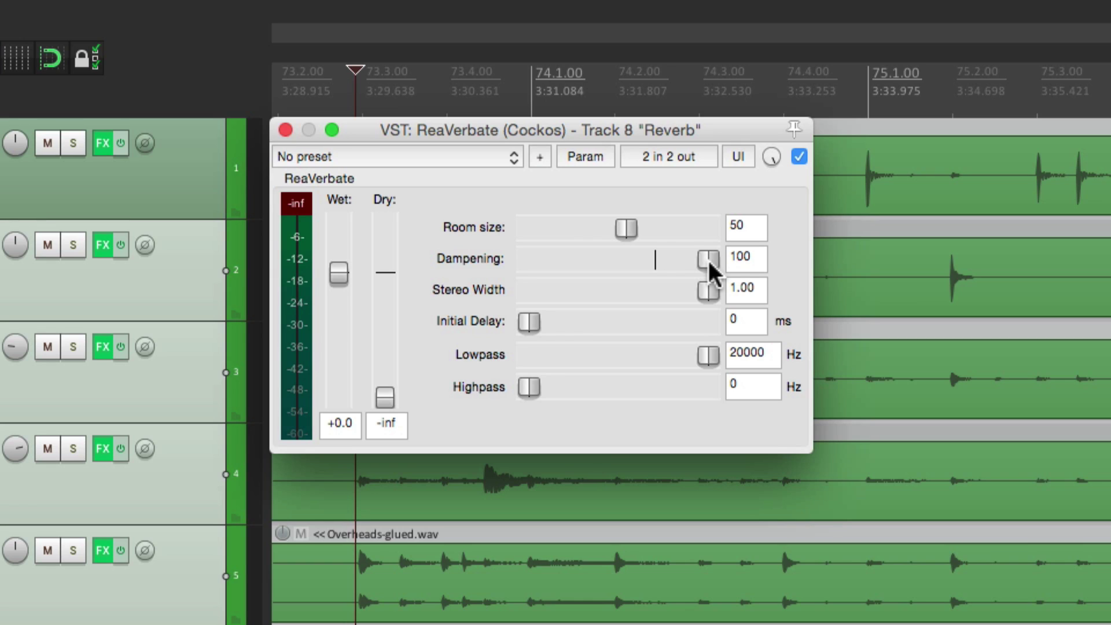
pyautogui.doubleClick(709, 261)
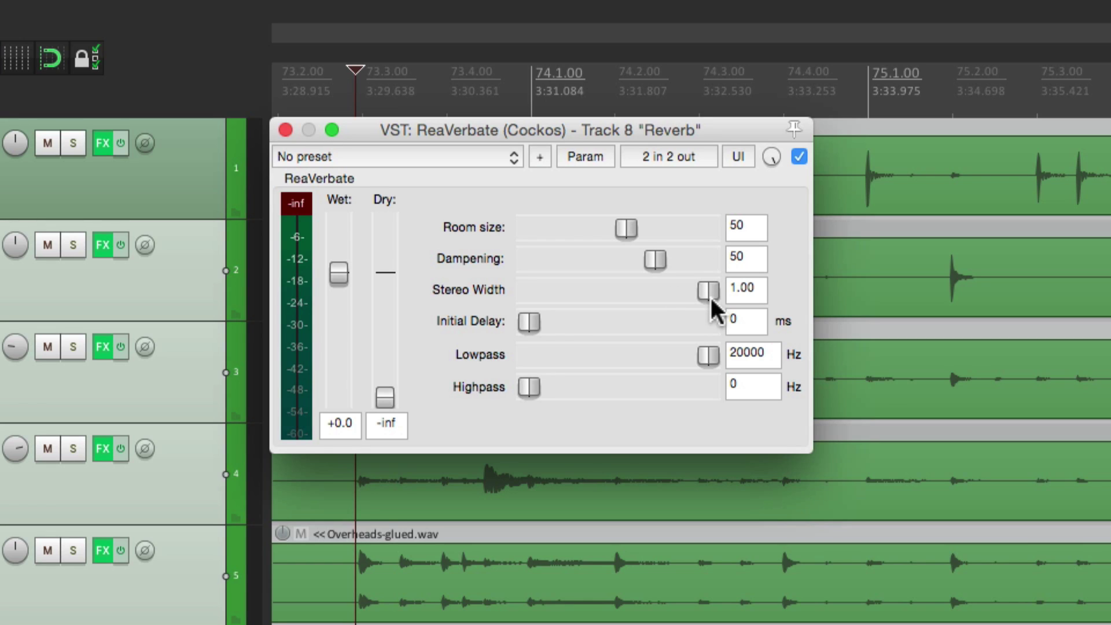
pyautogui.moveTo(711, 294); pyautogui.dragTo(671, 292)
pyautogui.moveTo(707, 354); pyautogui.dragTo(754, 363)
pyautogui.moveTo(533, 388)
pyautogui.mouseDown()
pyautogui.moveTo(624, 389)
pyautogui.moveTo(530, 391)
pyautogui.mouseUp()
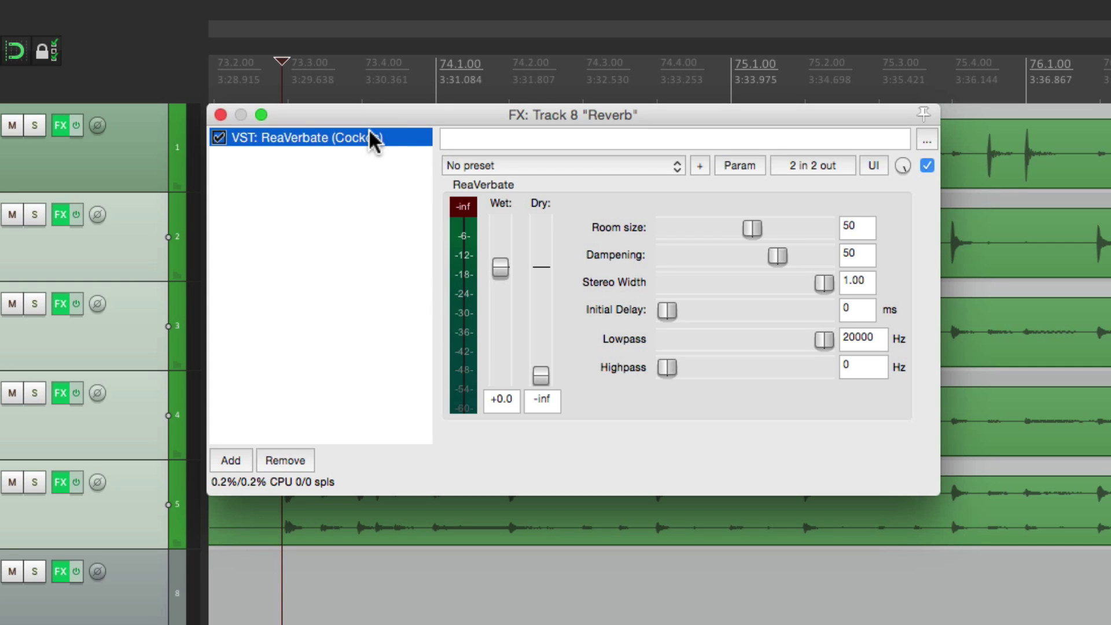
# Add the Cockos ReaEQ effect after ReaVerbate in the Reverb track's effects chain.
pyautogui.click(366, 196)
pyautogui.doubleClick(363, 186)
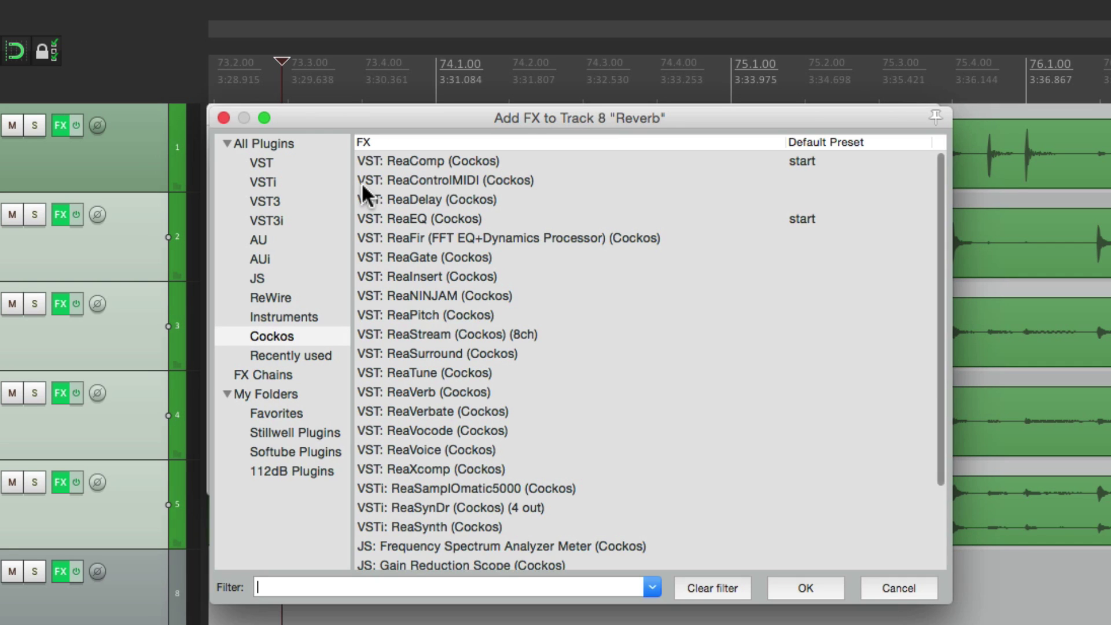
pyautogui.click(426, 218)
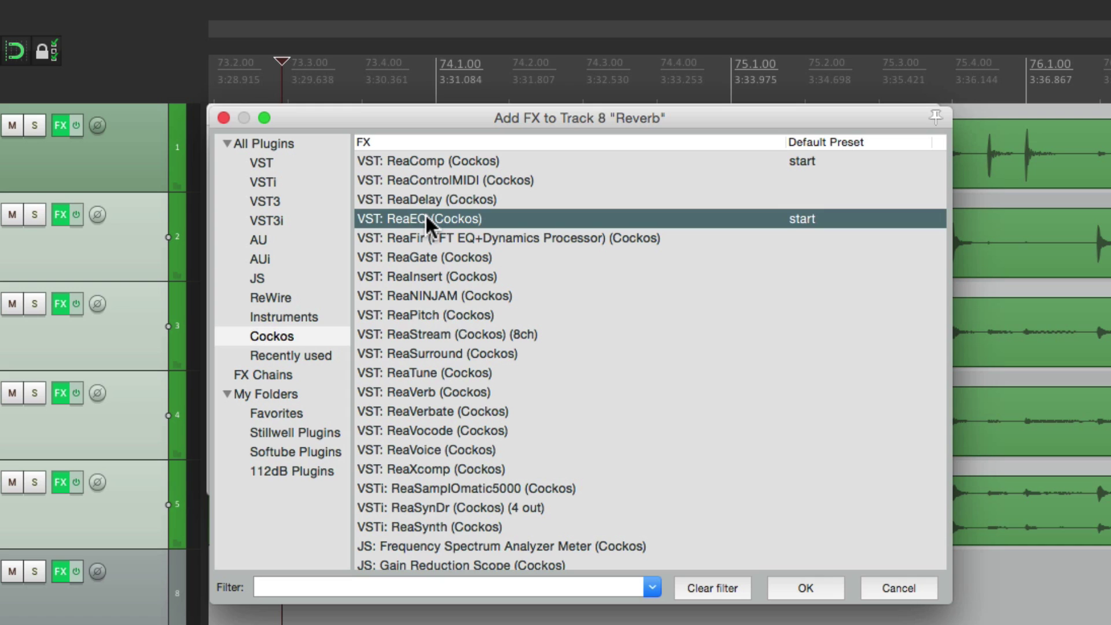
pyautogui.doubleClick(426, 218)
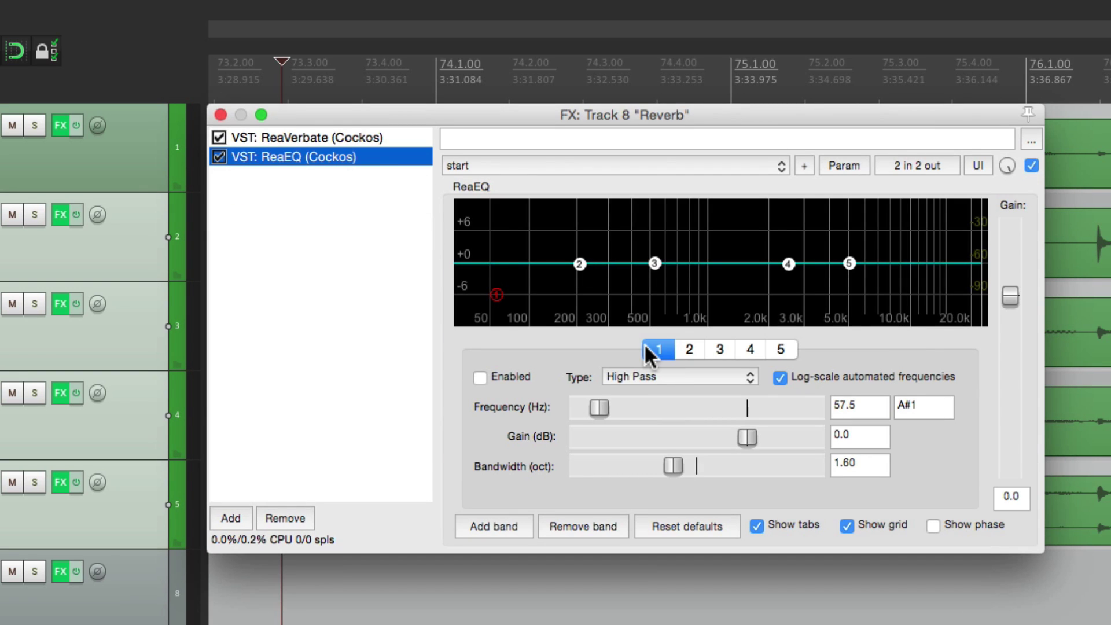
# Remove ReaEQ's high-pass band and both mid bands, keeping only the low shelf and high shelf.
pyautogui.click(594, 524)
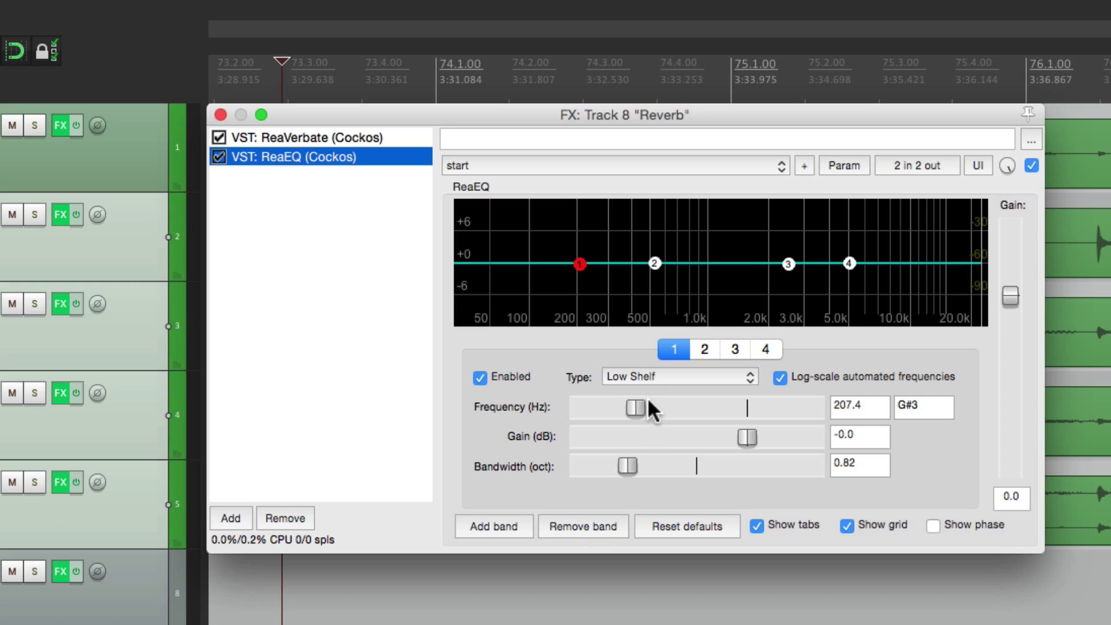
pyautogui.click(703, 350)
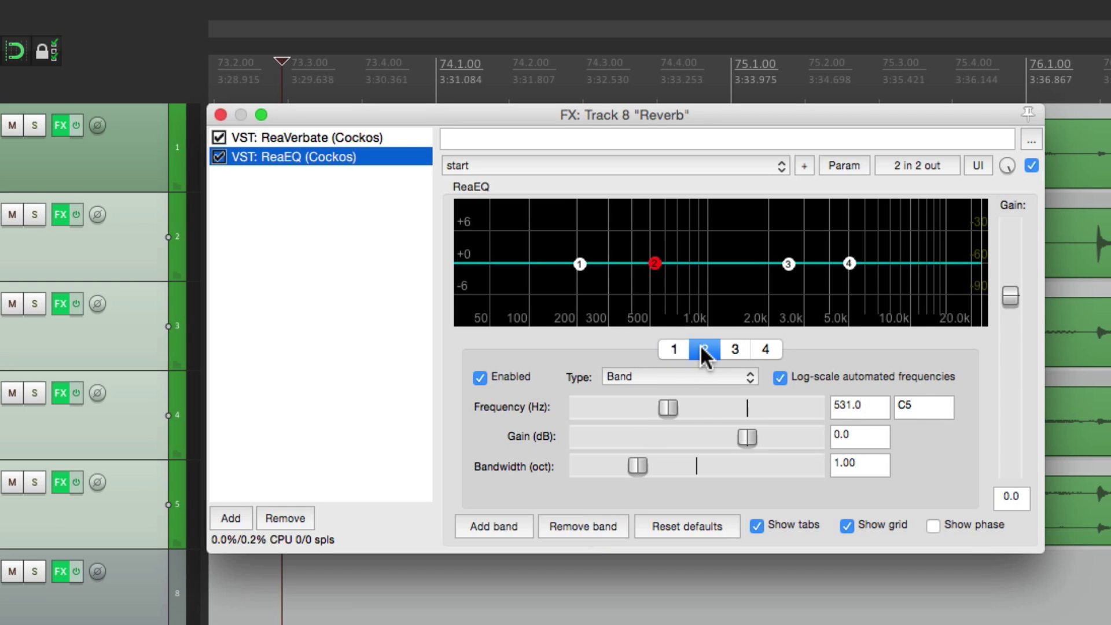
pyautogui.click(585, 523)
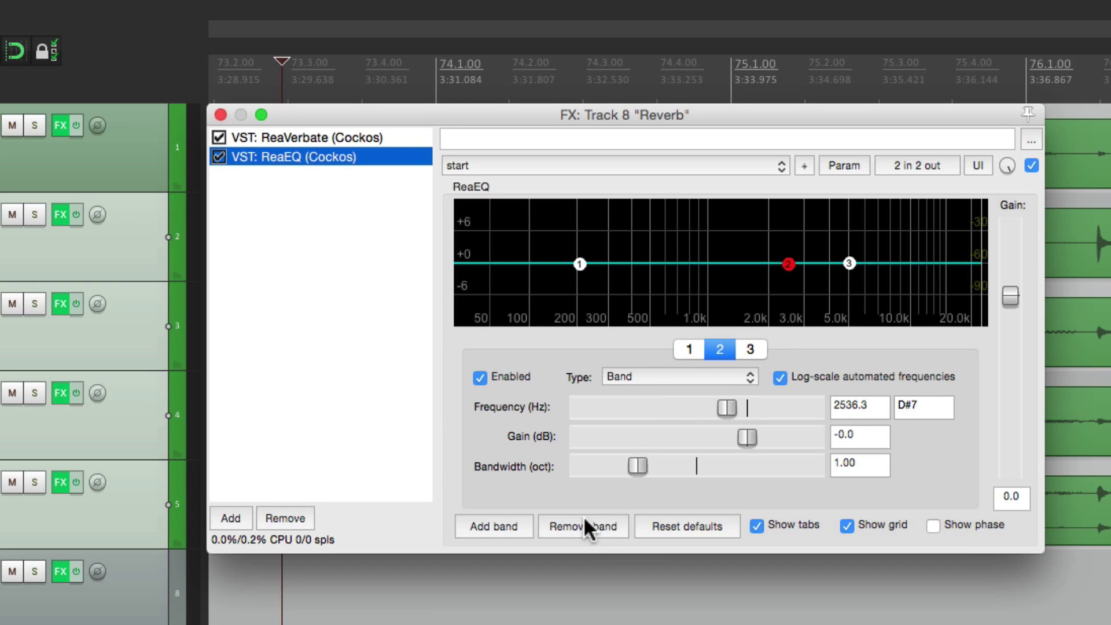
pyautogui.click(585, 519)
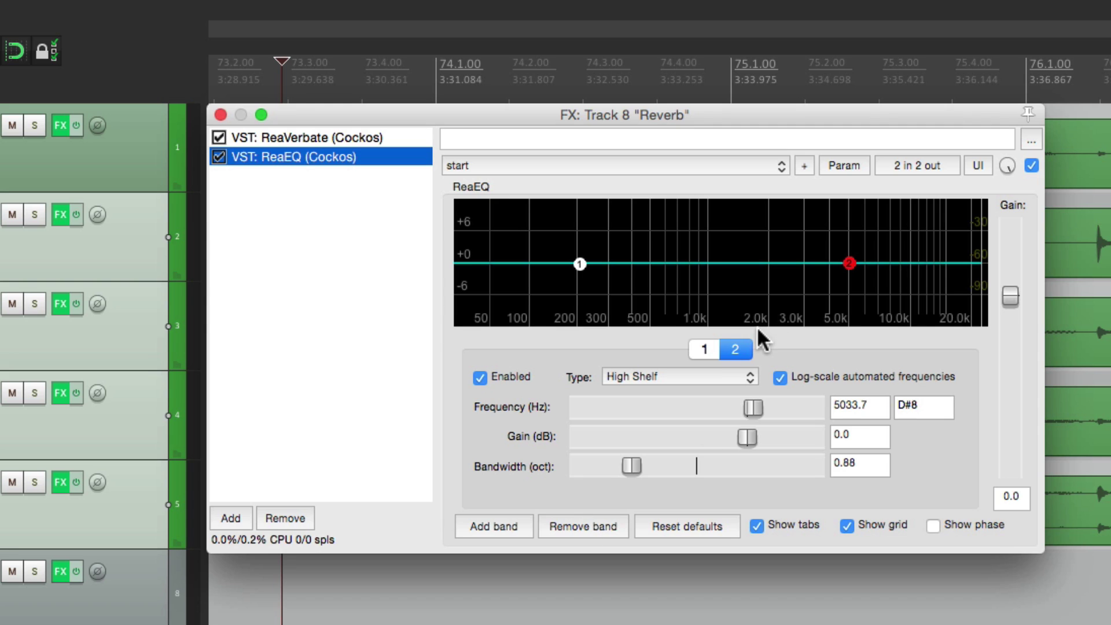
# Move ReaEQ's low shelf slightly higher in frequency and its high shelf to about 3866 Hz, resetting both gains to 0 dB.
pyautogui.click(703, 350)
pyautogui.click(726, 348)
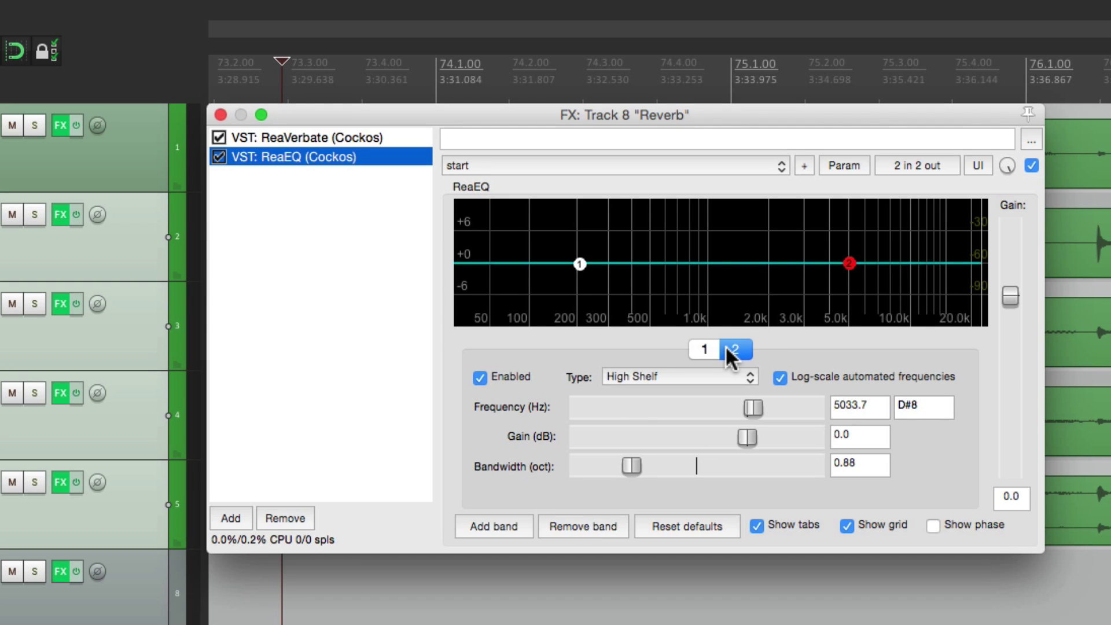
pyautogui.moveTo(581, 266); pyautogui.dragTo(592, 315)
pyautogui.doubleClick(703, 433)
pyautogui.moveTo(850, 262); pyautogui.dragTo(827, 317)
pyautogui.doubleClick(702, 437)
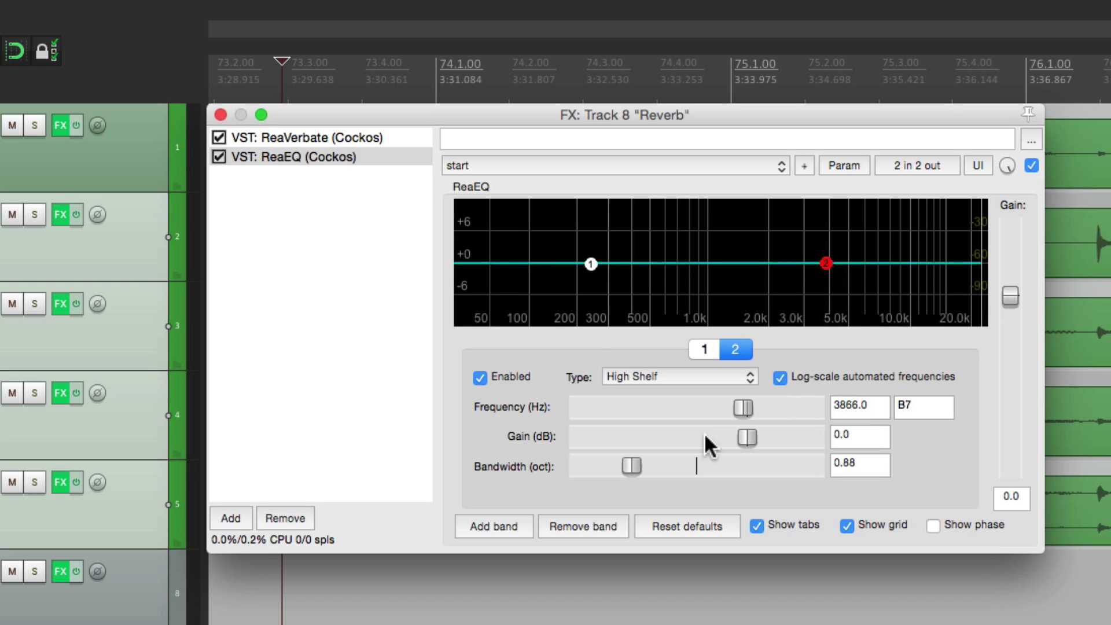
# Open ReaVerbate and ReaEQ from the Reverb track's effects chain in separate floating windows.
pyautogui.click(363, 139)
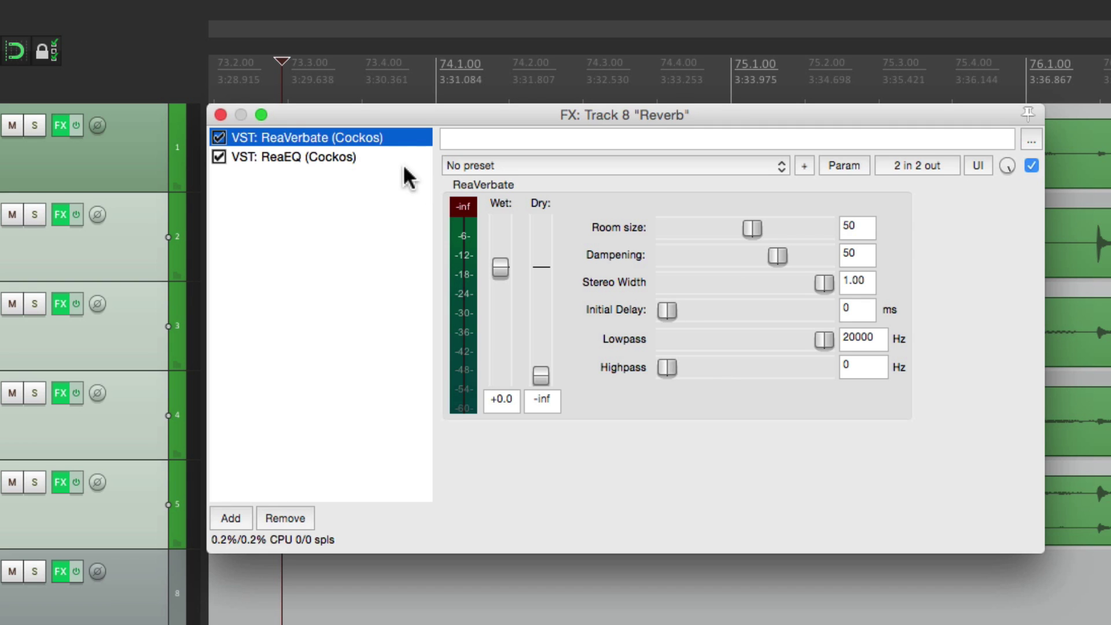
pyautogui.click(368, 157)
pyautogui.keyDown('shift'); pyautogui.click(348, 137); pyautogui.keyUp('shift')
pyautogui.doubleClick(323, 137)
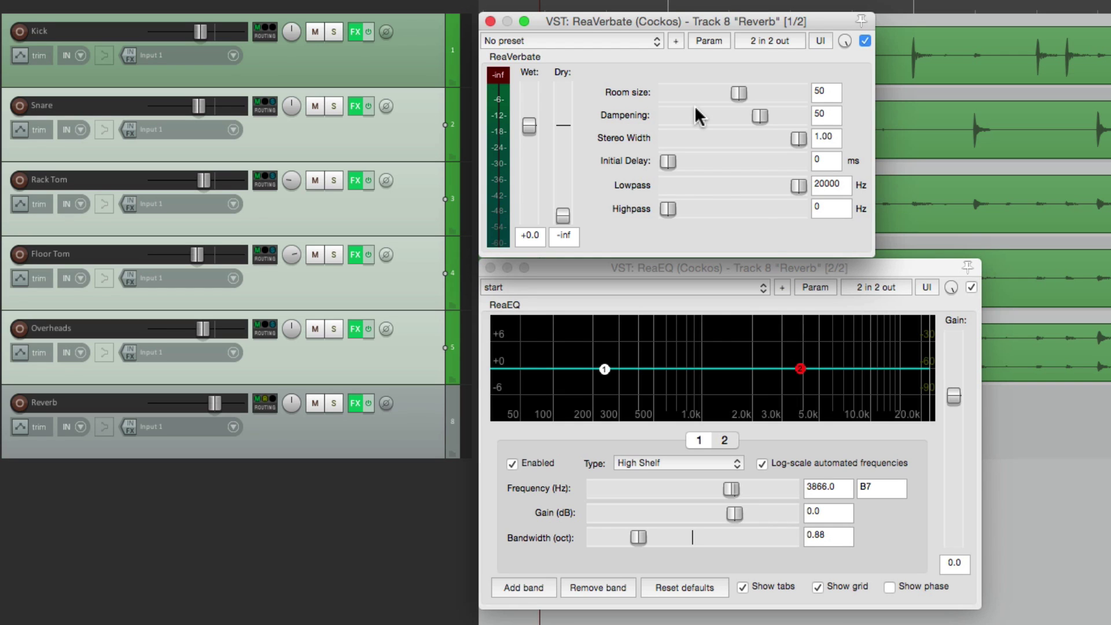
# Look through ReaVerbate's list of presets without applying one.
pyautogui.click(739, 271)
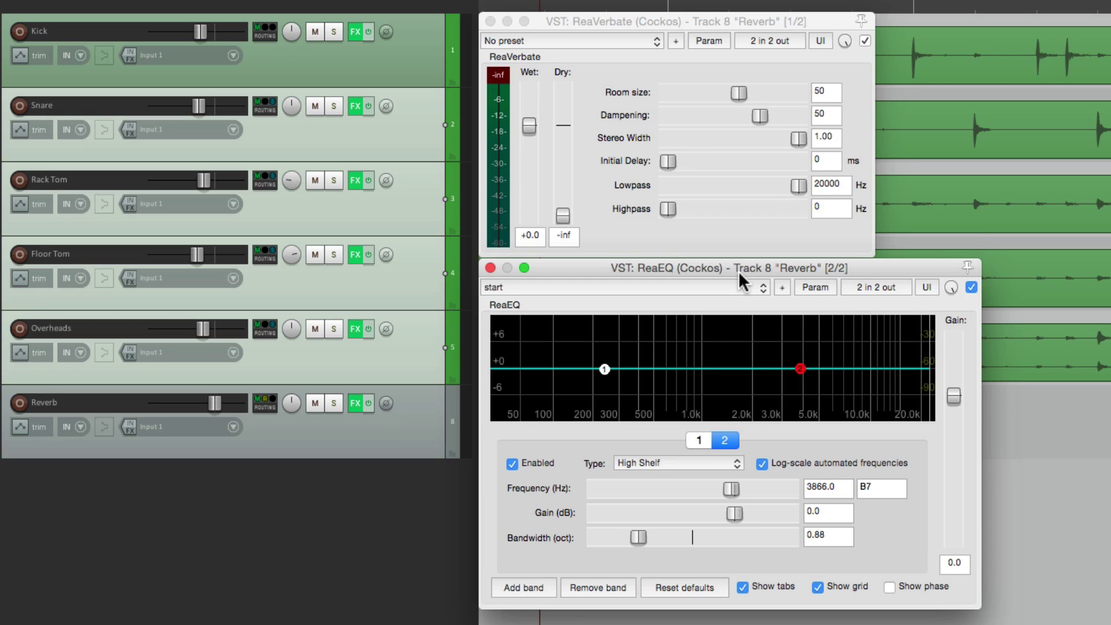
pyautogui.click(721, 29)
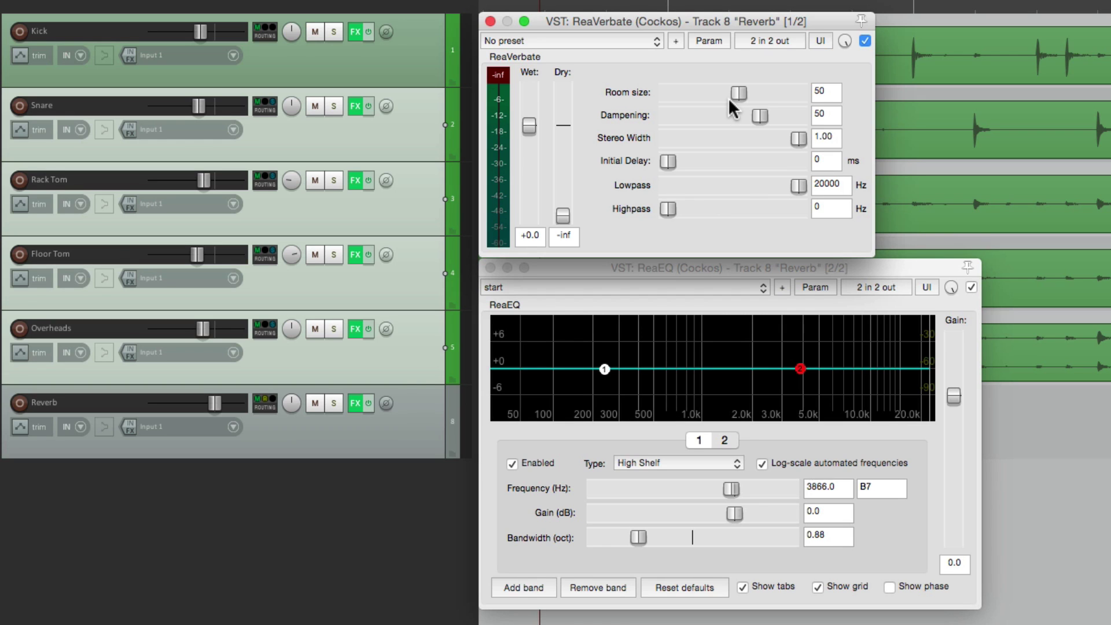
pyautogui.click(636, 42)
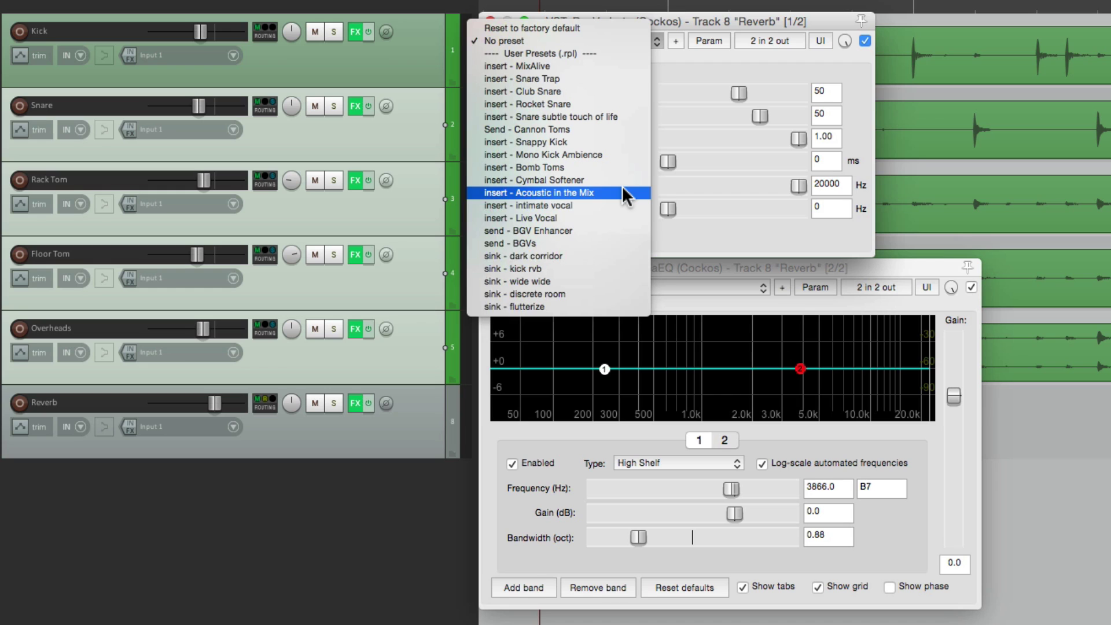
pyautogui.click(745, 185)
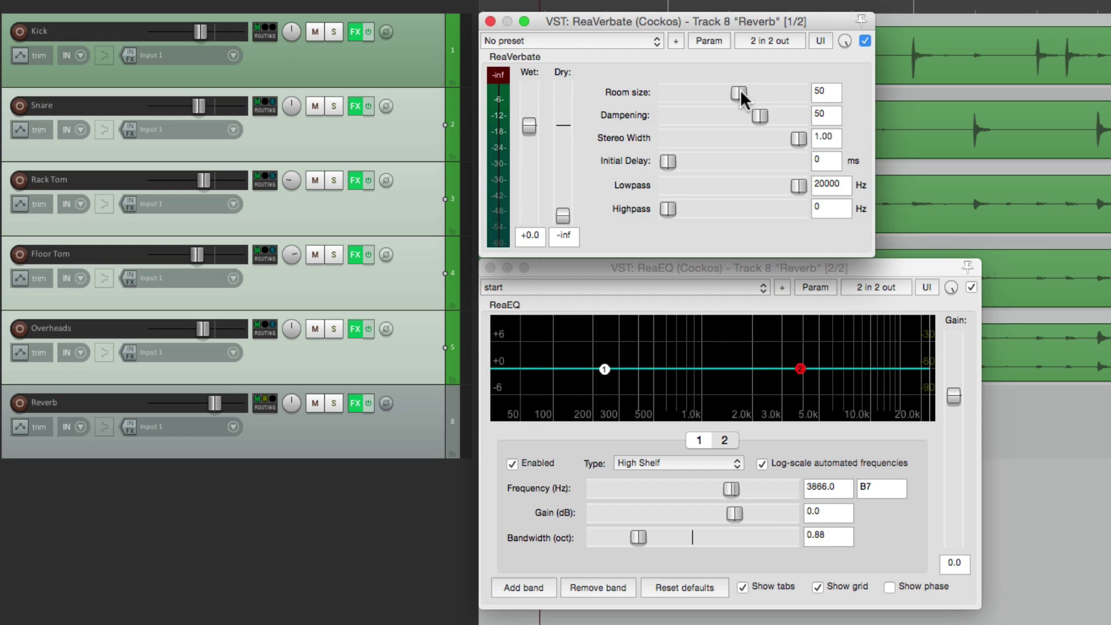
# While auditioning the drums, set ReaVerbate's Room size to 82 and its Wet level to -7.6, then stop playback.
pyautogui.press('space')
pyautogui.moveTo(529, 126)
pyautogui.mouseDown()
pyautogui.moveTo(530, 215)
pyautogui.moveTo(533, 144)
pyautogui.mouseUp()
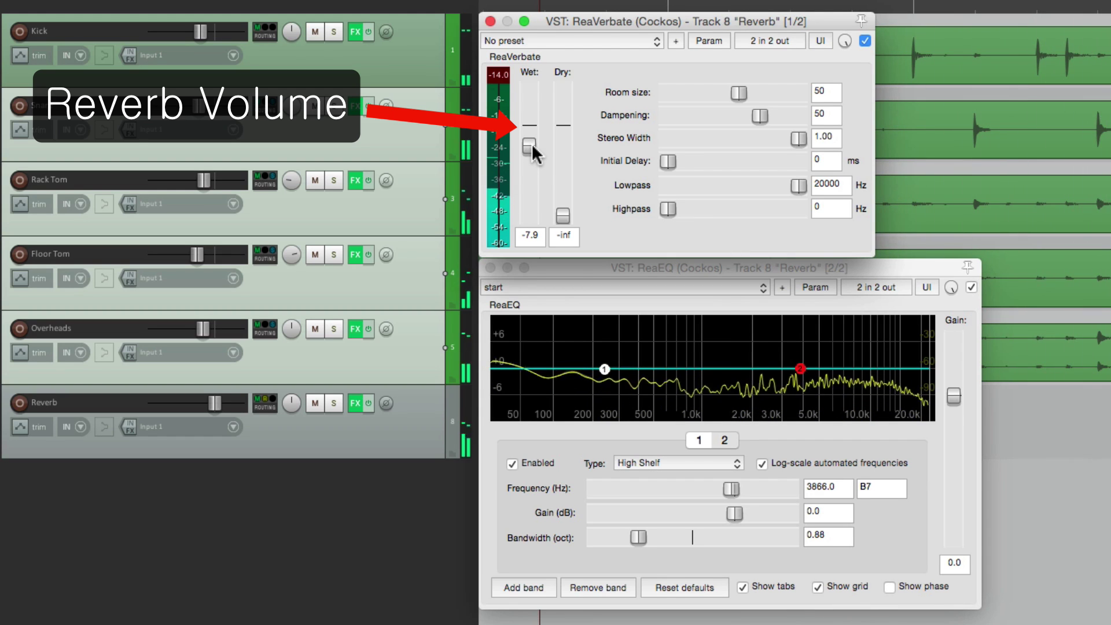
pyautogui.moveTo(533, 144)
pyautogui.mouseDown()
pyautogui.moveTo(529, 207)
pyautogui.moveTo(526, 133)
pyautogui.mouseUp()
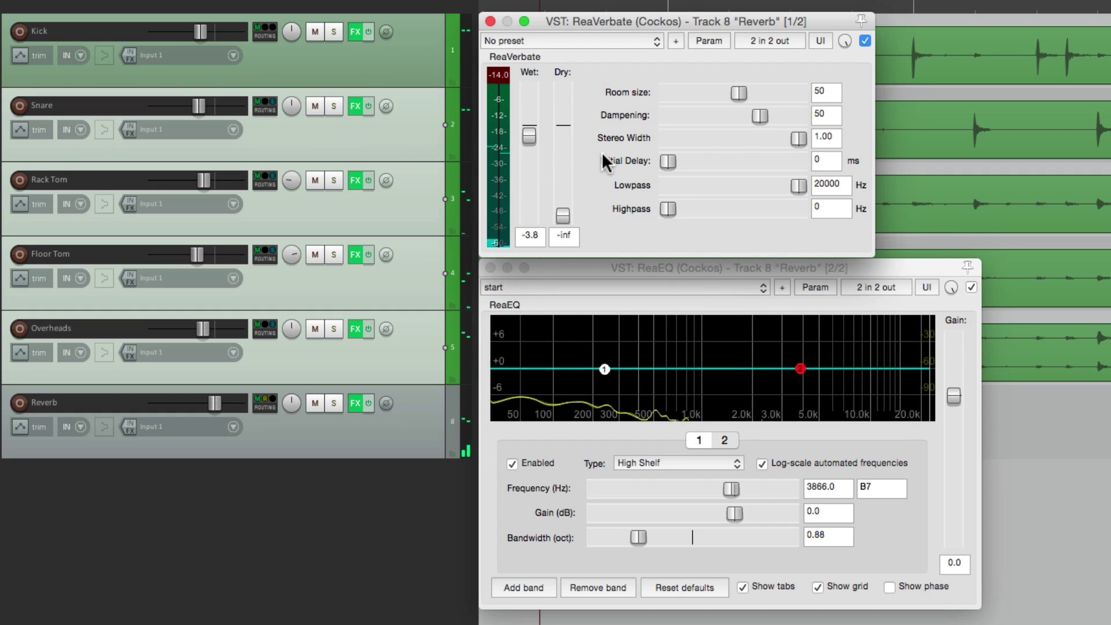
pyautogui.moveTo(738, 93); pyautogui.dragTo(782, 92)
pyautogui.moveTo(527, 133); pyautogui.dragTo(527, 144)
pyautogui.press('space')
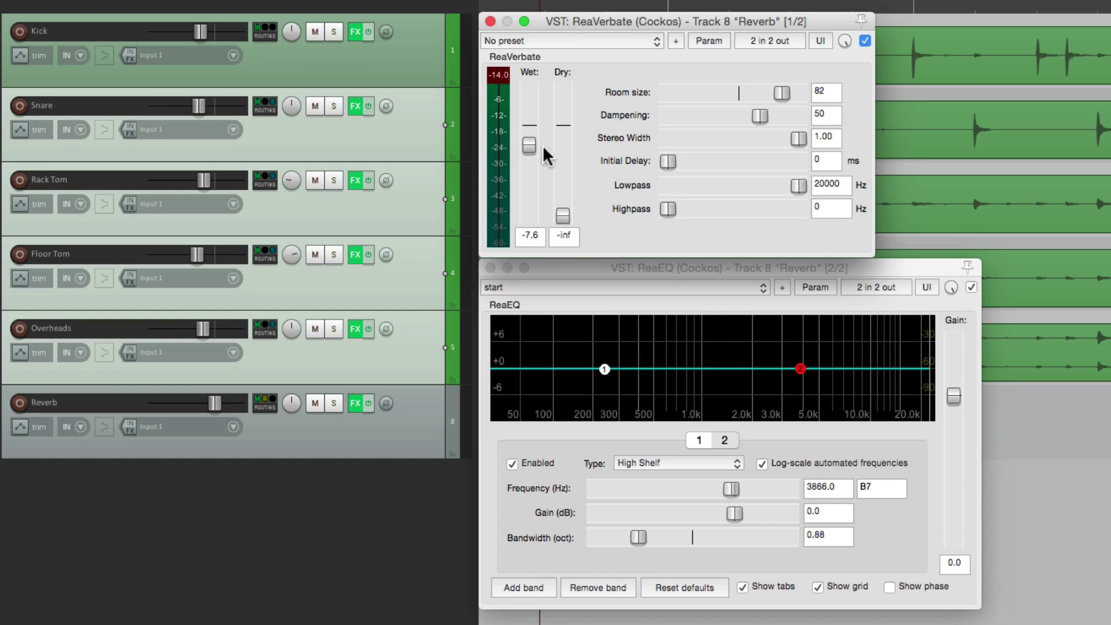
# Resume playback and fine-tune ReaVerbate with Room size 84 and a Wet level of -10.9.
pyautogui.press('space')
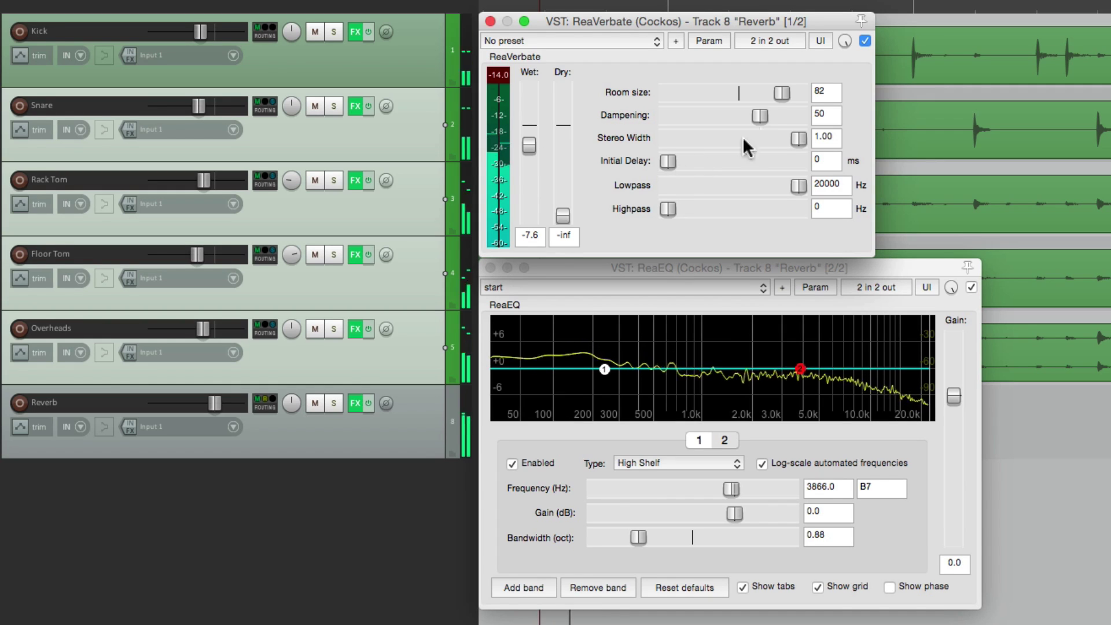
pyautogui.moveTo(778, 95); pyautogui.dragTo(779, 93)
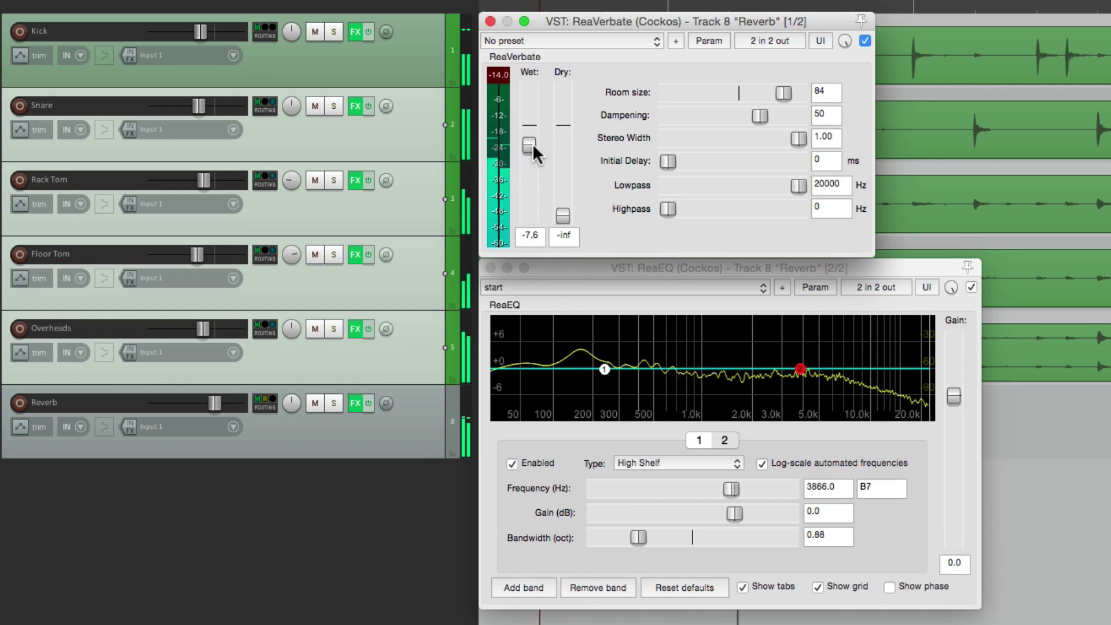
pyautogui.moveTo(526, 146)
pyautogui.mouseDown()
pyautogui.moveTo(531, 179)
pyautogui.moveTo(531, 151)
pyautogui.mouseUp()
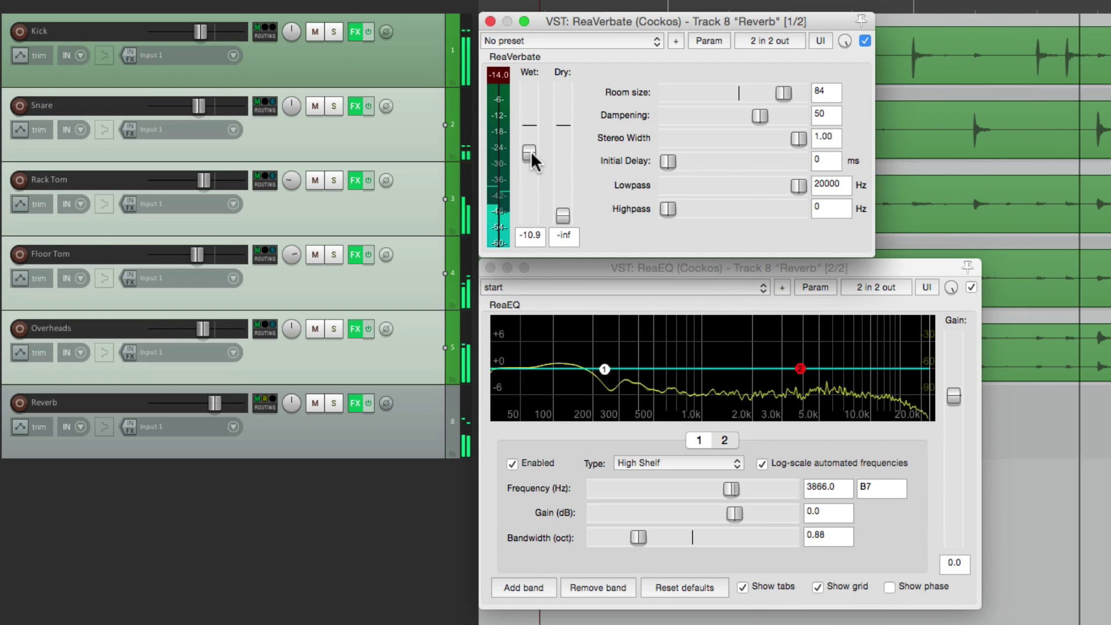
# Resume drum playback, adjust ReaVerbate to Room size 93 with a Wet level of -15.9, and stop playback.
pyautogui.press('space')
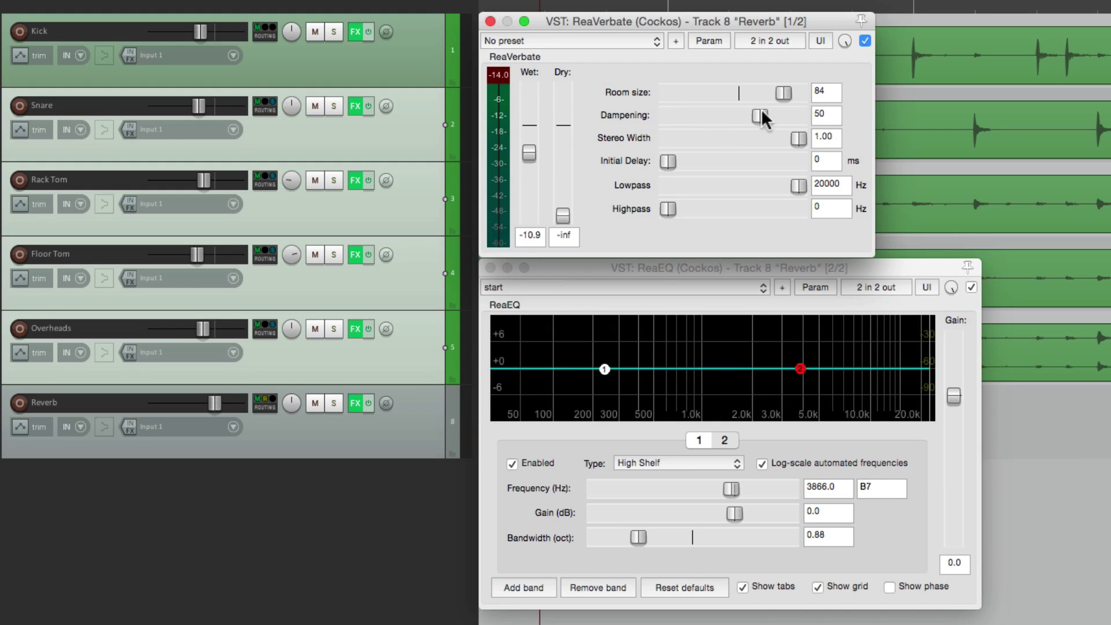
pyautogui.press('space')
pyautogui.moveTo(530, 152); pyautogui.dragTo(530, 155)
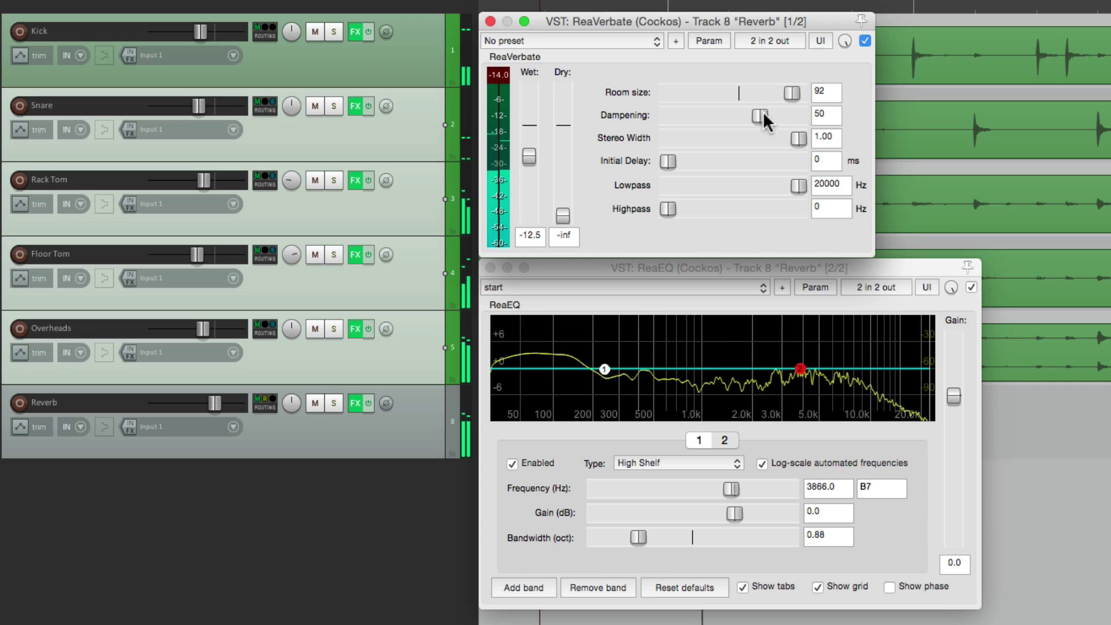
pyautogui.moveTo(792, 91); pyautogui.dragTo(794, 91)
pyautogui.moveTo(530, 153); pyautogui.dragTo(530, 158)
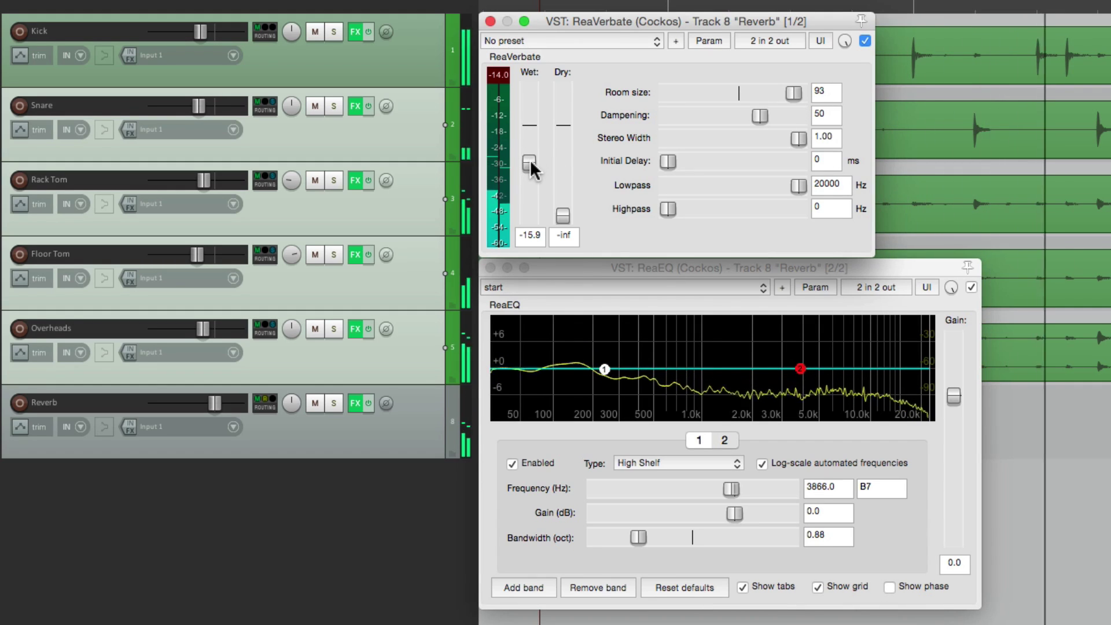
pyautogui.press('space')
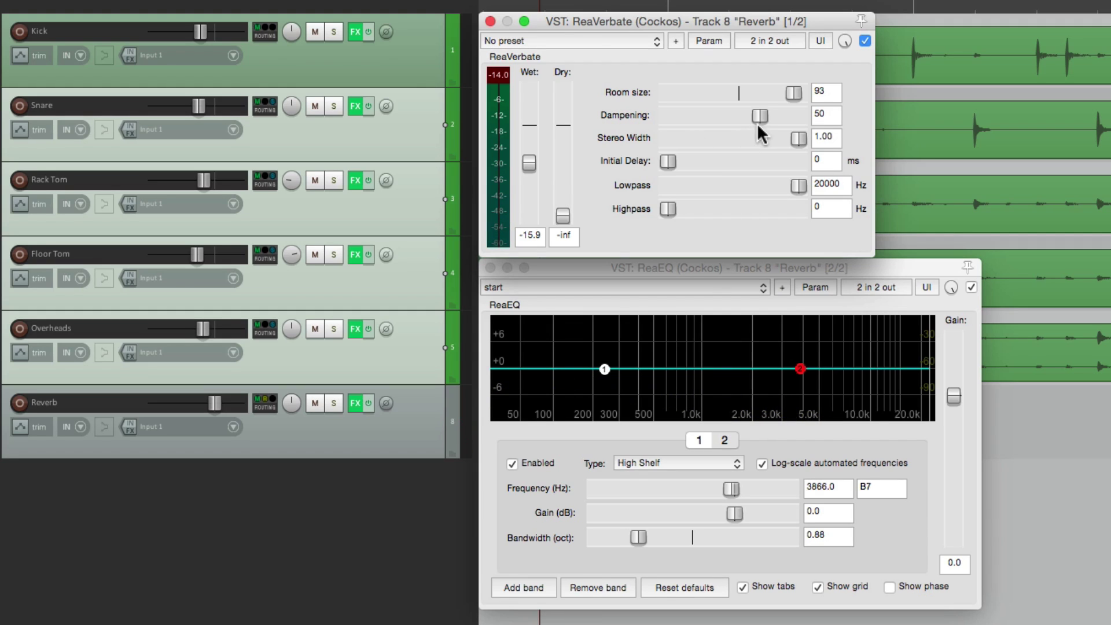
# Set ReaVerbate's Dampening to 0, Room size to 78 and Wet level to -3.3 while playing the drums.
pyautogui.moveTo(791, 92); pyautogui.dragTo(652, 118)
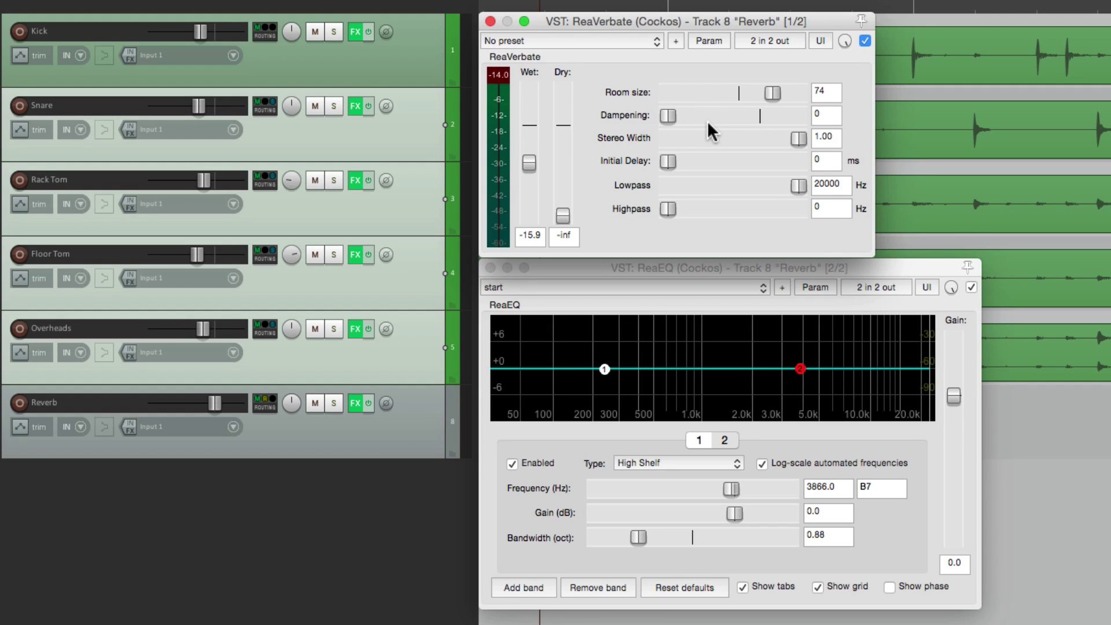
pyautogui.press('space')
pyautogui.moveTo(528, 163); pyautogui.dragTo(533, 130)
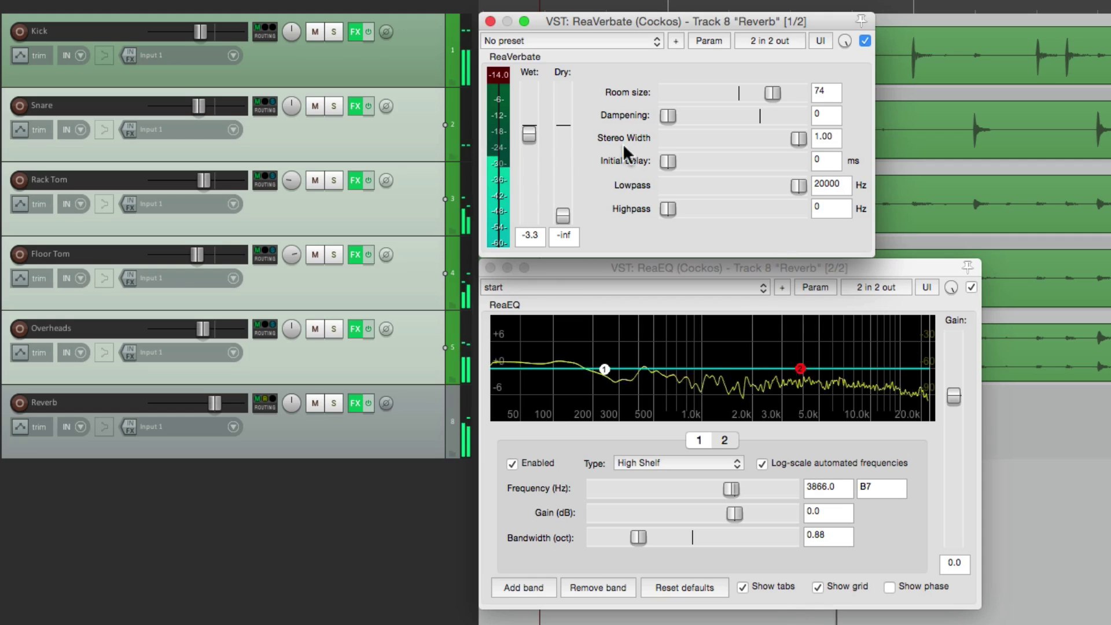
pyautogui.moveTo(764, 91); pyautogui.dragTo(776, 92)
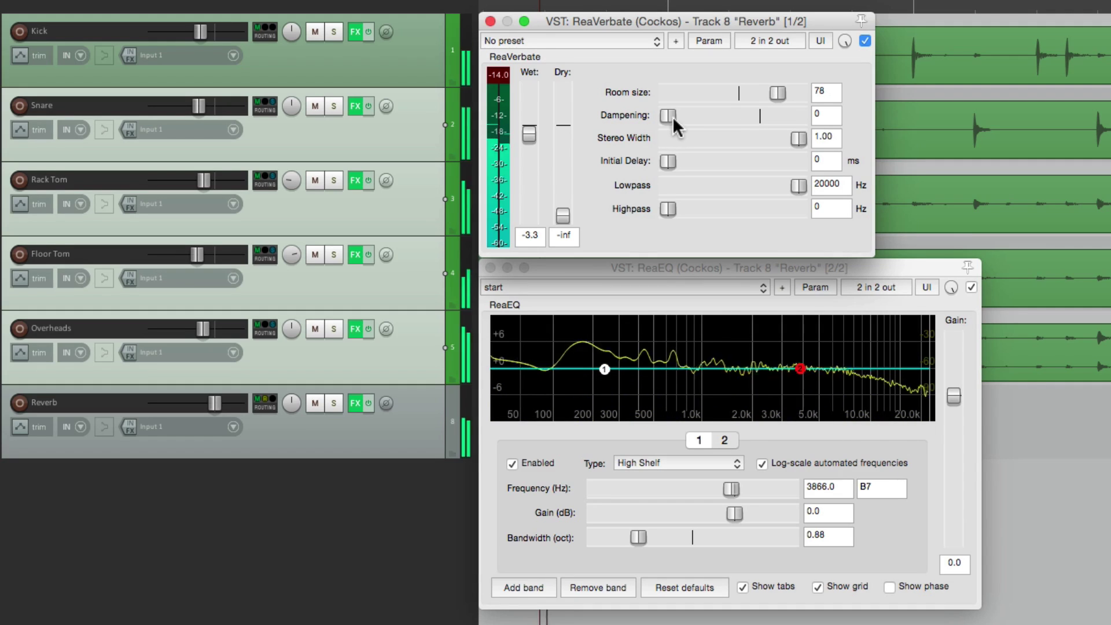
# Try ReaVerbate with Dampening 89, Room size 46 and Wet +1.4, followed by Dampening 22, Room size 66 and Wet -6.0.
pyautogui.moveTo(669, 113); pyautogui.dragTo(726, 91)
pyautogui.moveTo(530, 135); pyautogui.dragTo(531, 122)
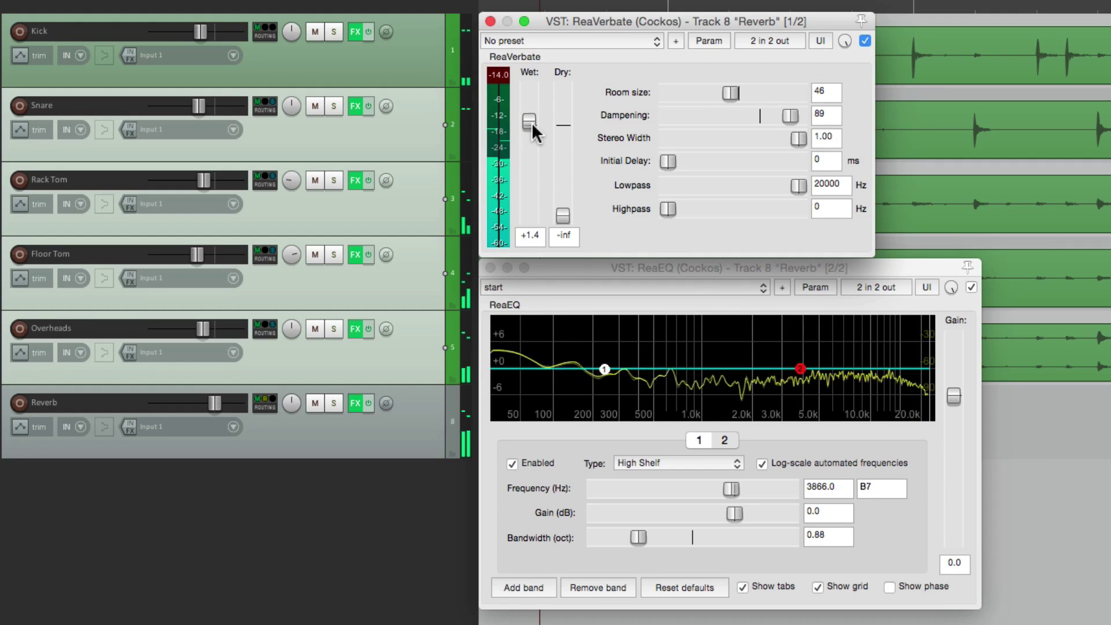
pyautogui.moveTo(728, 91); pyautogui.dragTo(724, 112)
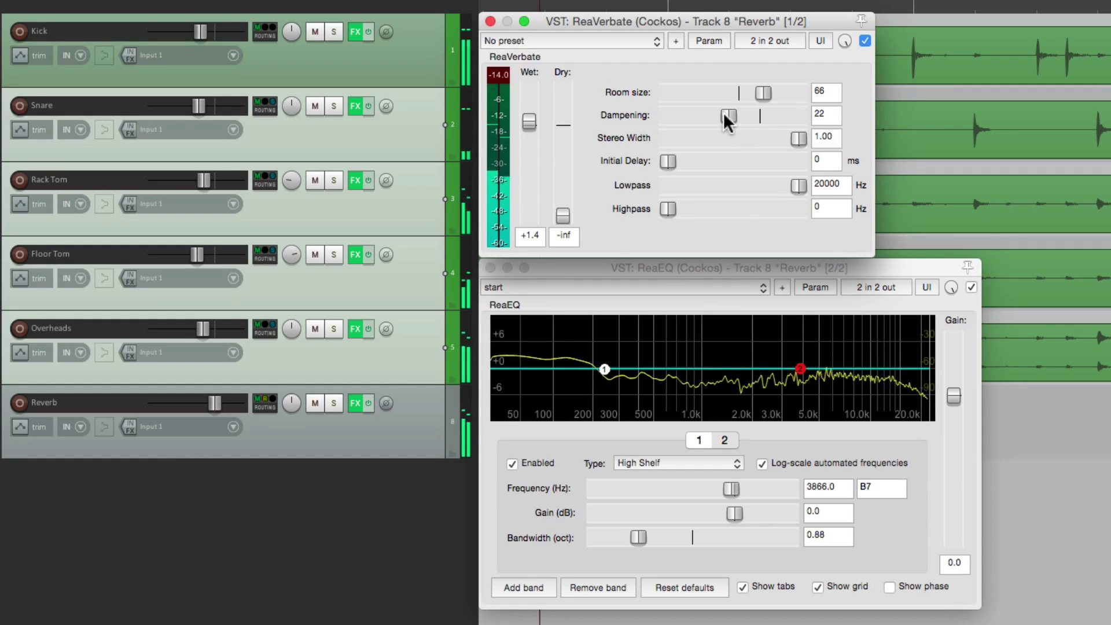
pyautogui.moveTo(527, 118); pyautogui.dragTo(530, 141)
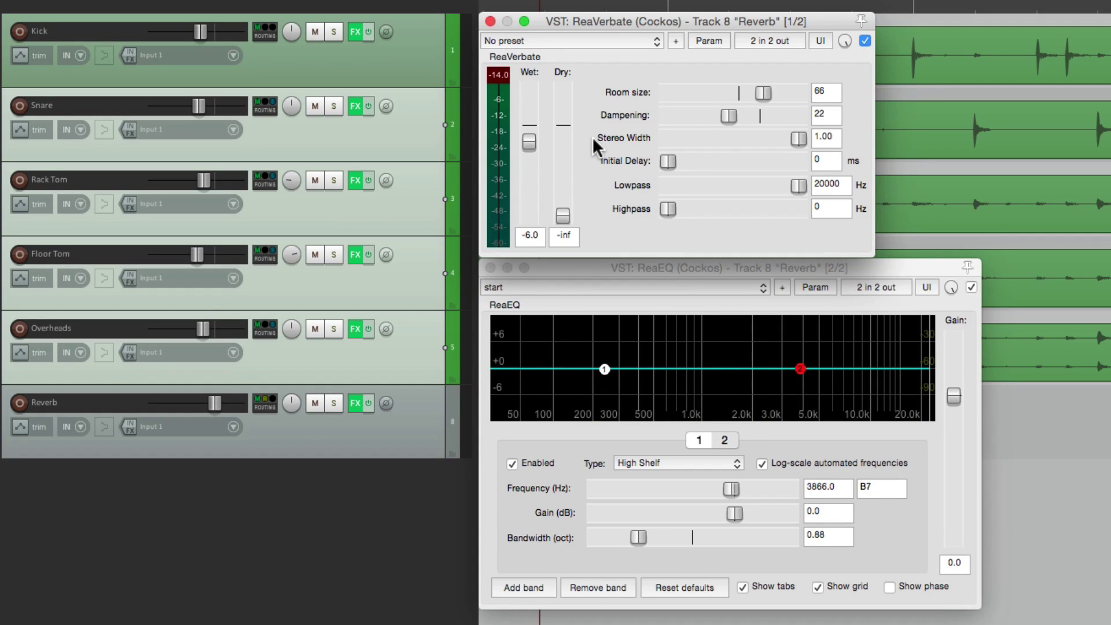
# Reset ReaVerbate's Dampening to its default of 50 and raise the Room size to 77.
pyautogui.doubleClick(727, 115)
pyautogui.moveTo(763, 93); pyautogui.dragTo(776, 95)
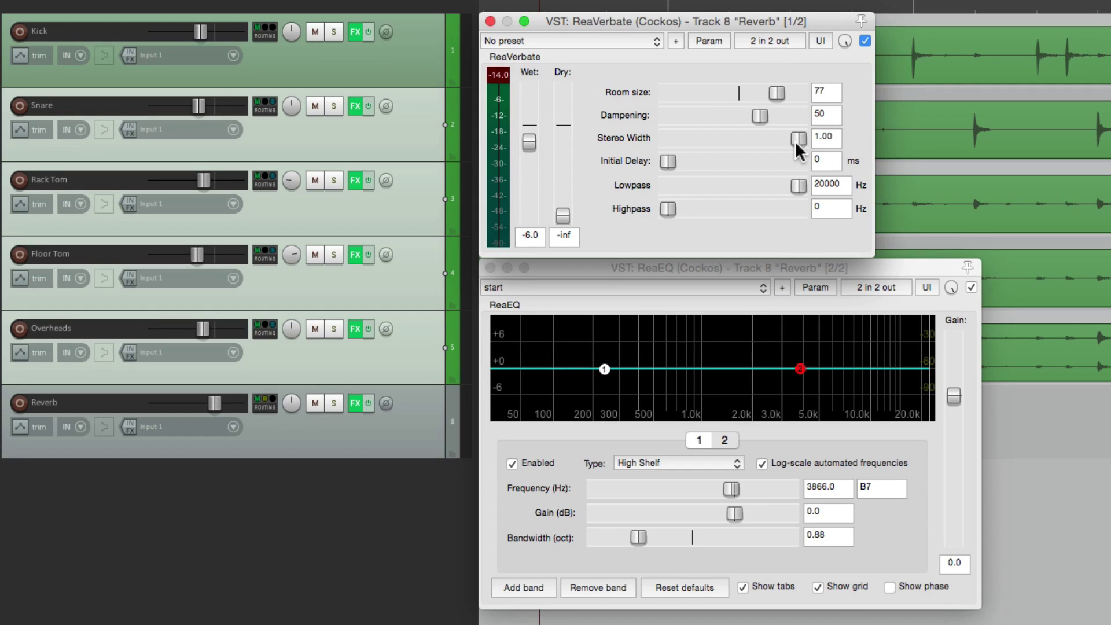
# Audition a narrower Stereo Width during playback, restore it to 1.00, and set the Wet level to -8.5.
pyautogui.press('space')
pyautogui.moveTo(533, 137); pyautogui.dragTo(533, 135)
pyautogui.moveTo(791, 139); pyautogui.dragTo(735, 141)
pyautogui.moveTo(529, 141); pyautogui.dragTo(530, 137)
pyautogui.moveTo(737, 137); pyautogui.dragTo(786, 137)
pyautogui.press('space')
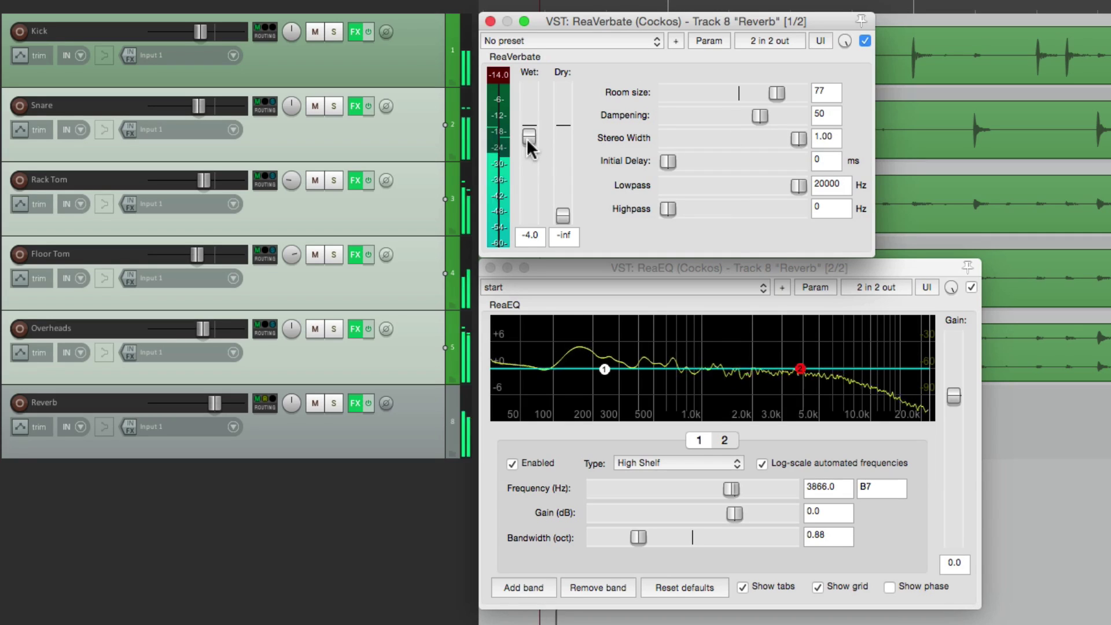
pyautogui.moveTo(526, 136); pyautogui.dragTo(527, 148)
pyautogui.press('space')
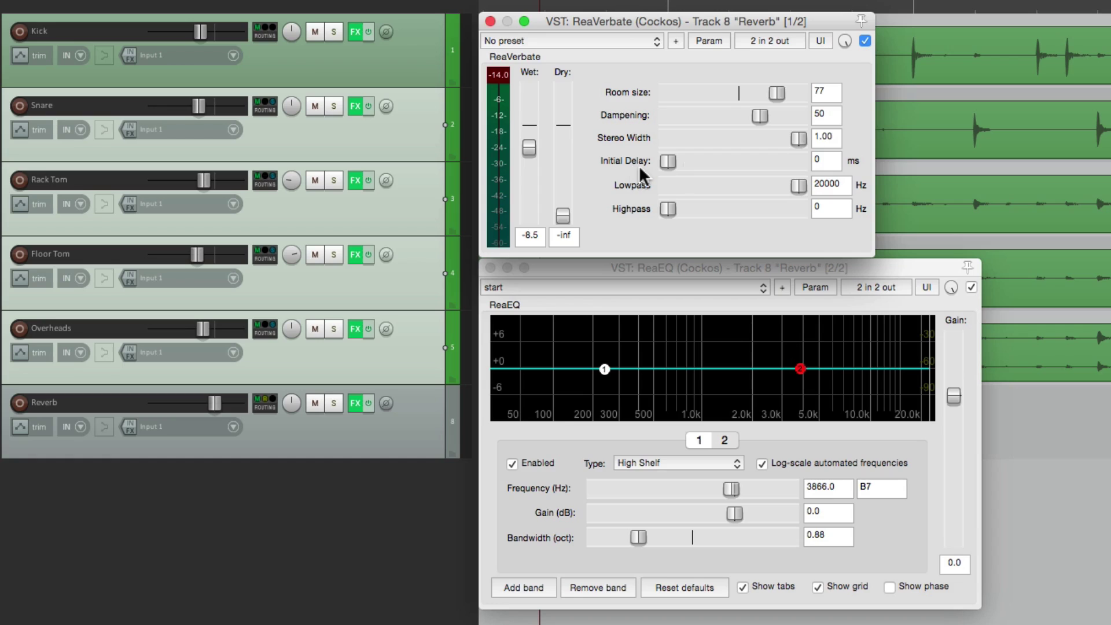
# Set ReaVerbate's Initial Delay to 93 ms.
pyautogui.moveTo(666, 163); pyautogui.dragTo(724, 163)
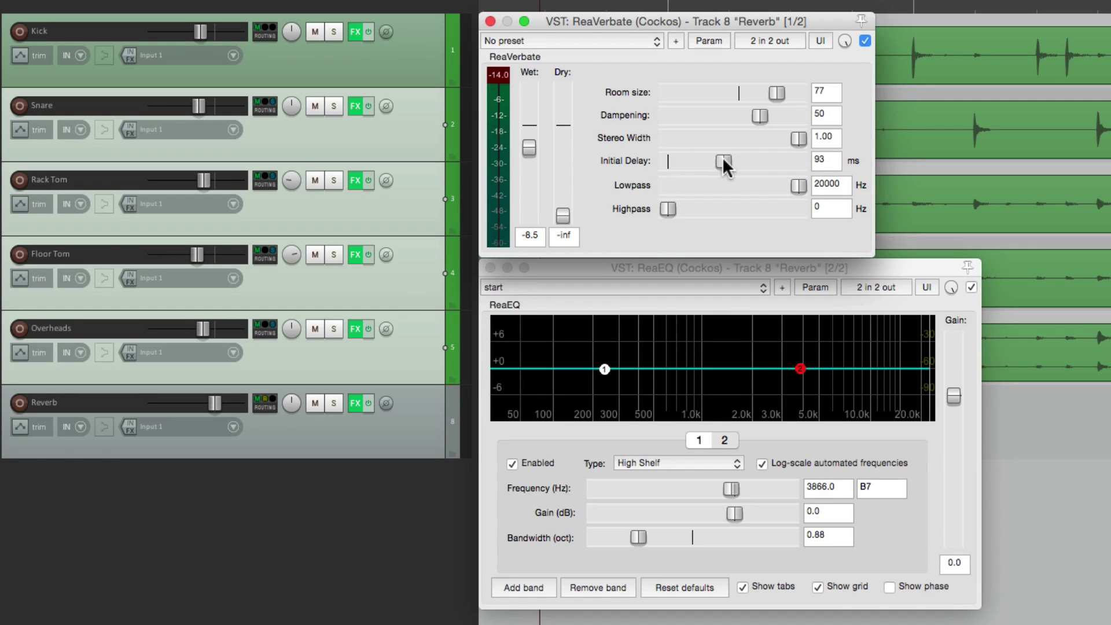
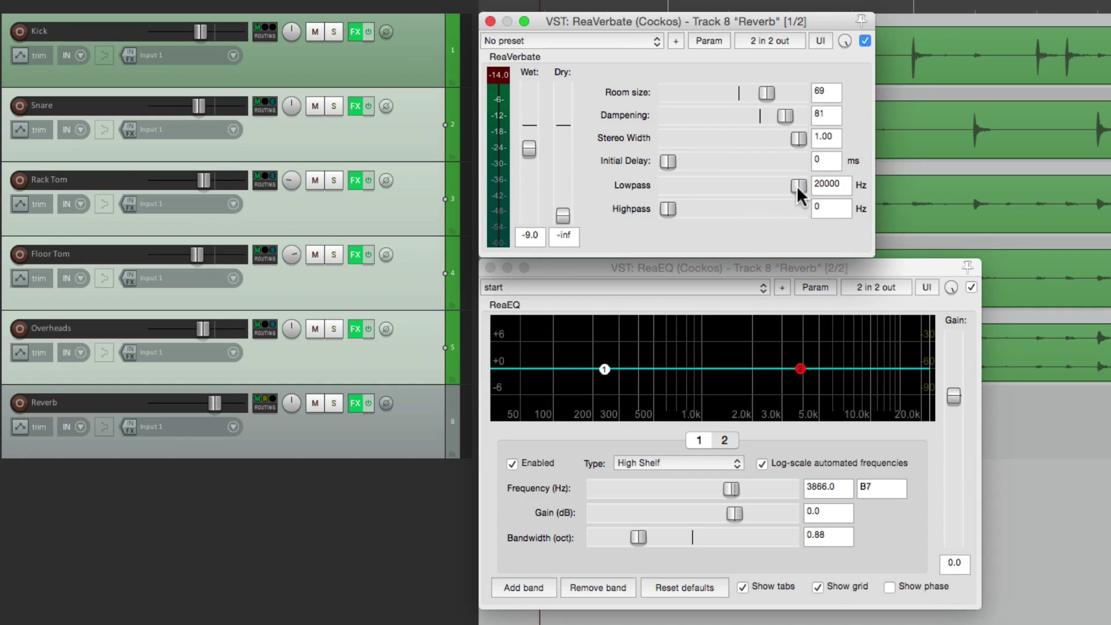
# Audition the Lowpass at 3384 Hz and 8820 Hz with adjusted Wet levels, ending at Wet -4.5 and Lowpass reset to 20000 Hz.
pyautogui.press('space')
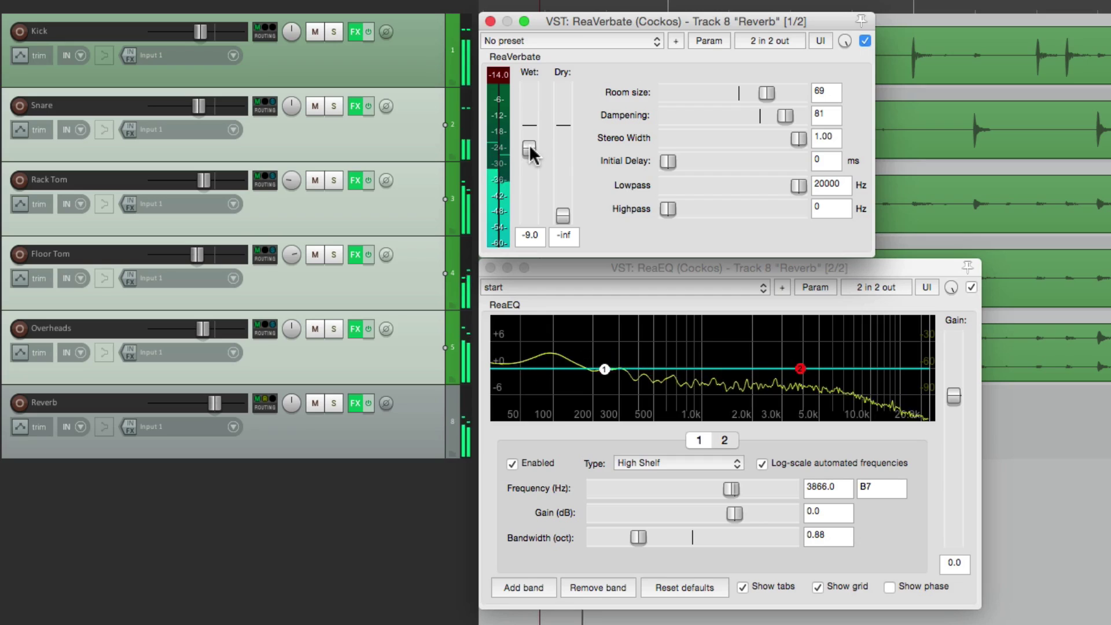
pyautogui.moveTo(529, 144); pyautogui.dragTo(530, 134)
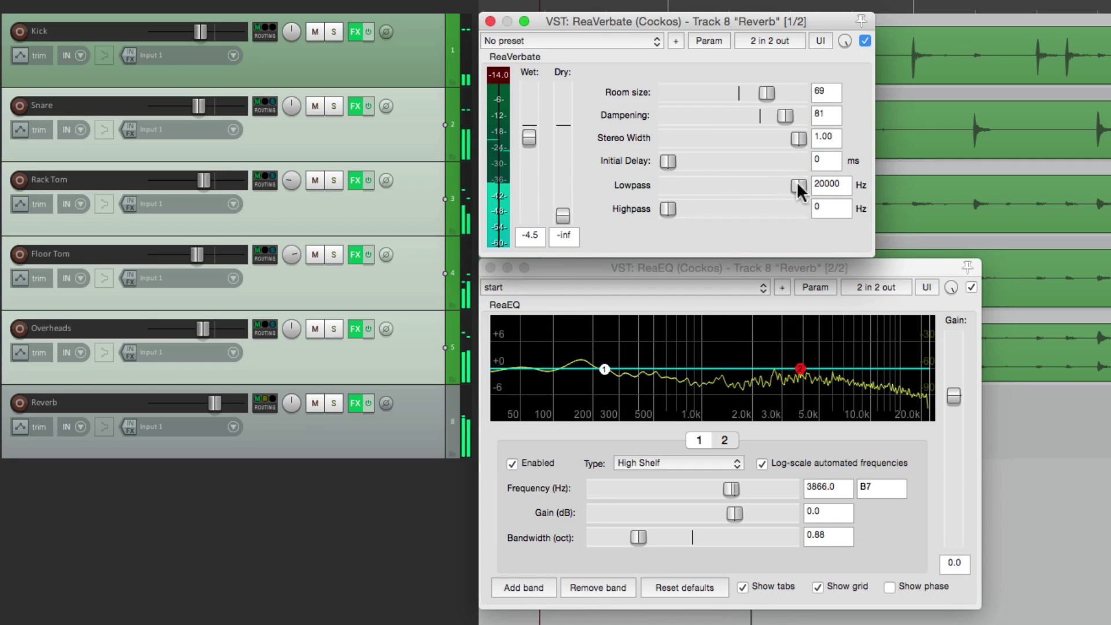
pyautogui.moveTo(800, 185); pyautogui.dragTo(746, 185)
pyautogui.moveTo(526, 137); pyautogui.dragTo(527, 130)
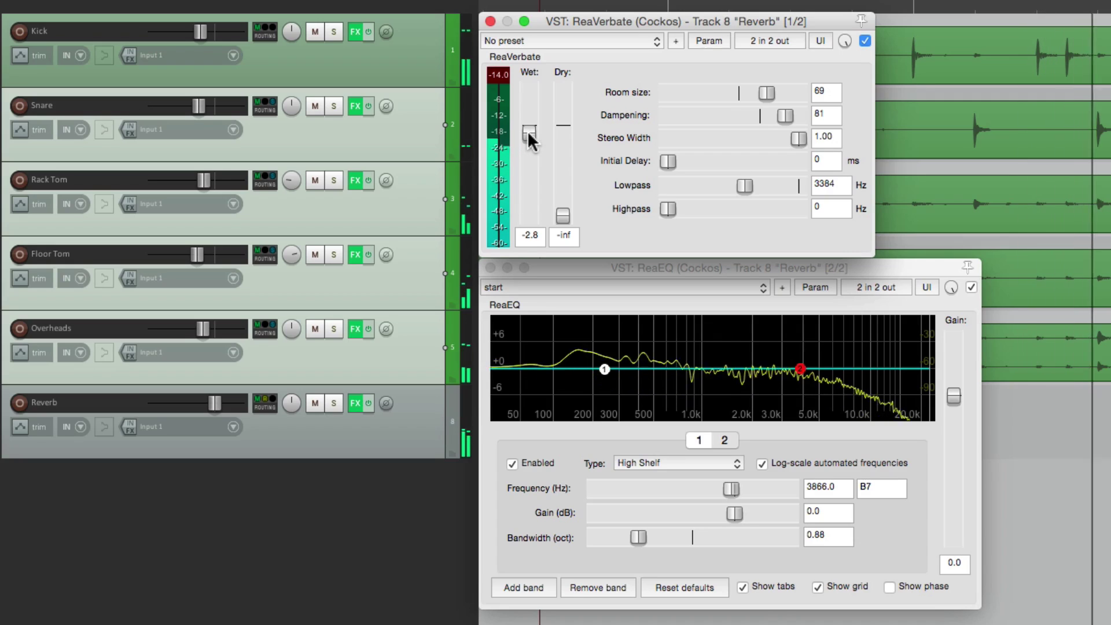
pyautogui.moveTo(745, 182); pyautogui.dragTo(770, 183)
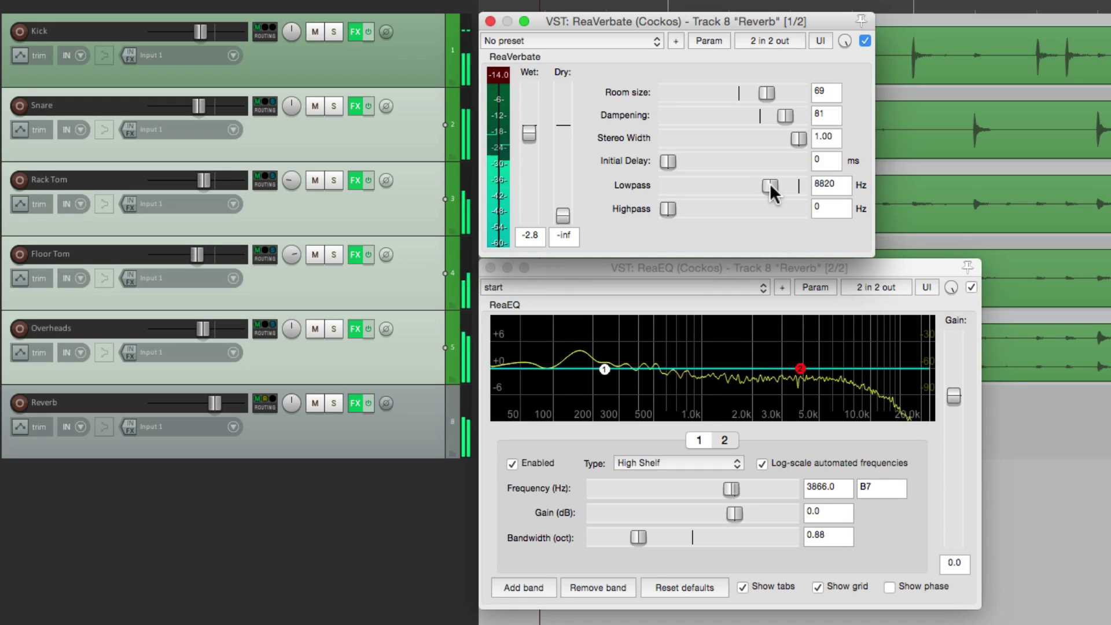
pyautogui.moveTo(530, 129); pyautogui.dragTo(530, 134)
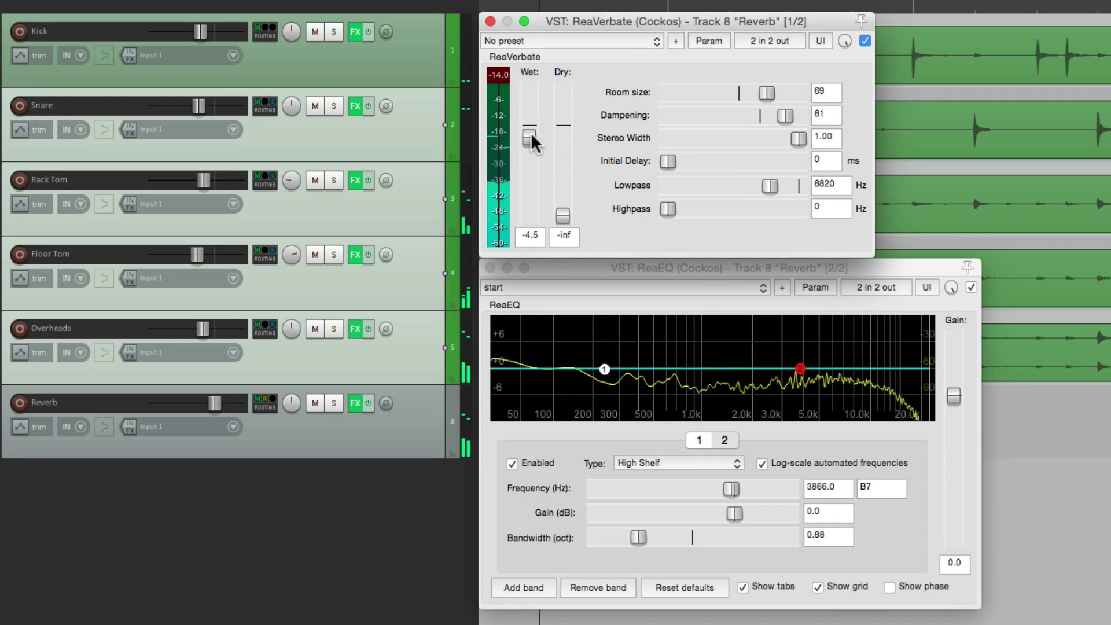
pyautogui.doubleClick(769, 186)
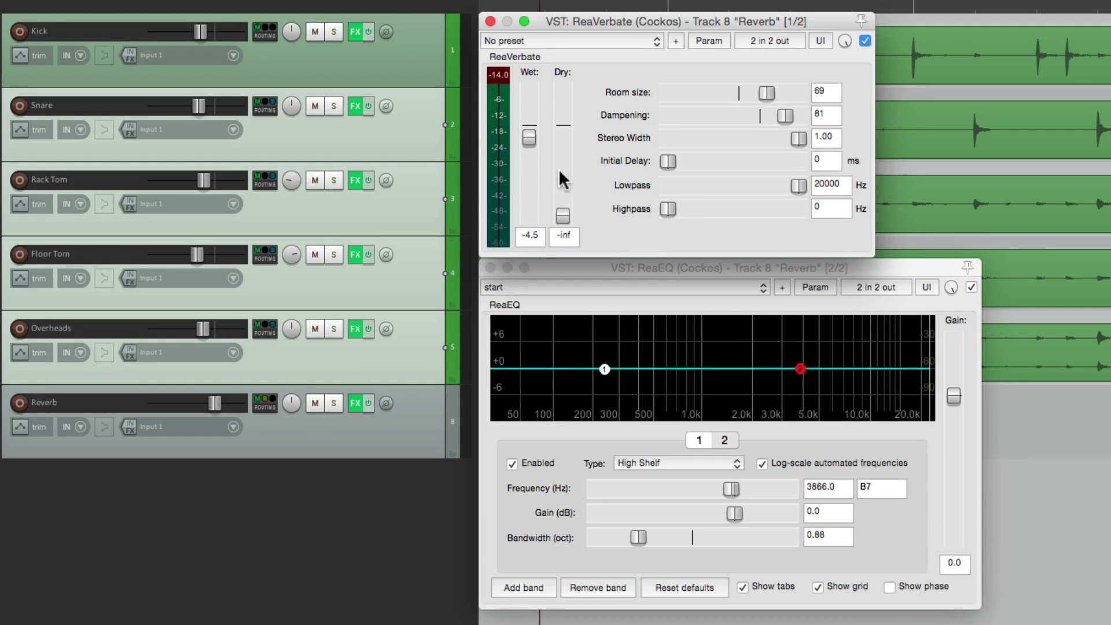
# Play the drums and set ReaVerbate's Highpass to 887 Hz, Room size to 47 and Wet level to +0.3.
pyautogui.press('space')
pyautogui.moveTo(529, 137); pyautogui.dragTo(531, 134)
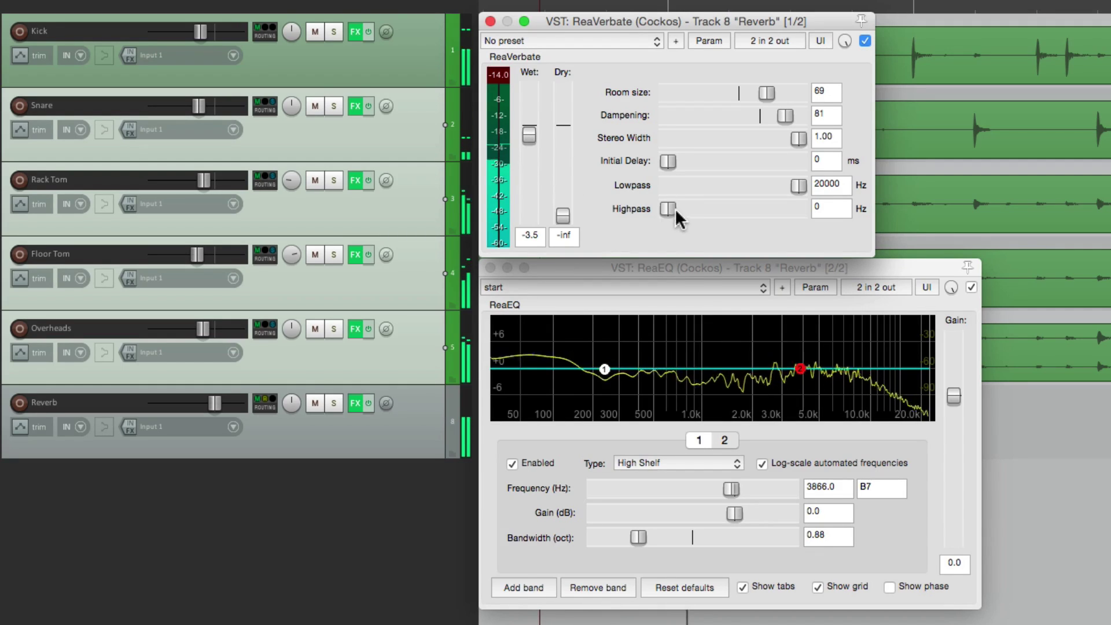
pyautogui.moveTo(669, 210); pyautogui.dragTo(720, 206)
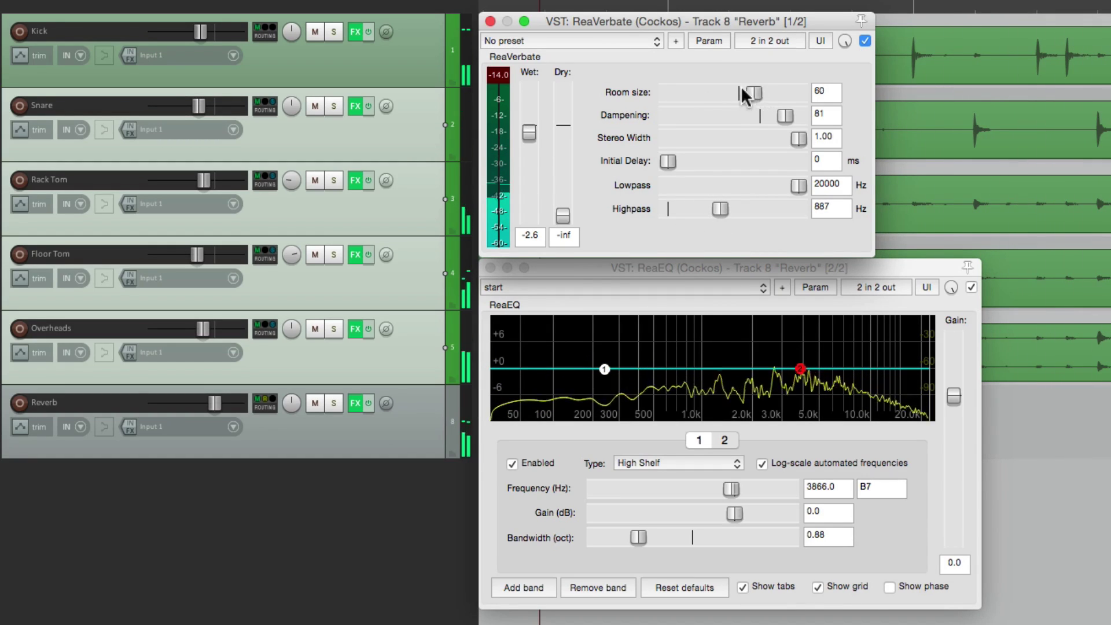
pyautogui.moveTo(742, 90); pyautogui.dragTo(727, 91)
pyautogui.moveTo(529, 131); pyautogui.dragTo(534, 123)
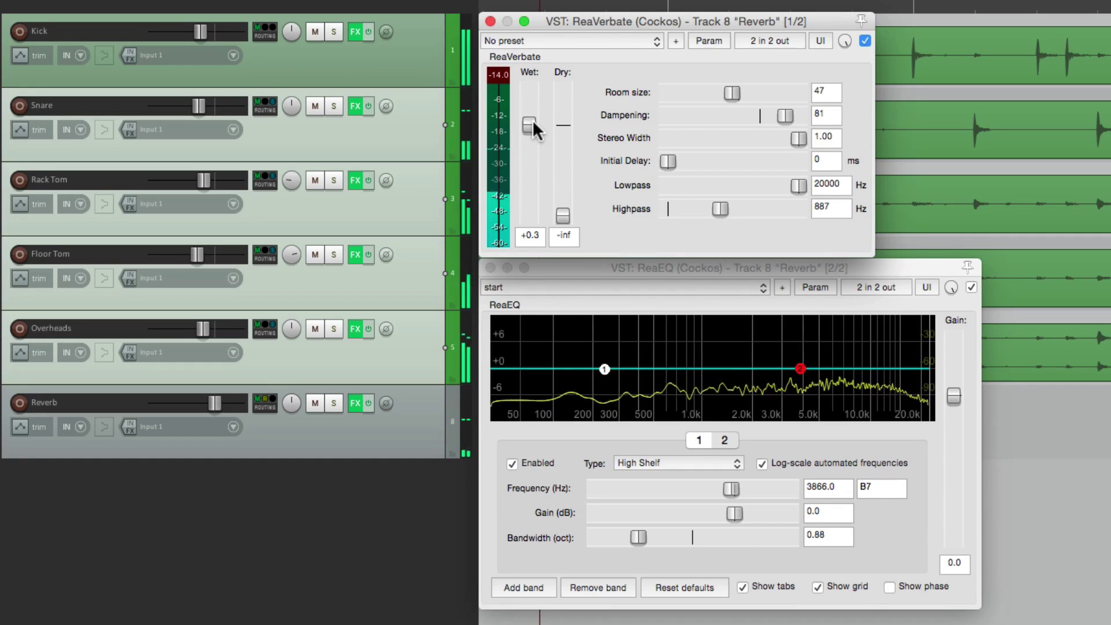
# Adjust ReaVerbate to Dampening 49, Room size 73, Highpass 345 Hz and Wet -3.2, and stop playback.
pyautogui.moveTo(786, 114); pyautogui.dragTo(772, 94)
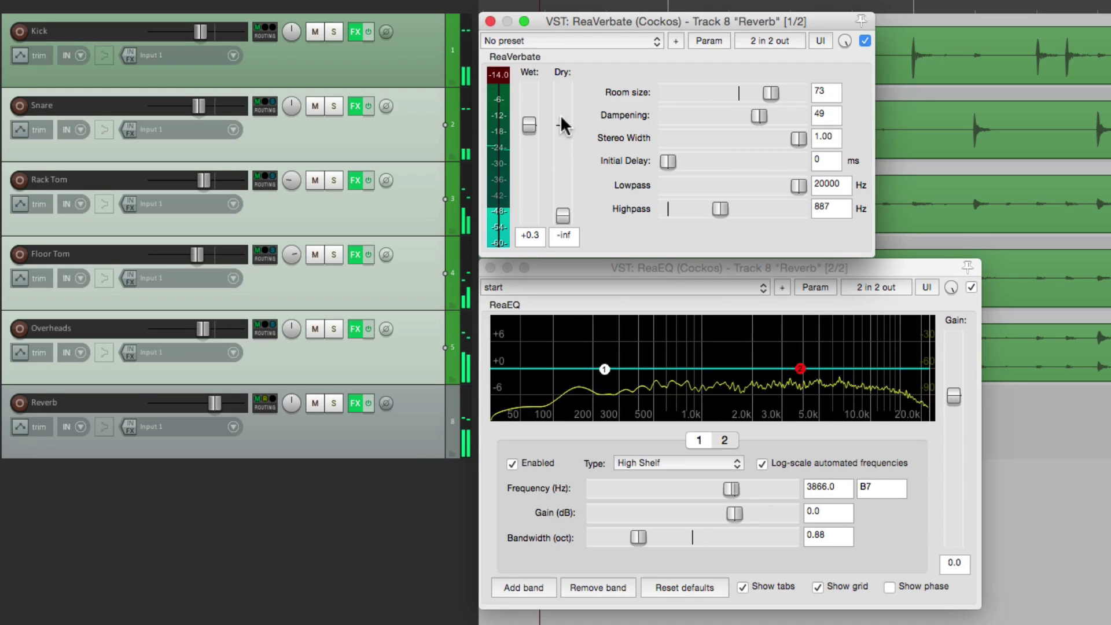
pyautogui.moveTo(527, 126); pyautogui.dragTo(527, 128)
pyautogui.moveTo(724, 211); pyautogui.dragTo(711, 209)
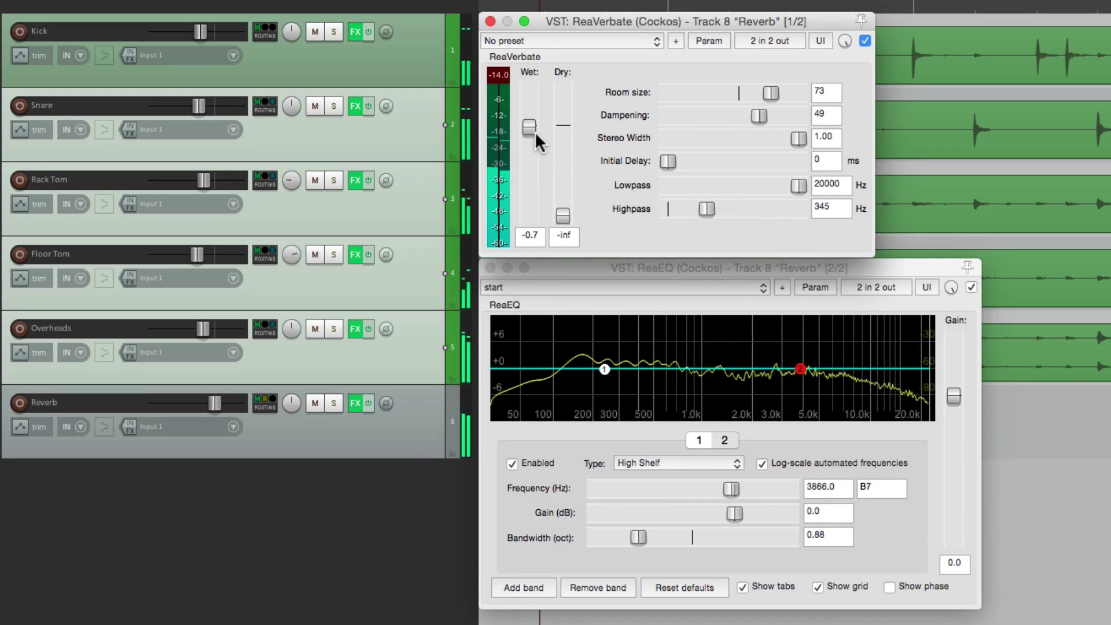
pyautogui.moveTo(531, 124); pyautogui.dragTo(530, 131)
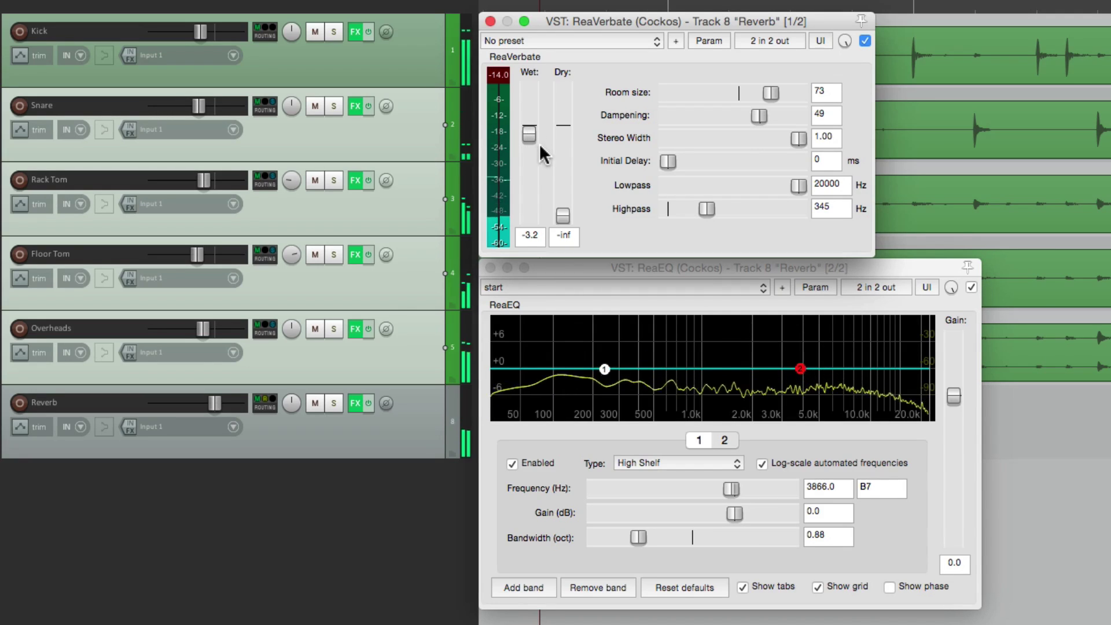
pyautogui.press('space')
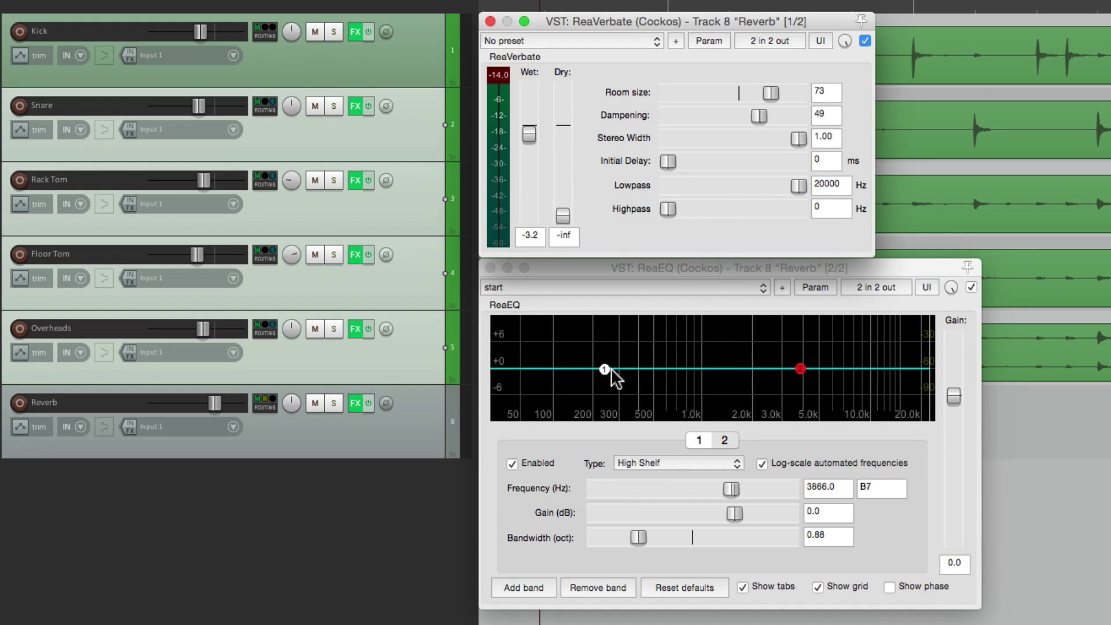
# Audition a 5.5 dB low-shelf boost at 308.4 Hz in ReaEQ with ReaVerbate's Wet level at -5.9, and reset the band's gain to 0.
pyautogui.press('space')
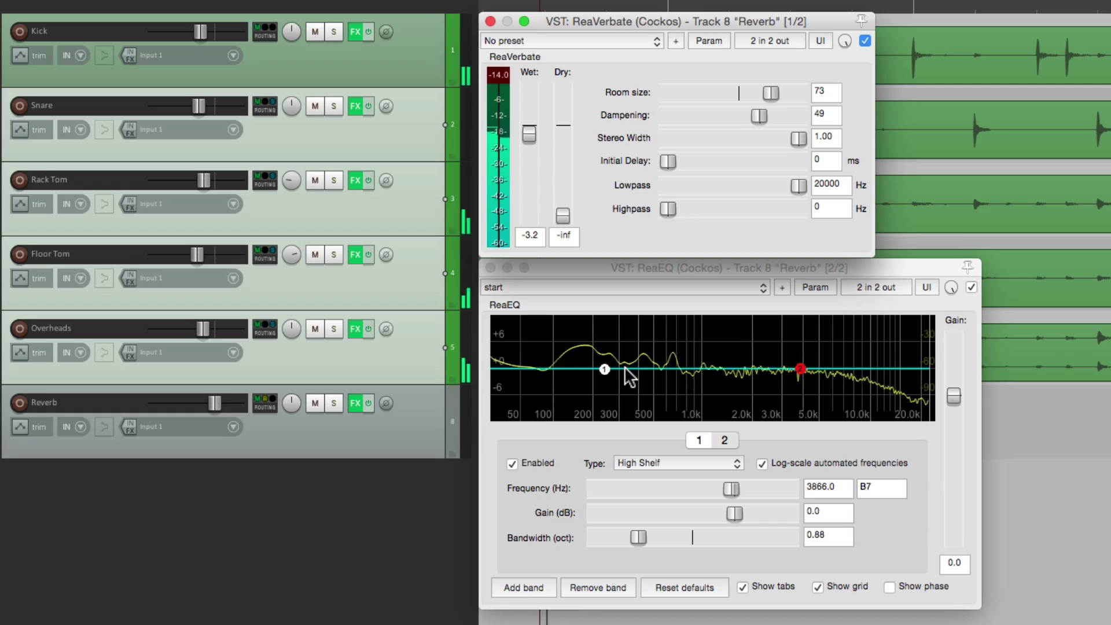
pyautogui.moveTo(610, 359); pyautogui.dragTo(620, 342)
pyautogui.moveTo(529, 125); pyautogui.dragTo(529, 135)
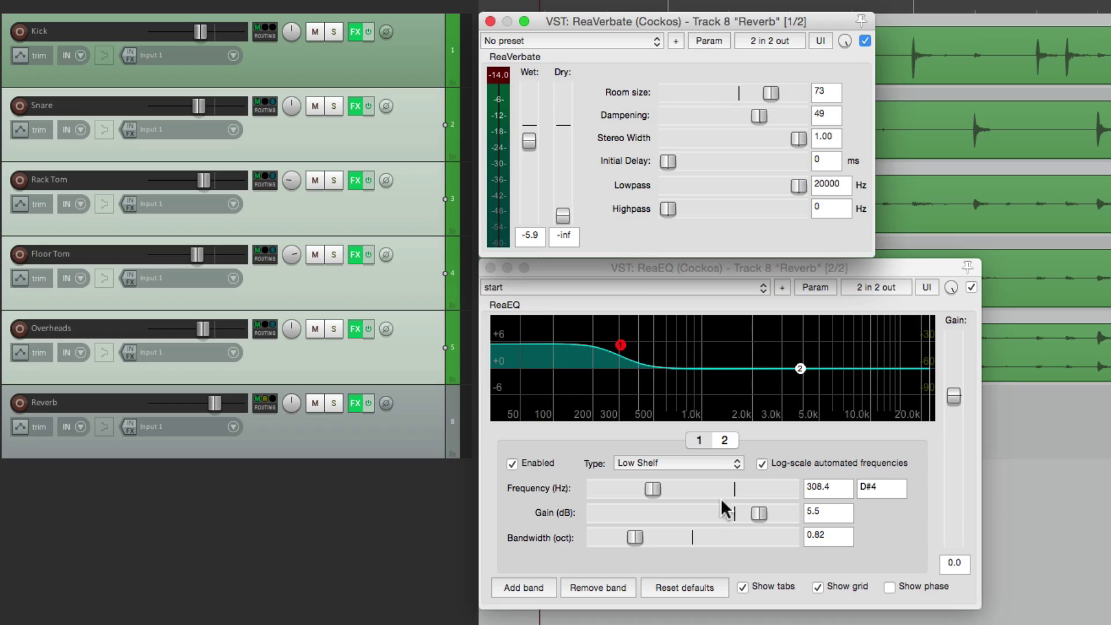
pyautogui.doubleClick(758, 513)
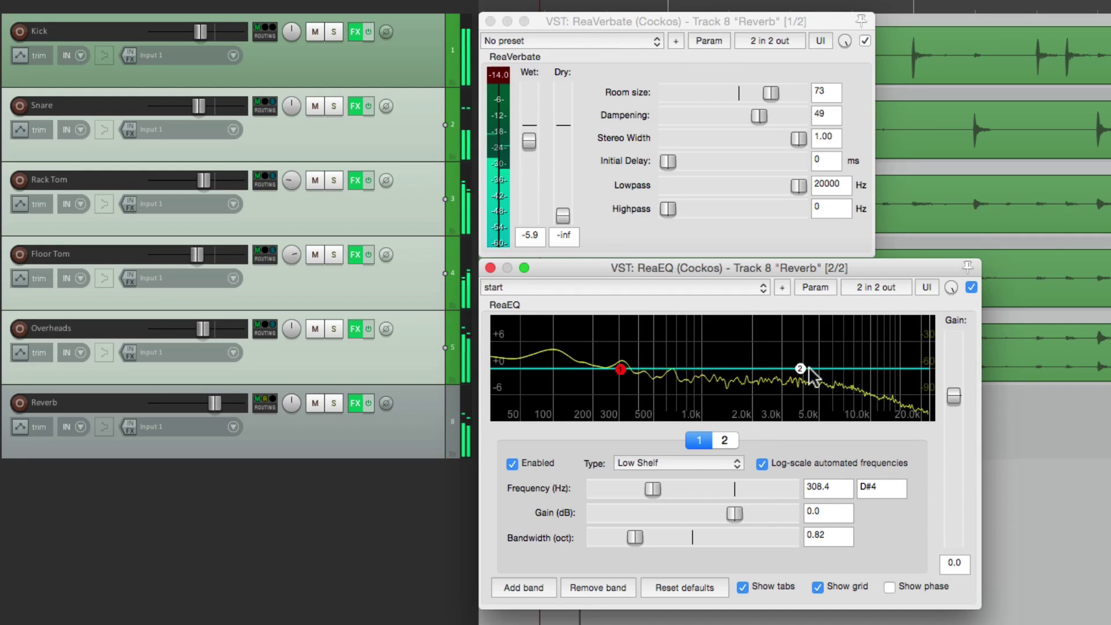
# Boost ReaEQ's high-shelf band by 7.6 dB at 3526.3 Hz and raise ReaVerbate's Wet level to -4.3.
pyautogui.moveTo(800, 369); pyautogui.dragTo(793, 337)
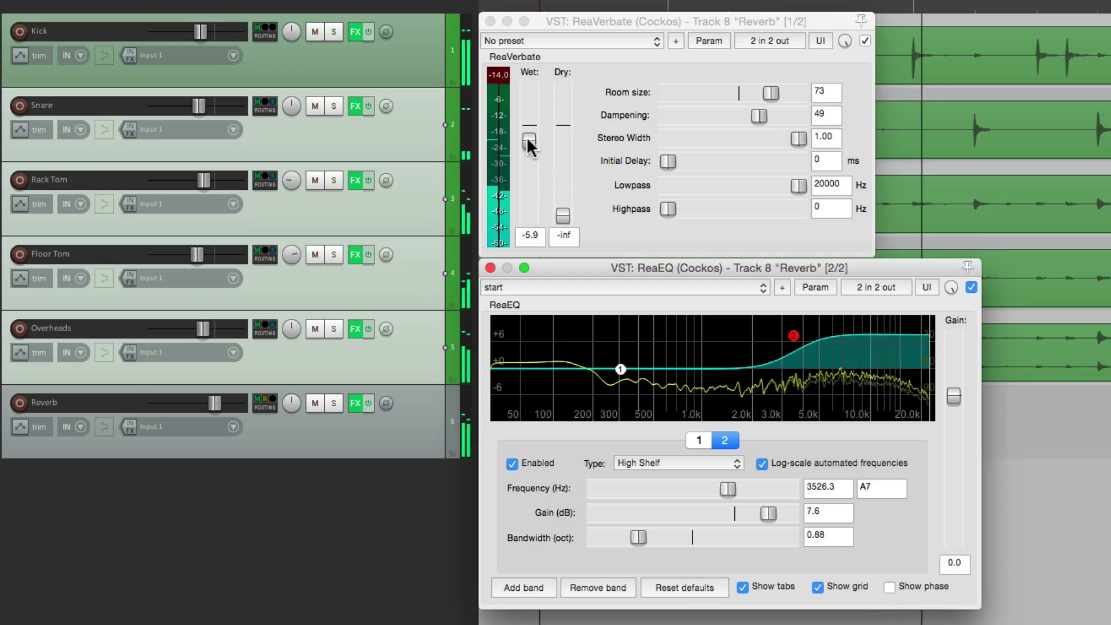
pyautogui.moveTo(527, 137); pyautogui.dragTo(528, 134)
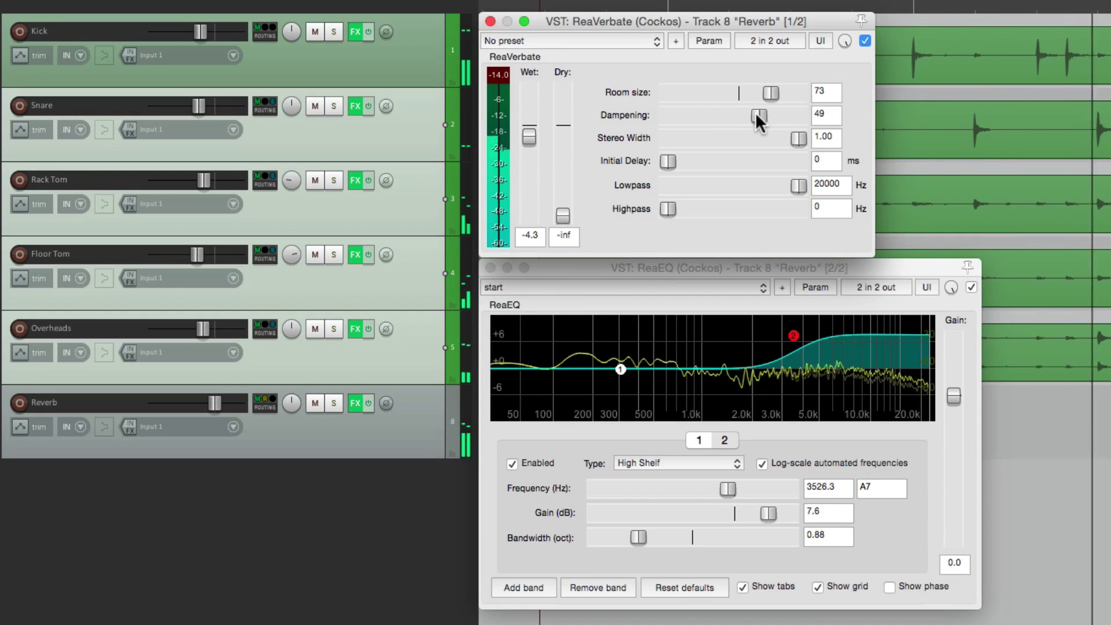
# Set ReaVerbate's Dampening to 62, Room size to 52 and Wet level to -2.0 while the drums play.
pyautogui.moveTo(757, 115); pyautogui.dragTo(742, 97)
pyautogui.scroll(2, 529, 138)
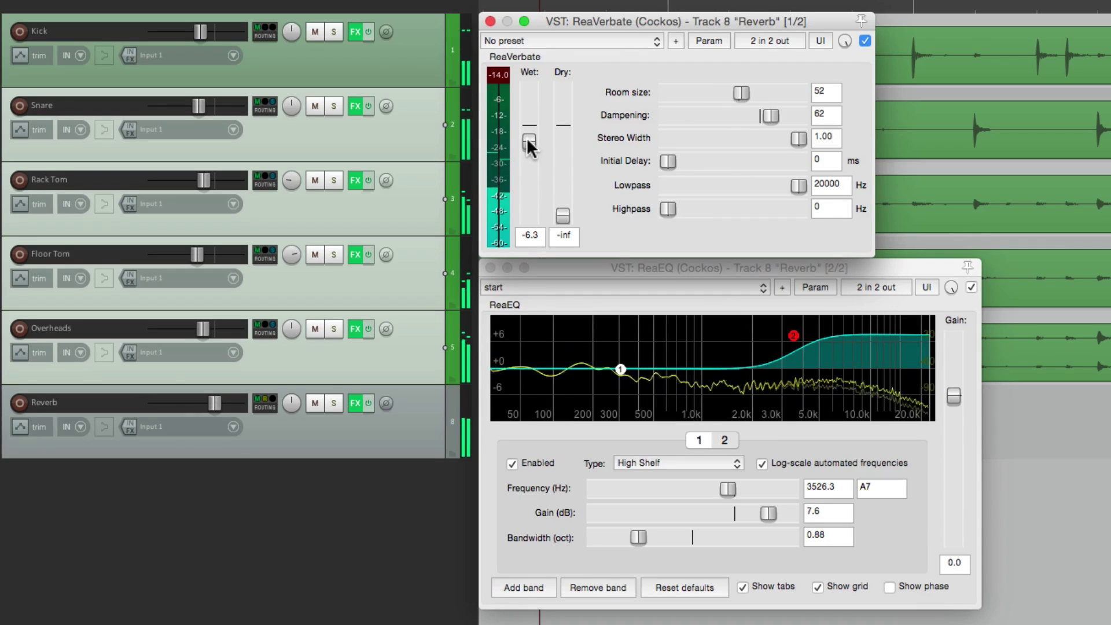
pyautogui.scroll(1, 529, 138)
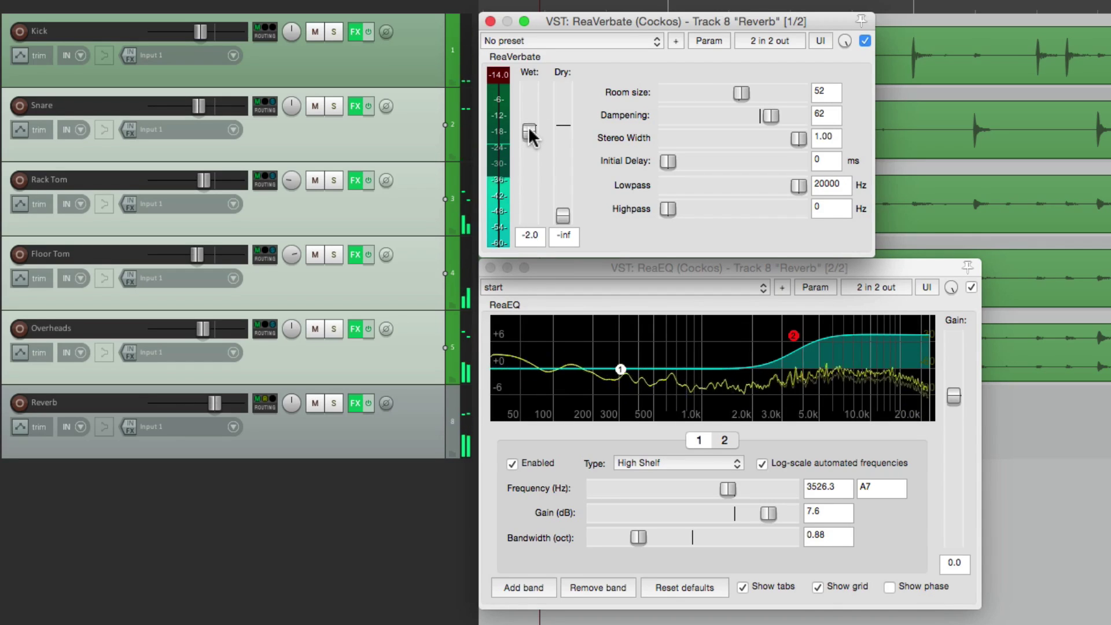
# Set ReaVerbate's Dampening to 48, Initial Delay to 88 ms and Wet level to -7.0, and adjust ReaEQ's high-shelf band while the drums play.
pyautogui.moveTo(776, 120); pyautogui.dragTo(760, 117)
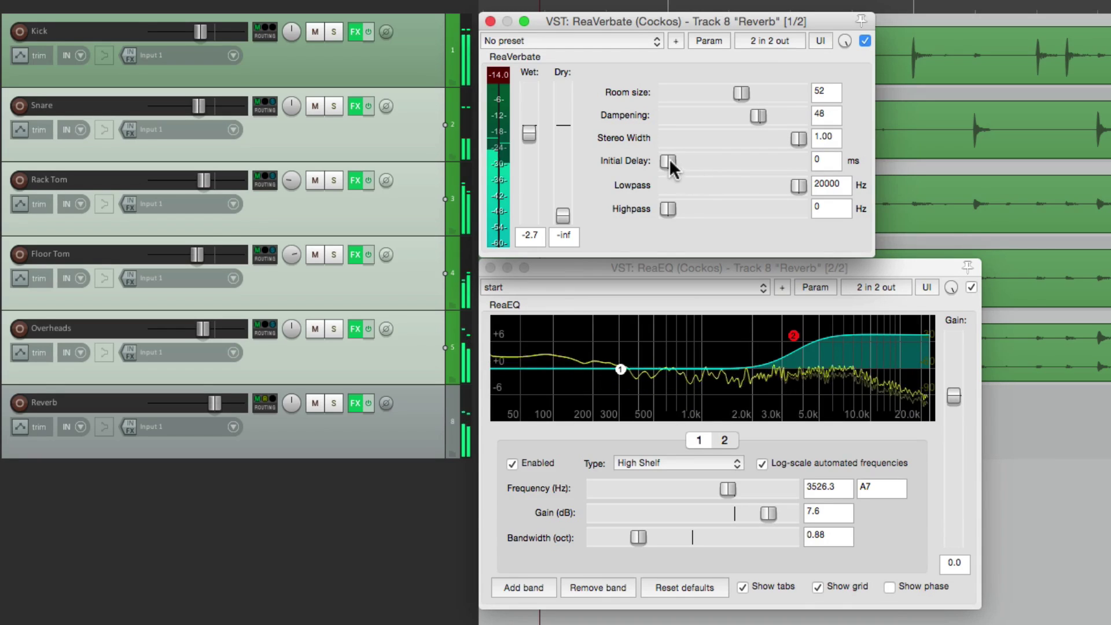
pyautogui.moveTo(669, 159); pyautogui.dragTo(724, 155)
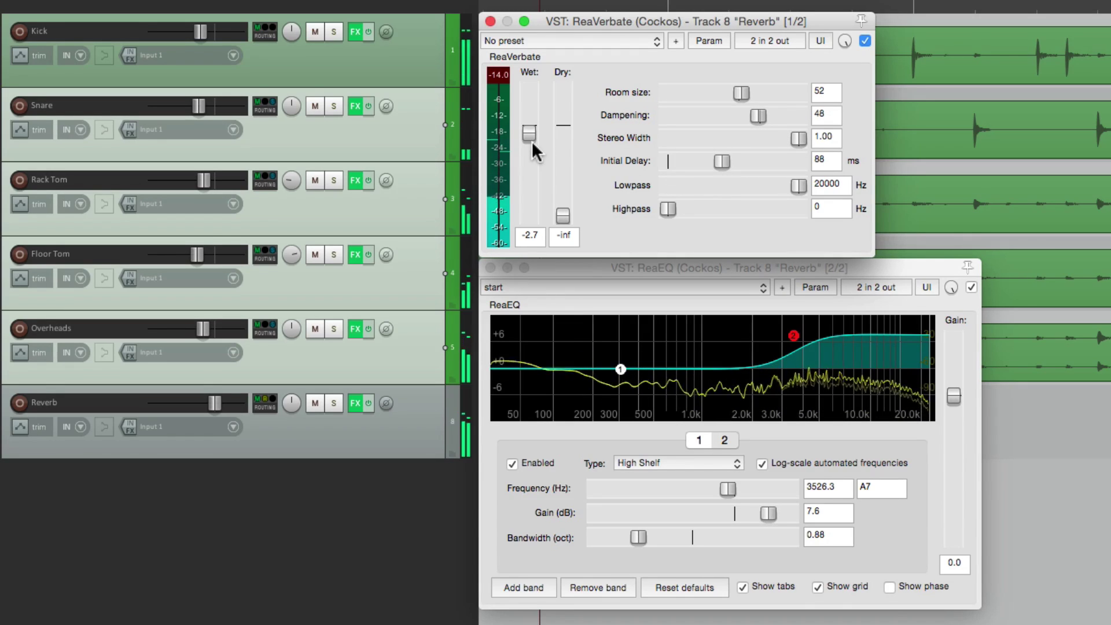
pyautogui.scroll(-1, 529, 134)
pyautogui.moveTo(529, 134); pyautogui.dragTo(527, 145)
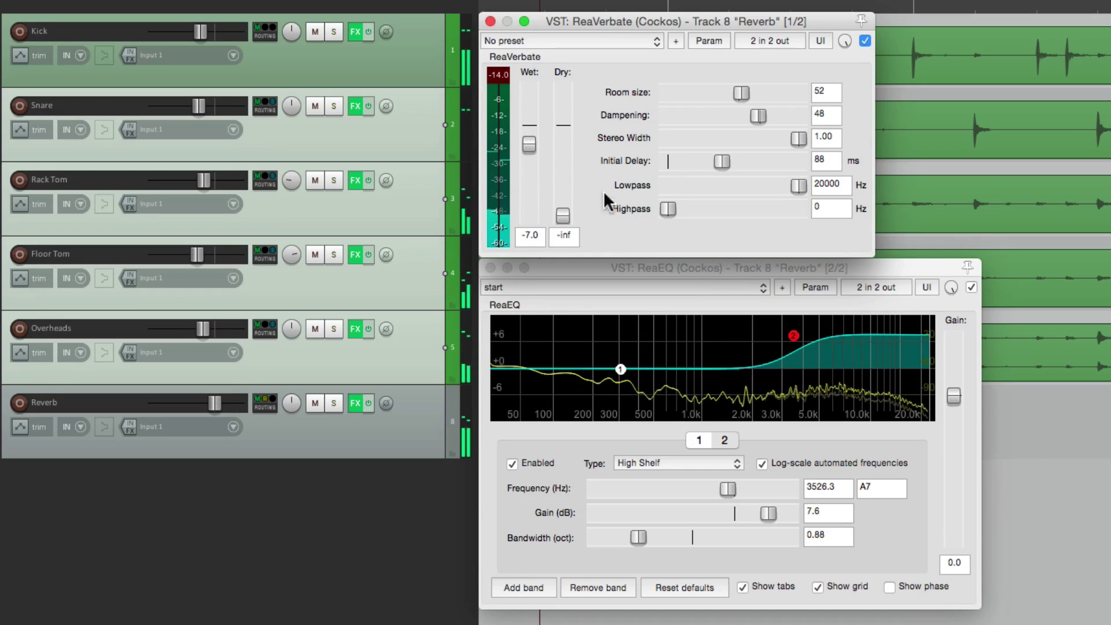
pyautogui.moveTo(798, 334); pyautogui.dragTo(798, 338)
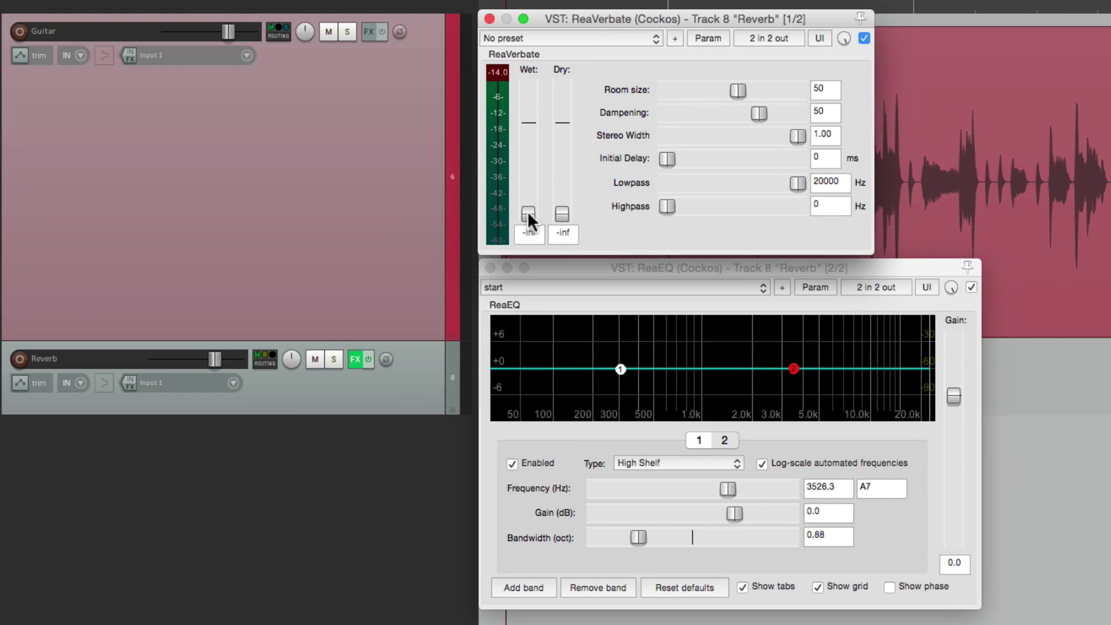
# Play the guitar and set ReaVerbate's Wet level to -11.1, Room size to 60 and Lowpass to 12119 Hz.
pyautogui.press('space')
pyautogui.moveTo(527, 214); pyautogui.dragTo(536, 139)
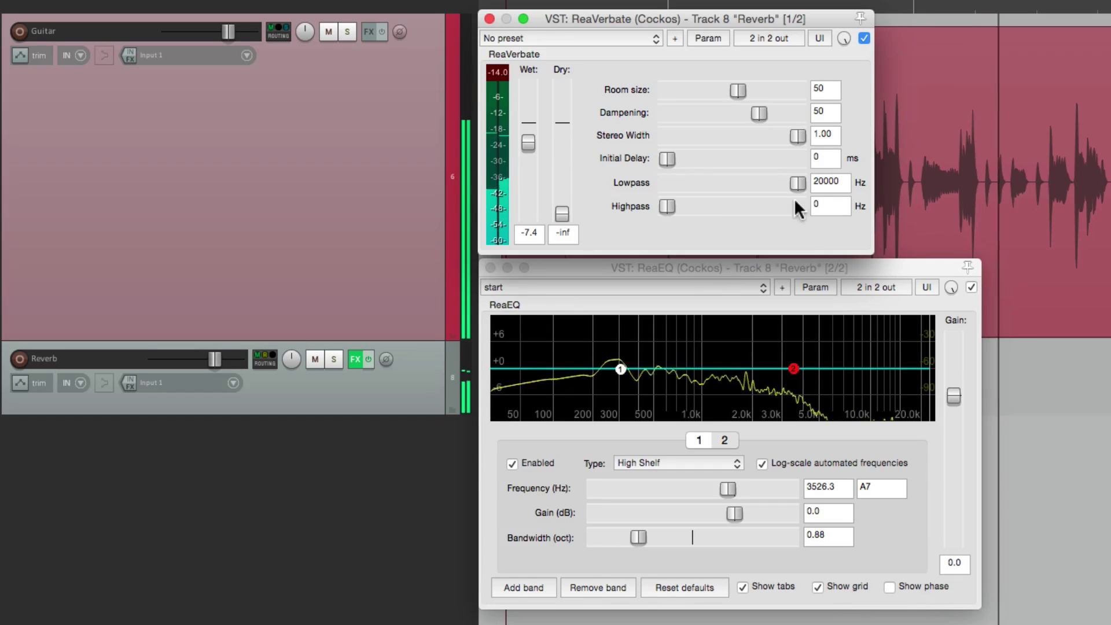
pyautogui.moveTo(798, 183); pyautogui.dragTo(751, 182)
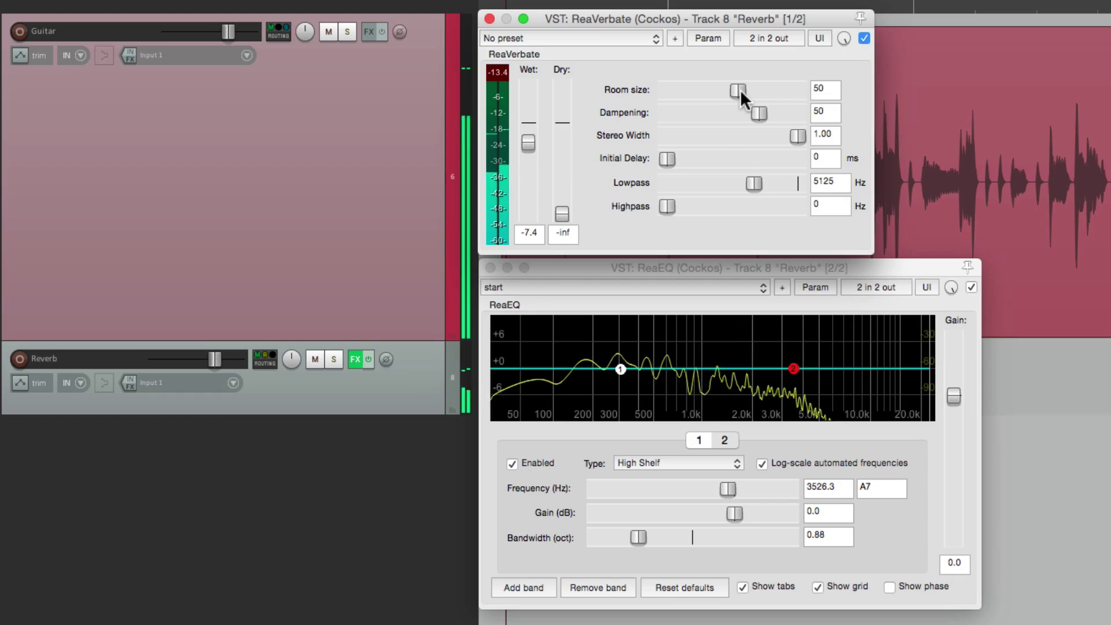
pyautogui.moveTo(741, 90); pyautogui.dragTo(756, 90)
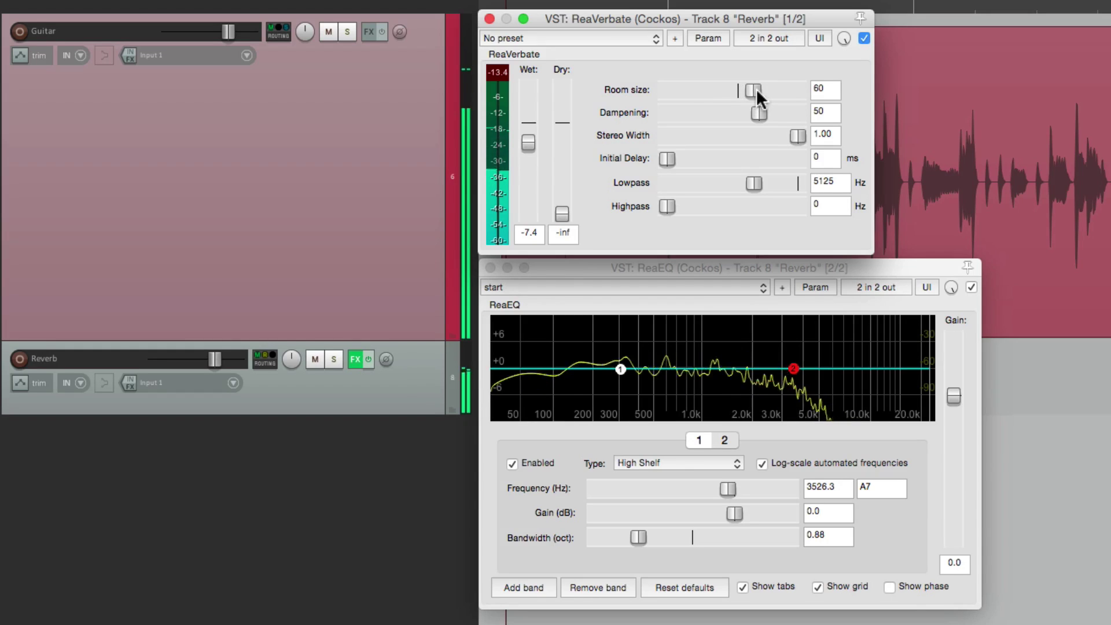
pyautogui.moveTo(754, 182); pyautogui.dragTo(769, 183)
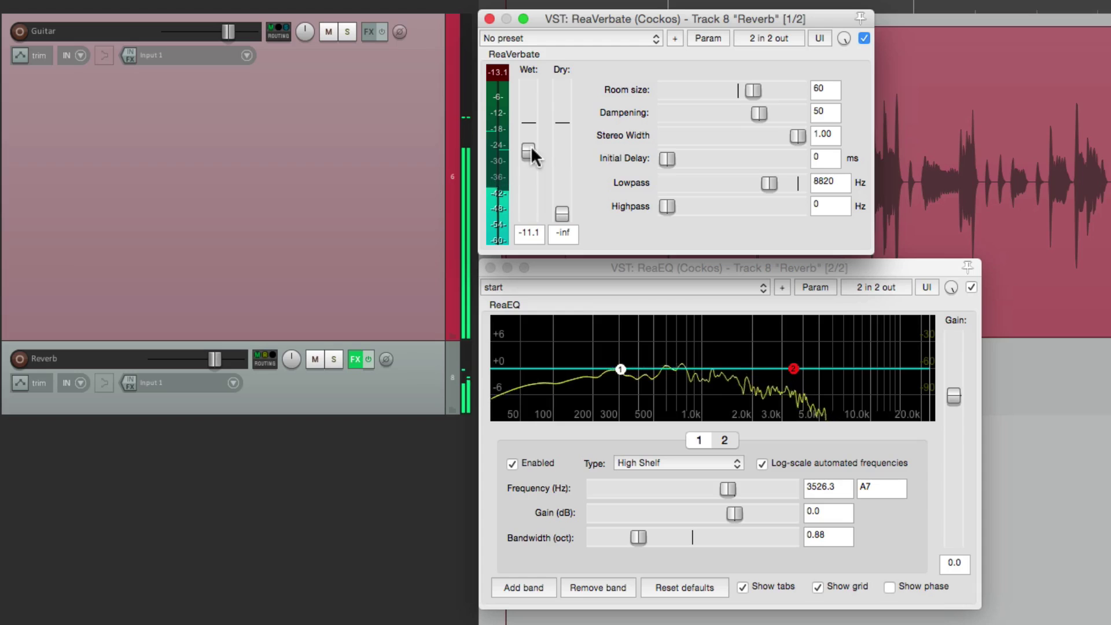
pyautogui.moveTo(768, 183); pyautogui.dragTo(777, 184)
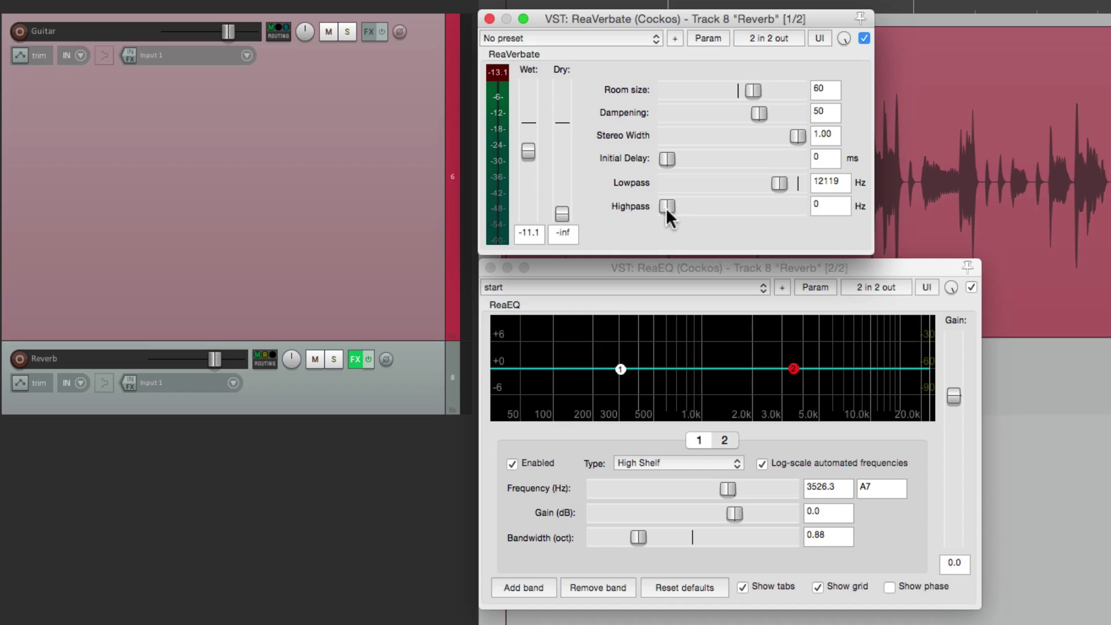
# Set ReaVerbate's Highpass to 933 Hz, Room size to 70 and Wet level to -10.8 for the guitar.
pyautogui.moveTo(665, 208); pyautogui.dragTo(713, 206)
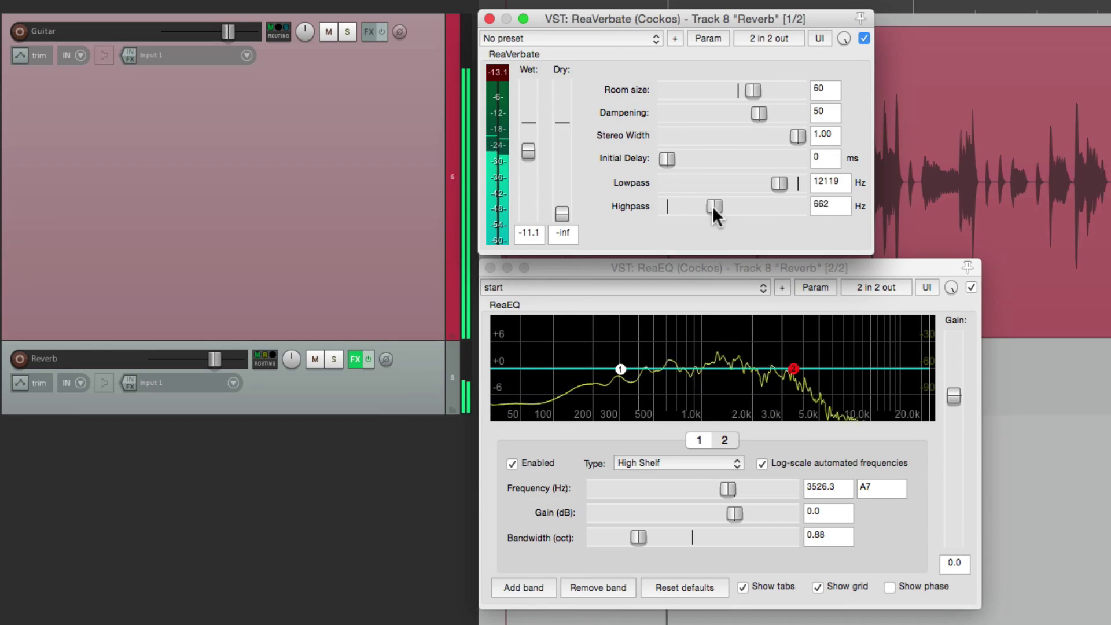
pyautogui.moveTo(528, 153); pyautogui.dragTo(526, 142)
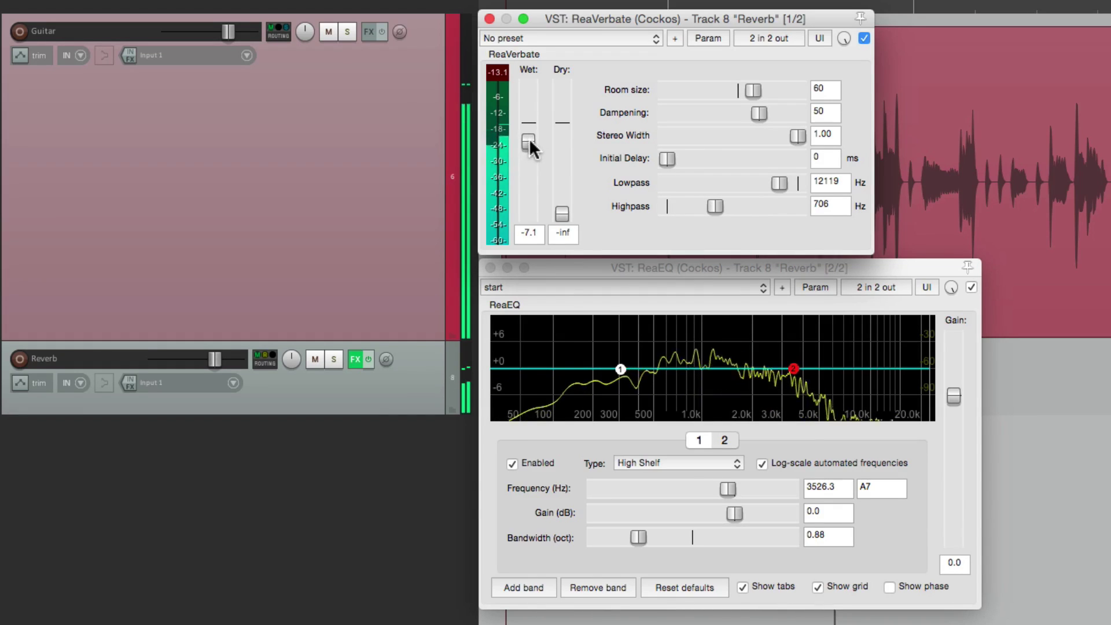
pyautogui.moveTo(711, 203); pyautogui.dragTo(717, 206)
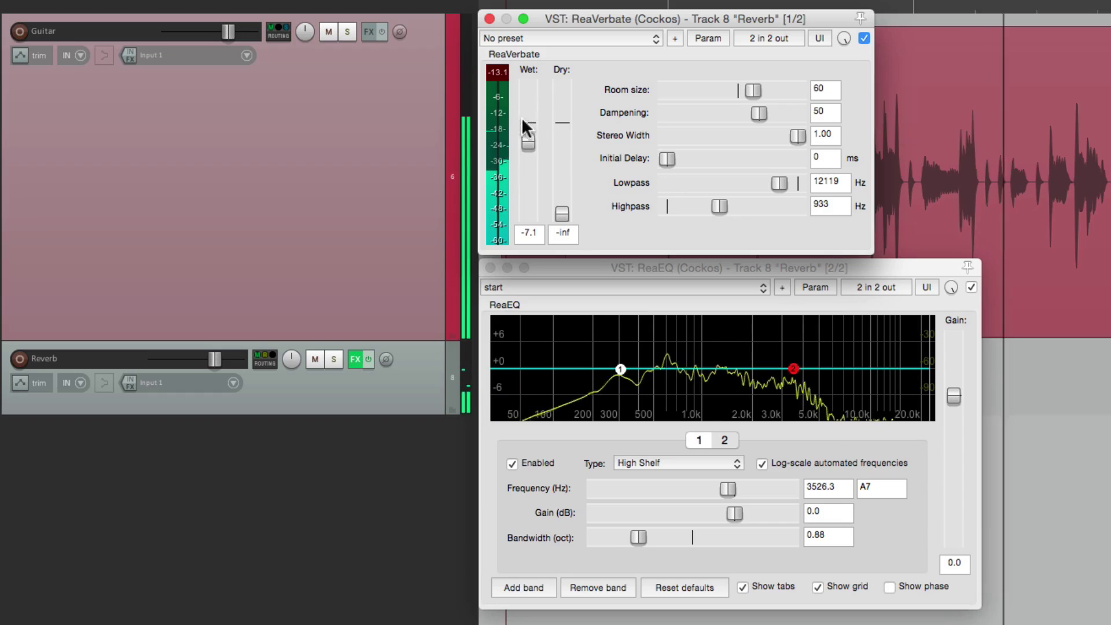
pyautogui.moveTo(752, 91); pyautogui.dragTo(767, 91)
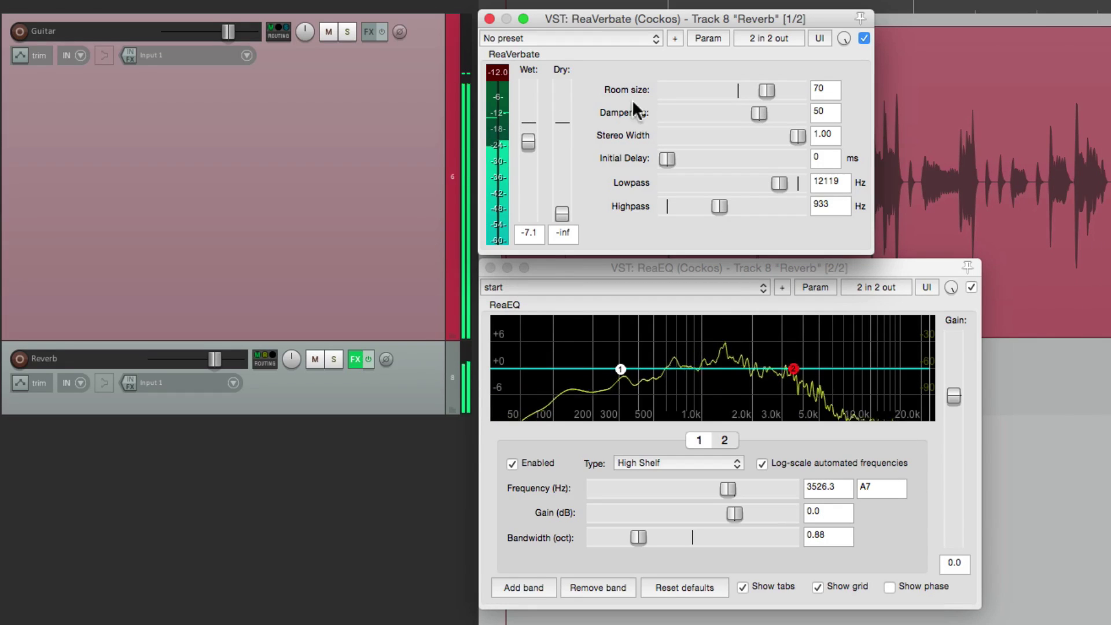
pyautogui.moveTo(529, 140); pyautogui.dragTo(533, 154)
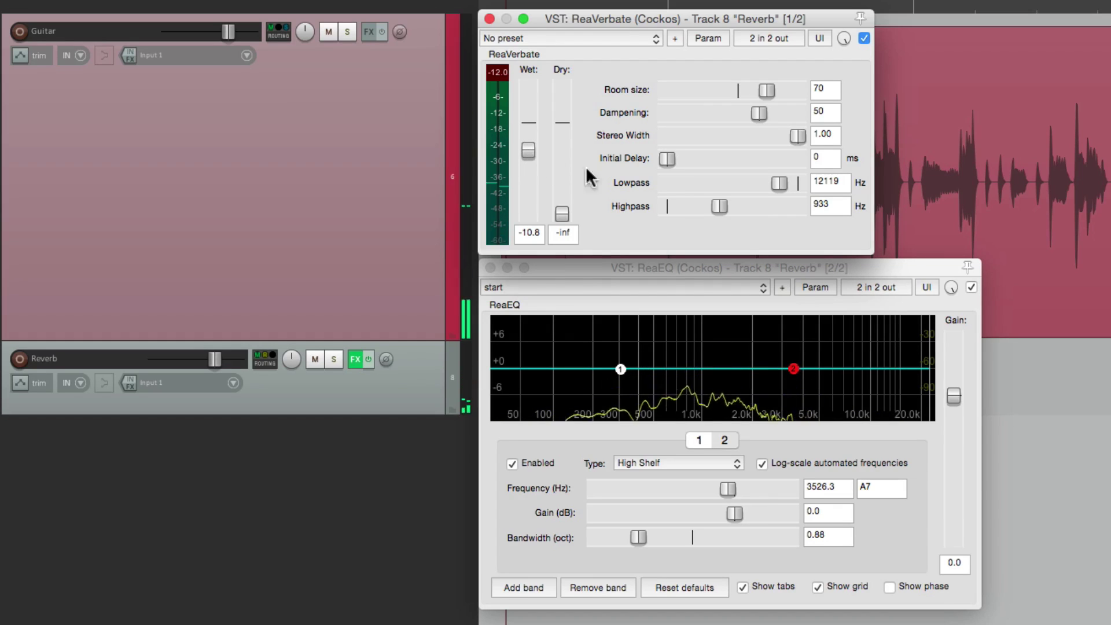
# Reset ReaVerbate's filters, set Room size to 82 and Wet to -19.4, and boost ReaEQ's high shelf by 4.8 dB at 3567.1 Hz.
pyautogui.doubleClick(720, 206)
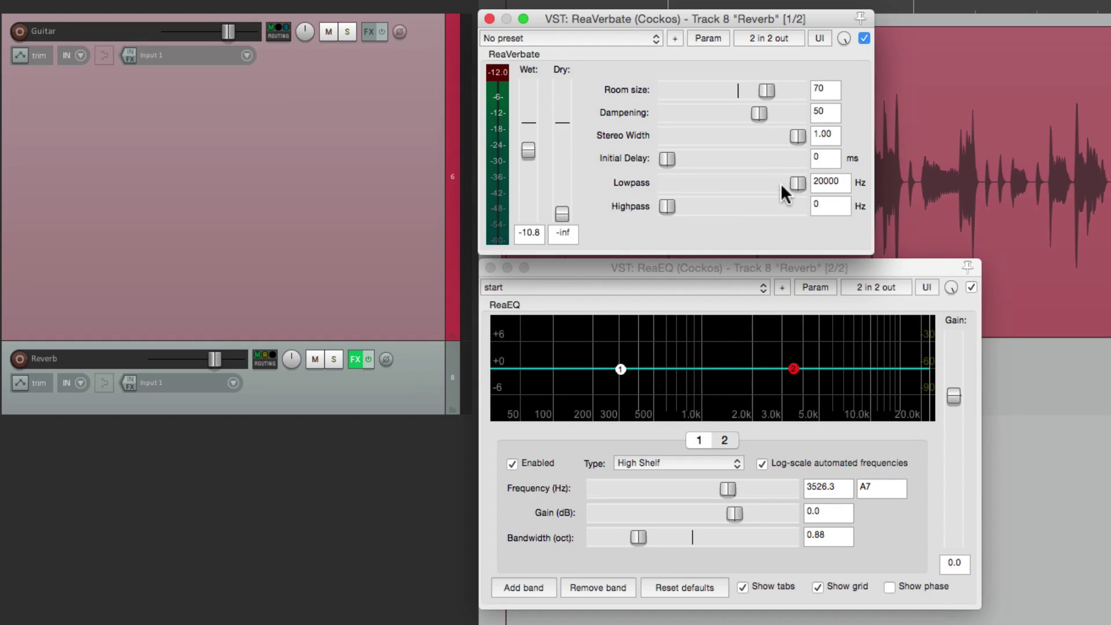
pyautogui.moveTo(765, 92); pyautogui.dragTo(780, 91)
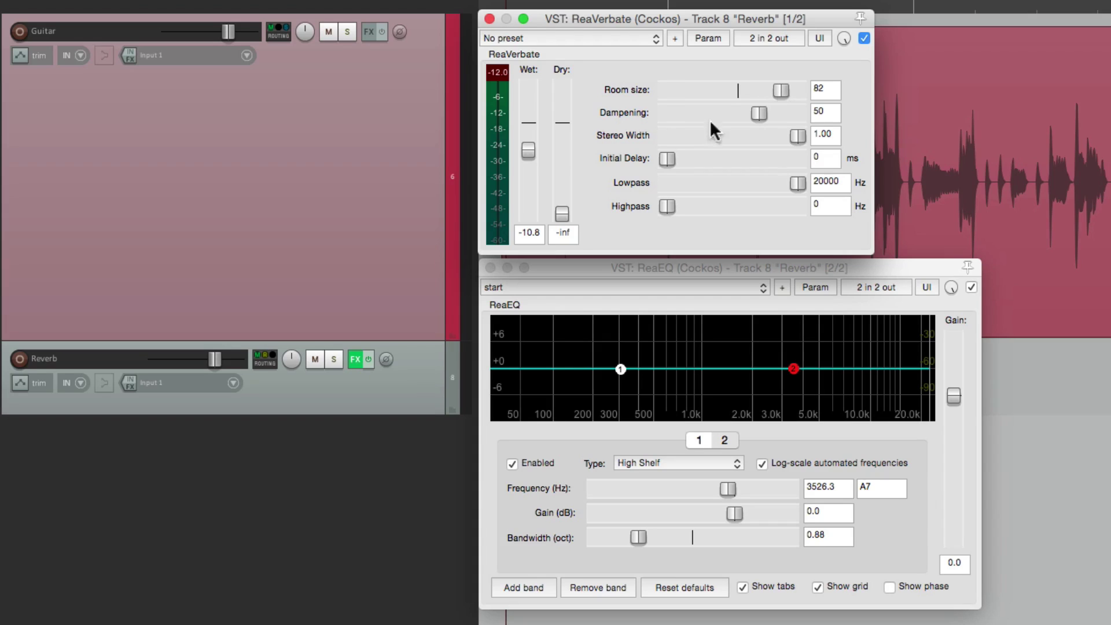
pyautogui.moveTo(527, 149); pyautogui.dragTo(527, 182)
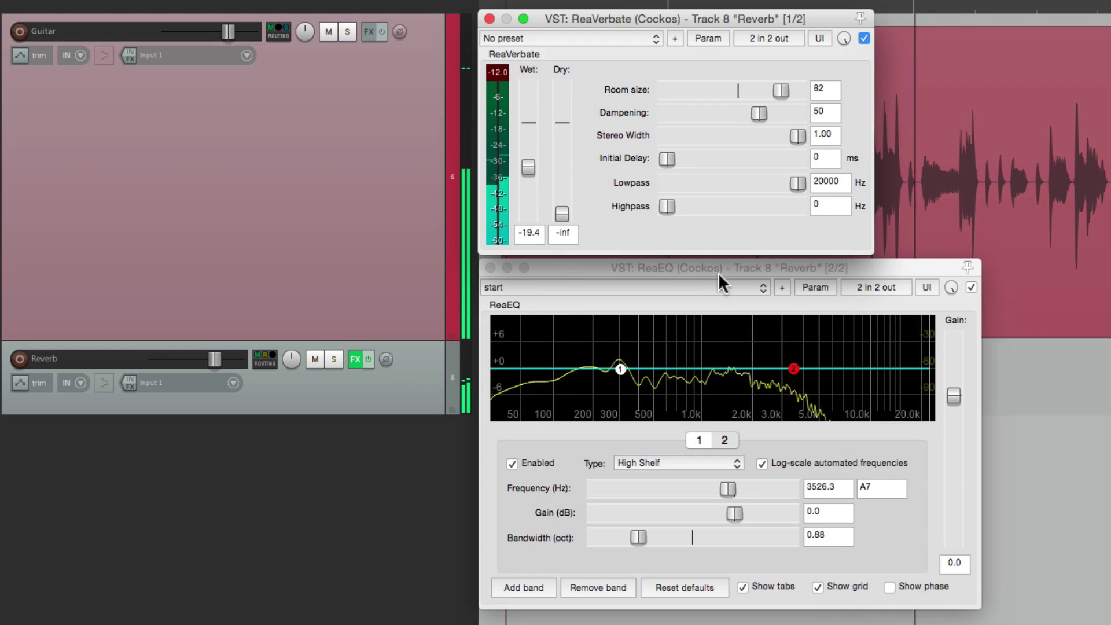
pyautogui.moveTo(794, 367); pyautogui.dragTo(794, 347)
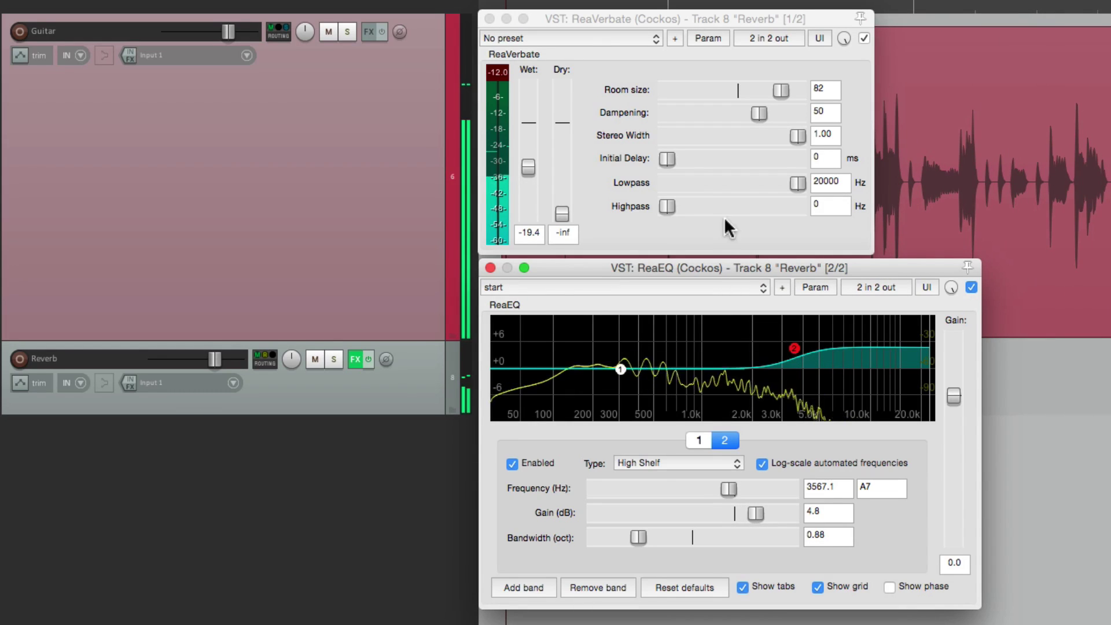
# Set ReaVerbate's Initial Delay to 108 ms and raise the Wet level to -15.3 while the guitar plays.
pyautogui.click(665, 156)
pyautogui.moveTo(678, 158); pyautogui.dragTo(715, 159)
pyautogui.moveTo(528, 168); pyautogui.dragTo(526, 158)
pyautogui.moveTo(715, 159); pyautogui.dragTo(727, 159)
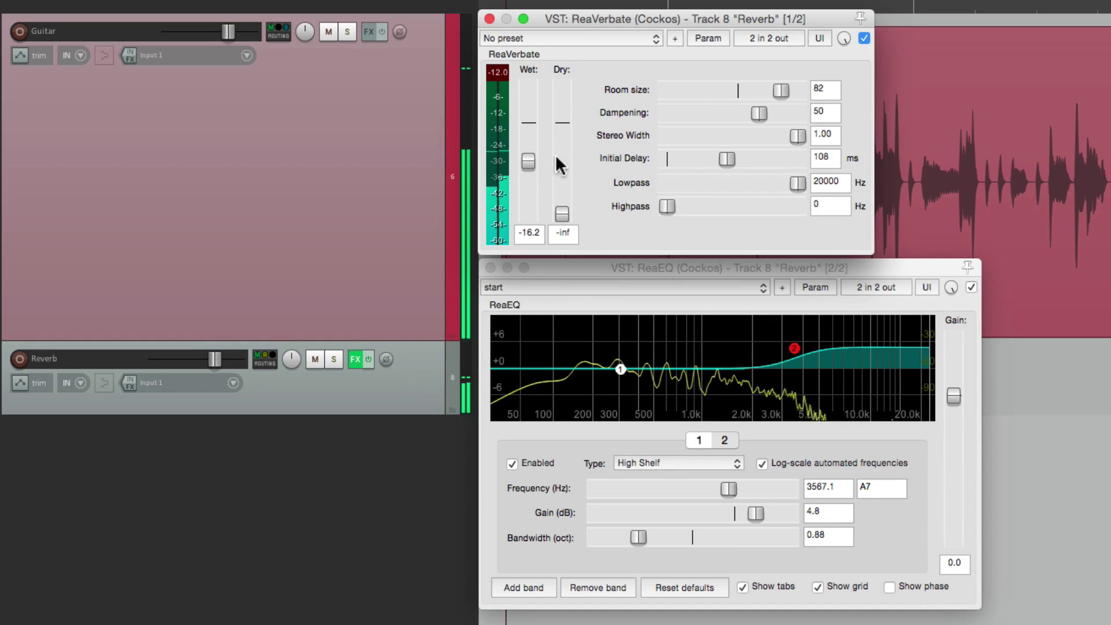
pyautogui.moveTo(530, 160); pyautogui.dragTo(529, 154)
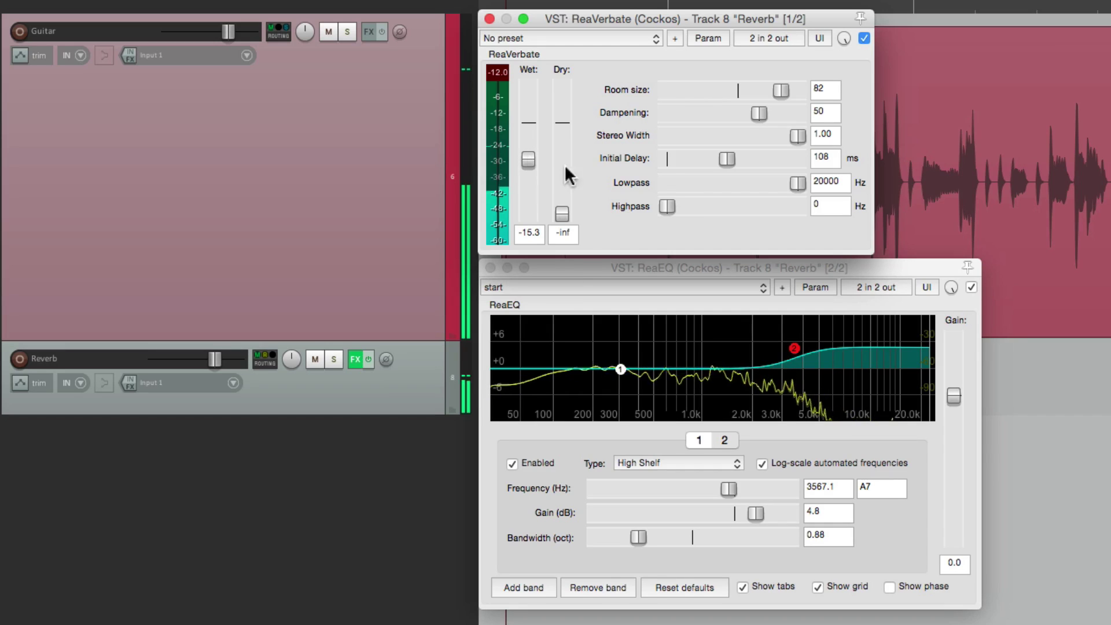
# Adjust ReaVerbate to Room size 61, Dampening 76, Initial Delay 143 ms and Wet -12.1.
pyautogui.moveTo(781, 89); pyautogui.dragTo(765, 89)
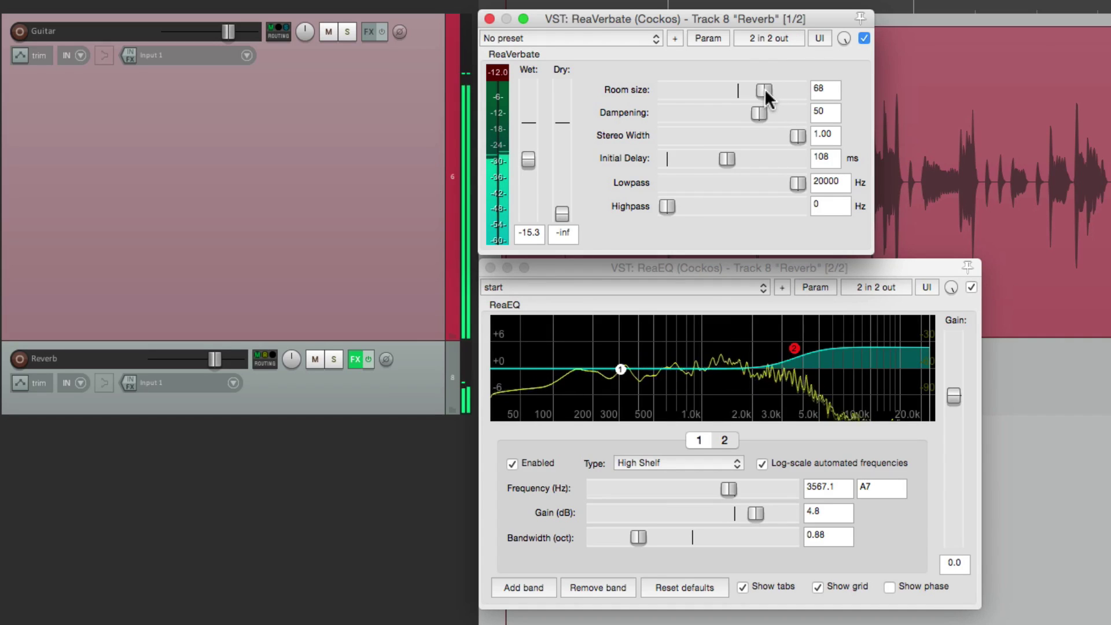
pyautogui.moveTo(729, 156); pyautogui.dragTo(735, 157)
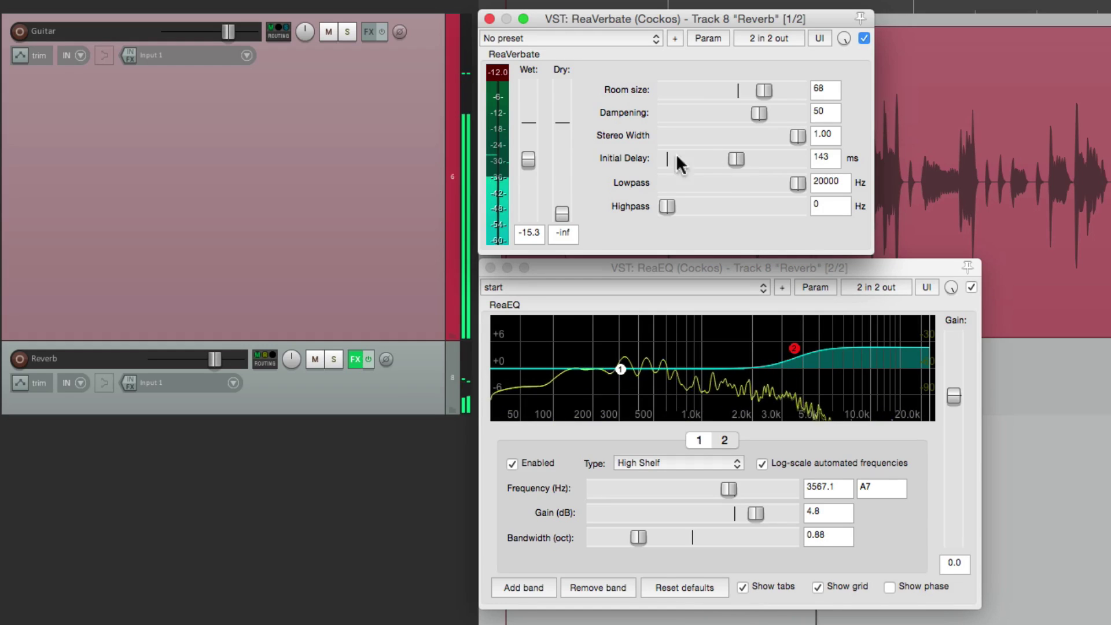
pyautogui.moveTo(529, 158); pyautogui.dragTo(530, 156)
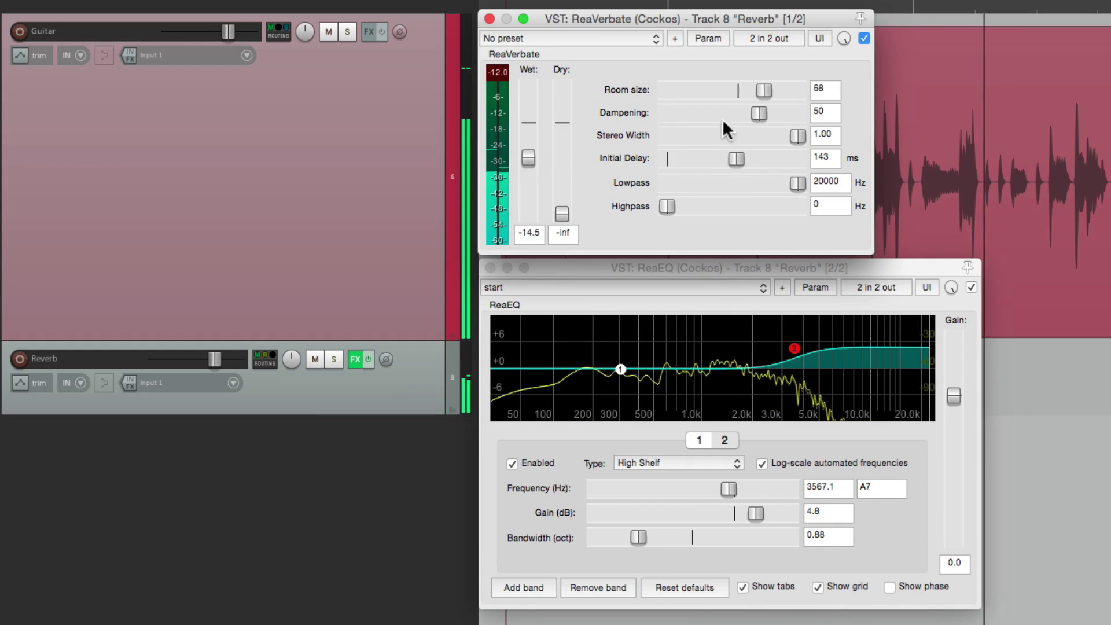
pyautogui.moveTo(768, 88)
pyautogui.mouseDown()
pyautogui.moveTo(783, 112)
pyautogui.moveTo(754, 88)
pyautogui.mouseUp()
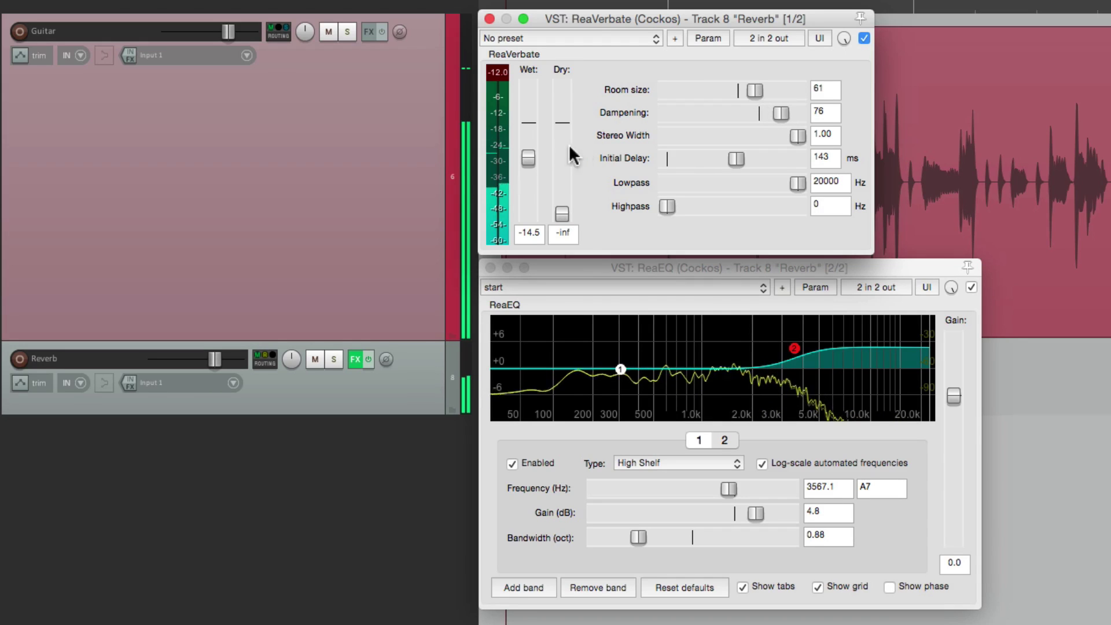
pyautogui.moveTo(527, 159); pyautogui.dragTo(528, 154)
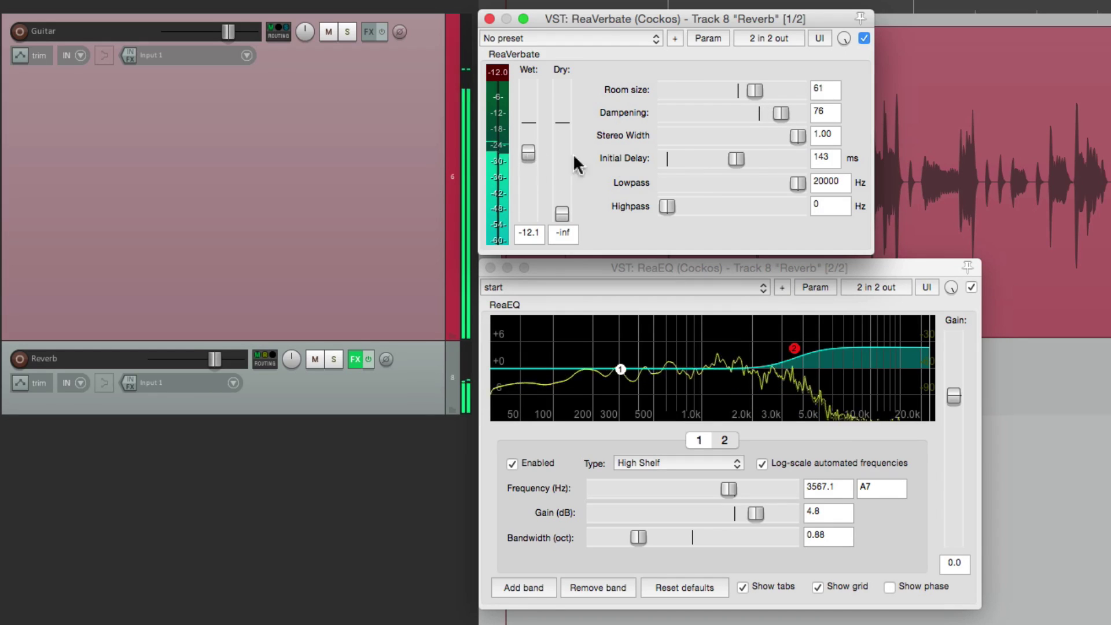
# Reduce ReaEQ's high-shelf gain to 1.5 dB and set ReaVerbate's Room size to 38 and Wet level to -11.3.
pyautogui.moveTo(794, 348); pyautogui.dragTo(797, 363)
pyautogui.moveTo(755, 89); pyautogui.dragTo(713, 88)
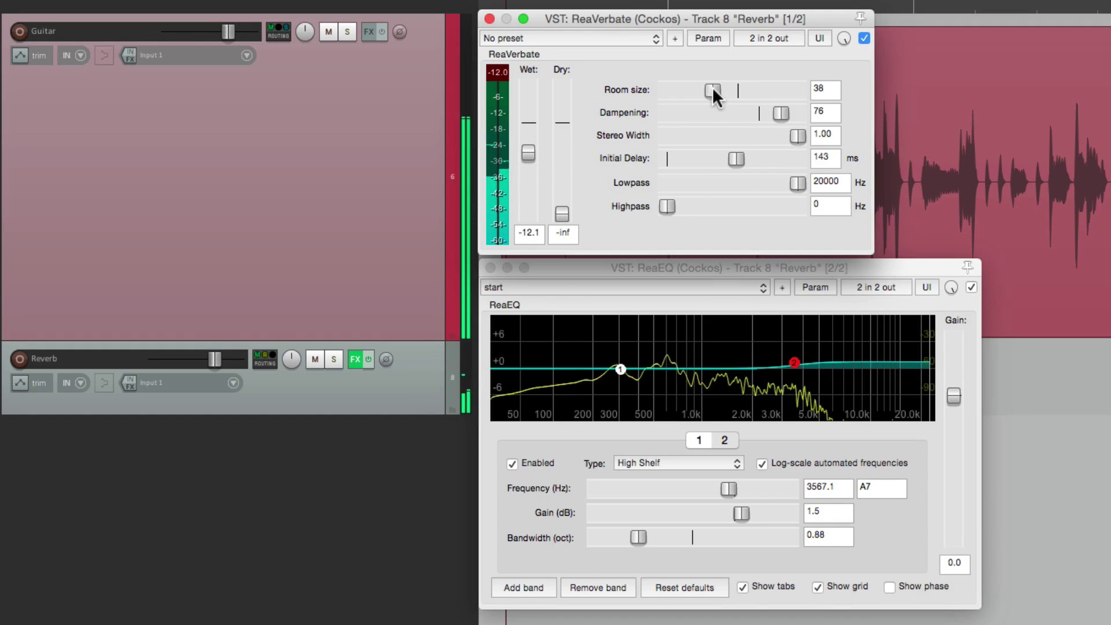
pyautogui.moveTo(528, 153); pyautogui.dragTo(528, 151)
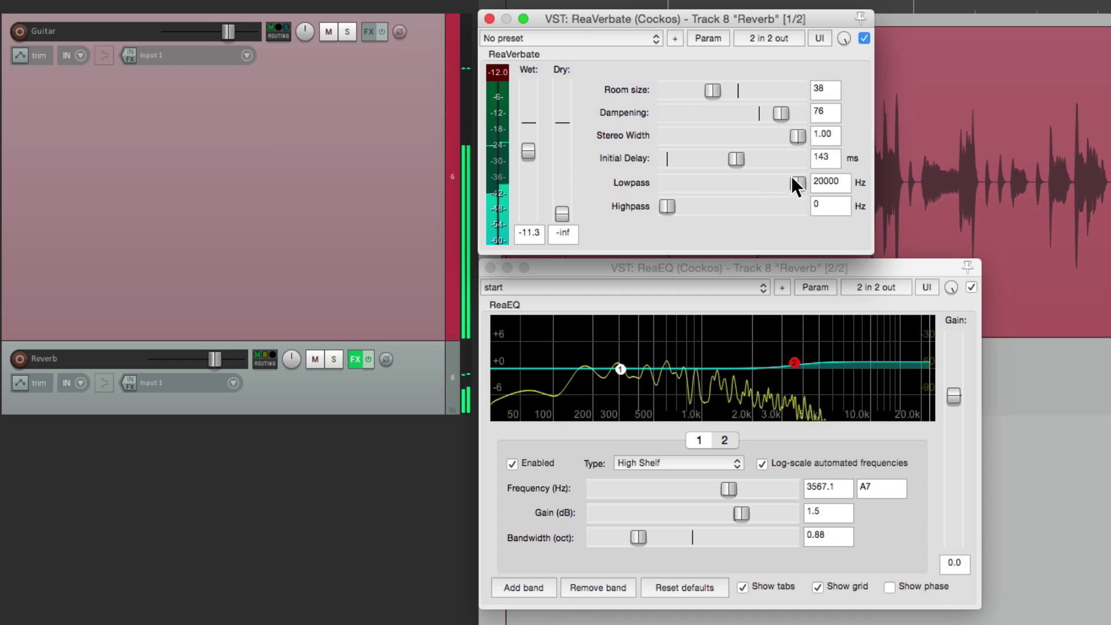
# Audition a darker, narrower guitar reverb with Lowpass at 700 Hz, Stereo Width at -0.01 and Wet level at -2.3.
pyautogui.moveTo(797, 183); pyautogui.dragTo(720, 196)
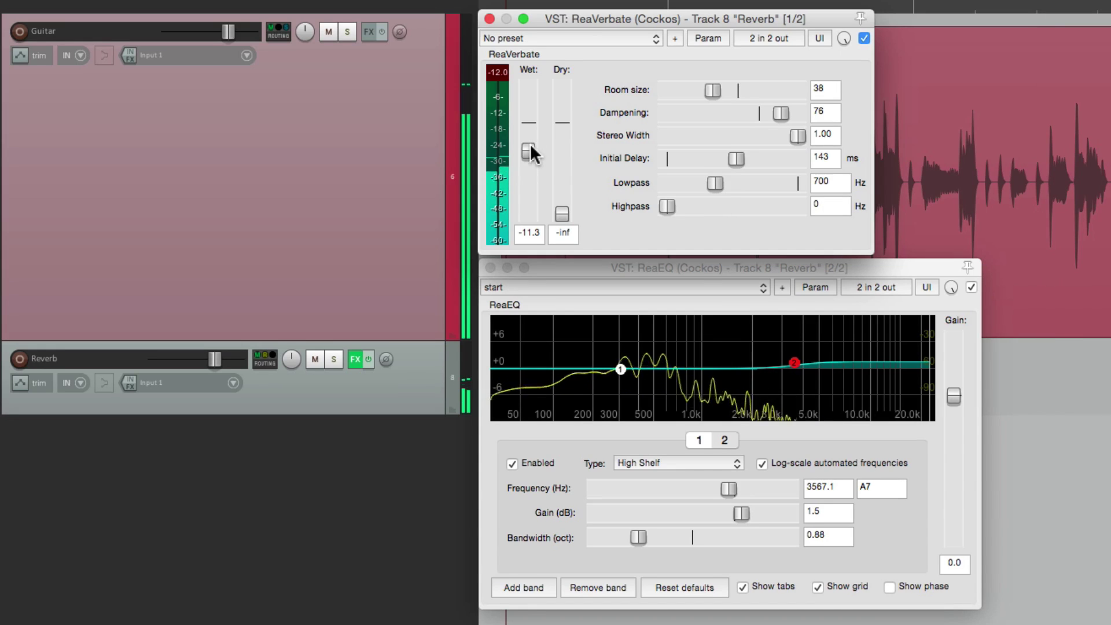
pyautogui.moveTo(530, 143); pyautogui.dragTo(530, 140)
pyautogui.moveTo(807, 135); pyautogui.dragTo(739, 133)
pyautogui.moveTo(525, 144); pyautogui.dragTo(528, 129)
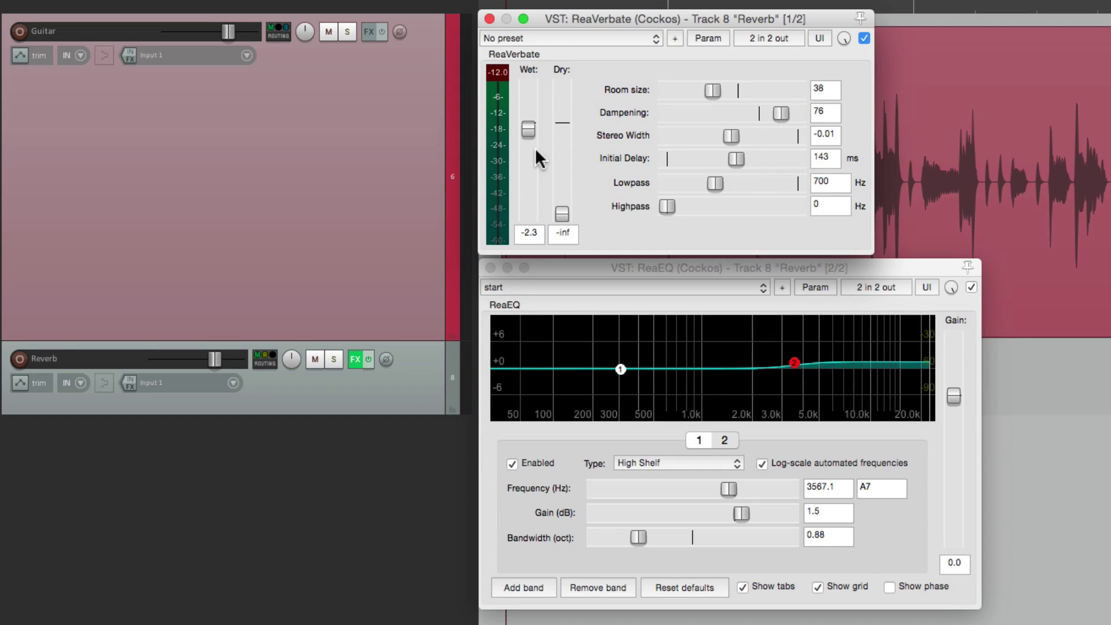
# Reset Initial Delay, Stereo Width, Dampening and ReaEQ's high-shelf gain to their defaults, and set ReaVerbate's Room size to 31.
pyautogui.moveTo(738, 160); pyautogui.dragTo(613, 172)
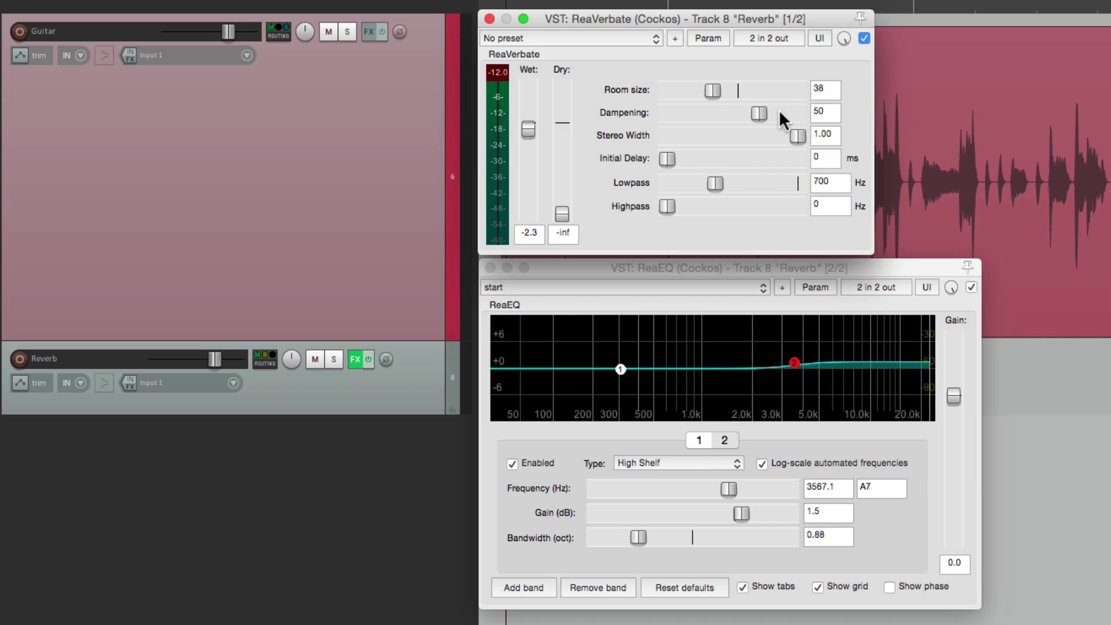
pyautogui.doubleClick(741, 512)
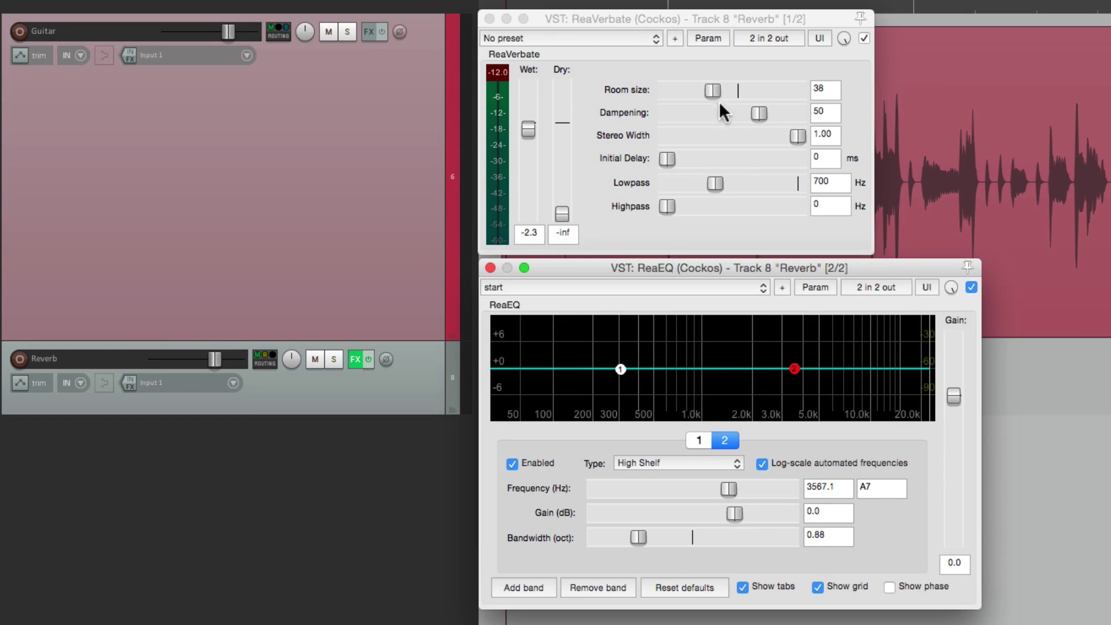
pyautogui.moveTo(716, 93); pyautogui.dragTo(681, 91)
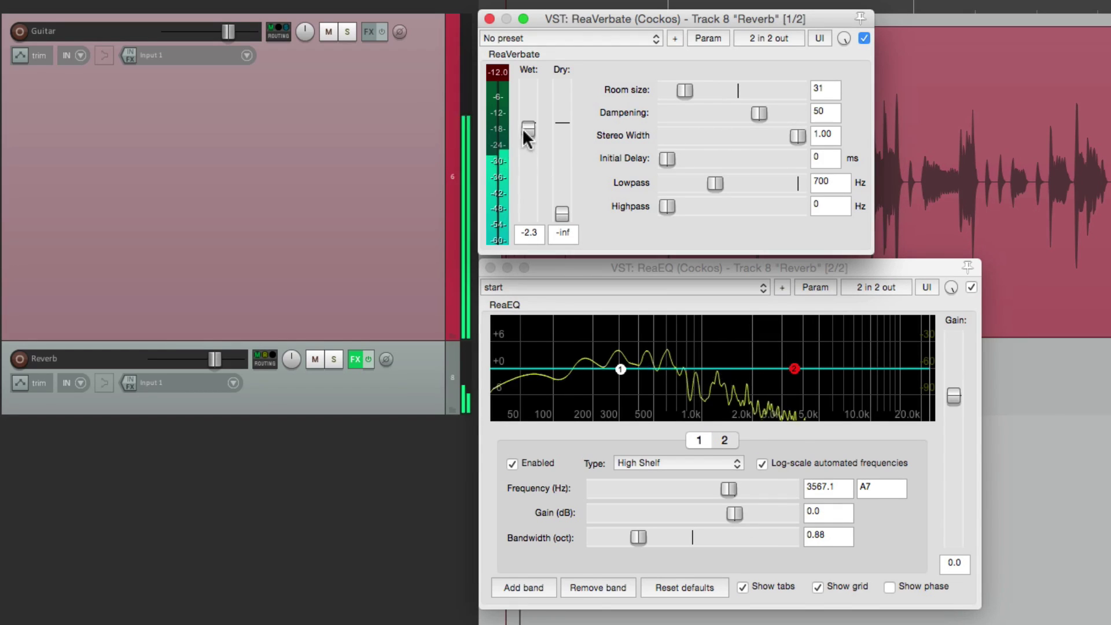
# Reset ReaVerbate's Lowpass to 20000 Hz, set the Wet level to -10.3 and stop the guitar playback.
pyautogui.moveTo(523, 127); pyautogui.dragTo(529, 127)
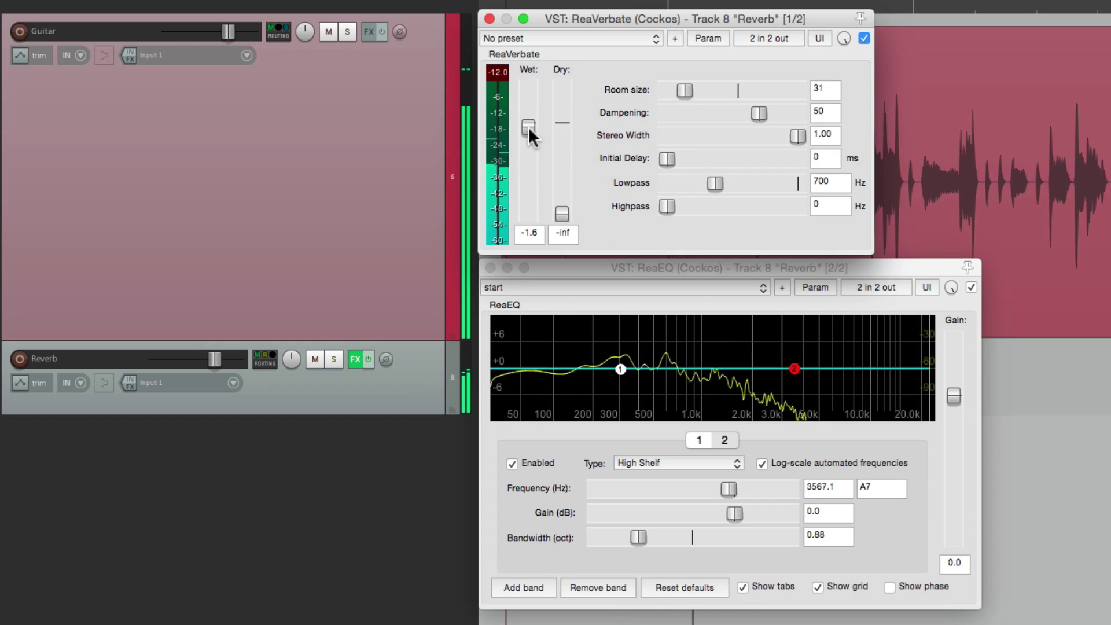
pyautogui.doubleClick(718, 183)
pyautogui.moveTo(529, 127); pyautogui.dragTo(530, 154)
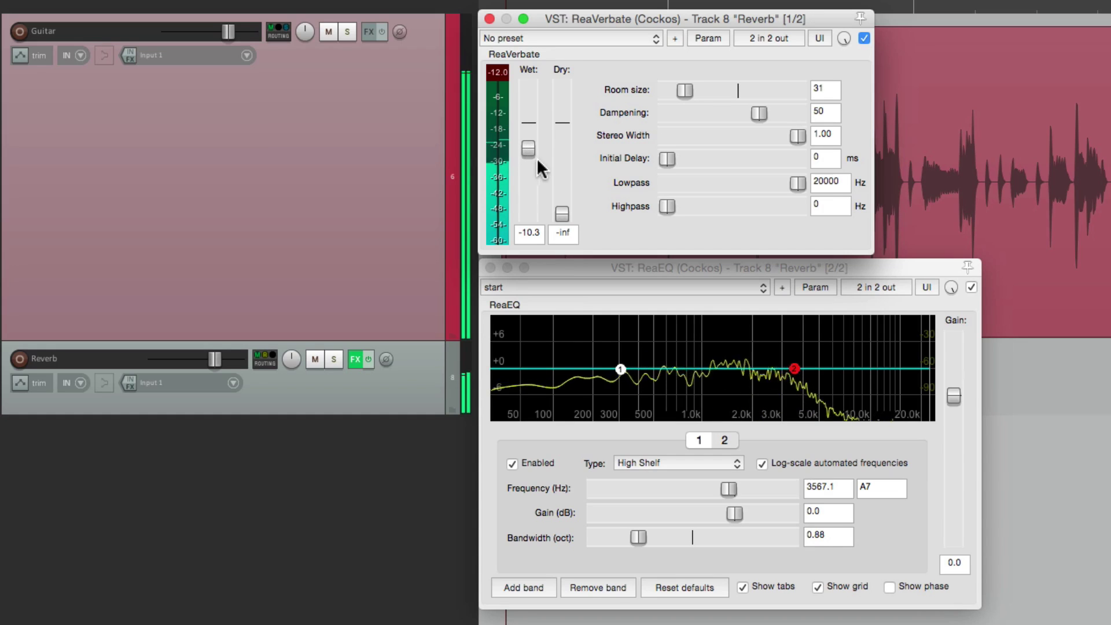
pyautogui.press('space')
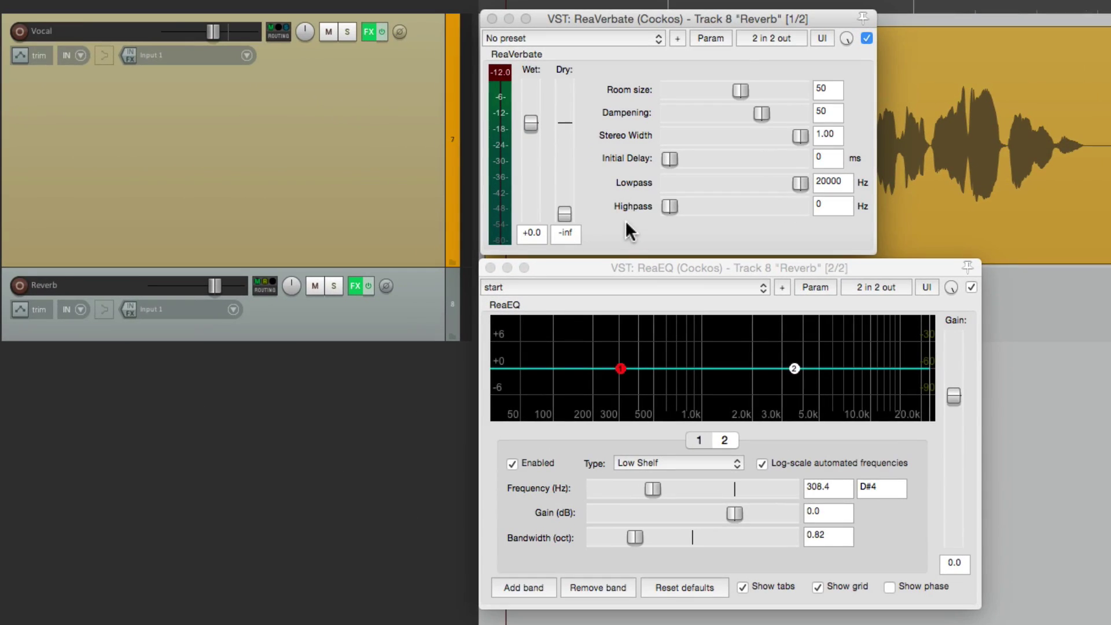
# Play the vocal and compare it with ReaVerbate's Wet level at -inf and then at -2.4.
pyautogui.moveTo(525, 122); pyautogui.dragTo(563, 251)
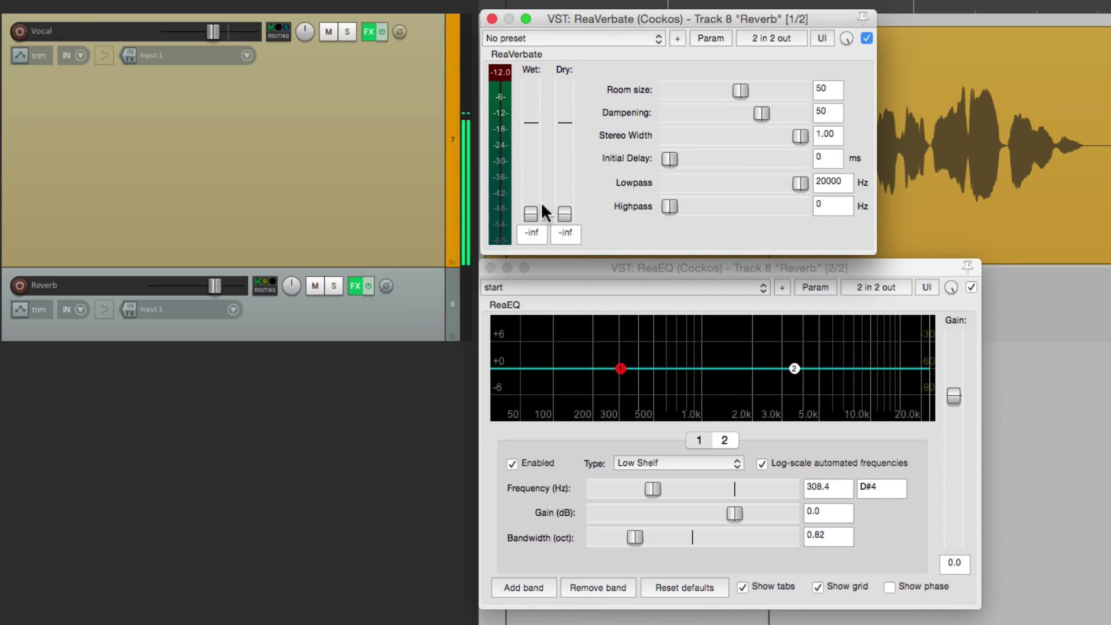
pyautogui.moveTo(529, 208); pyautogui.dragTo(526, 130)
pyautogui.press('space')
pyautogui.press('space')
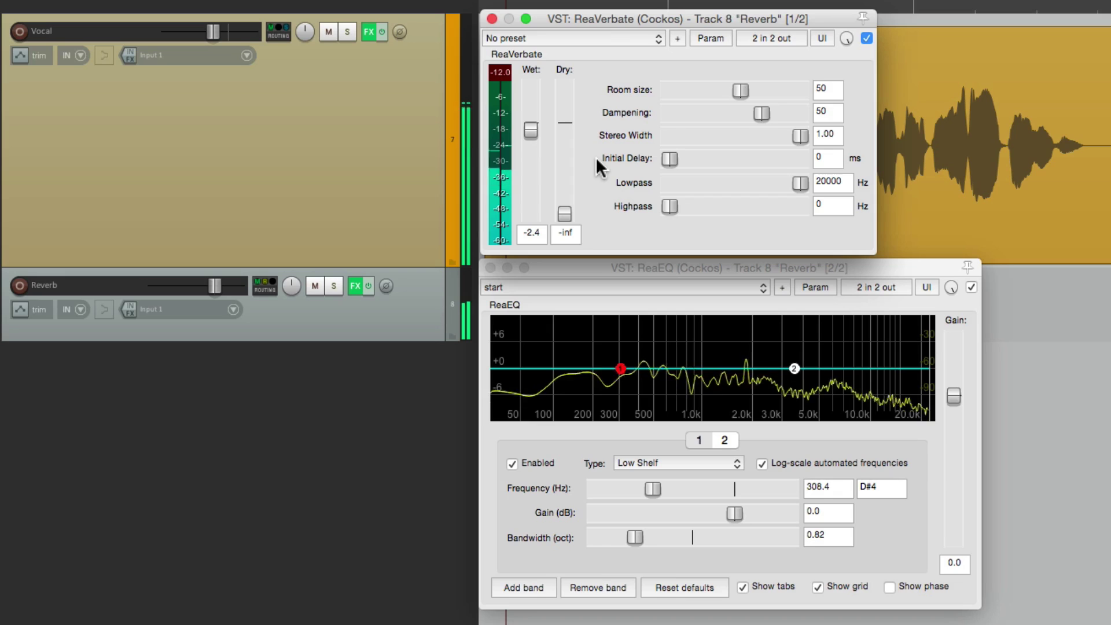
# Audition a small-room vocal reverb with Room size at 31, Initial Delay at 153 ms and Wet level at -8.6.
pyautogui.press('space')
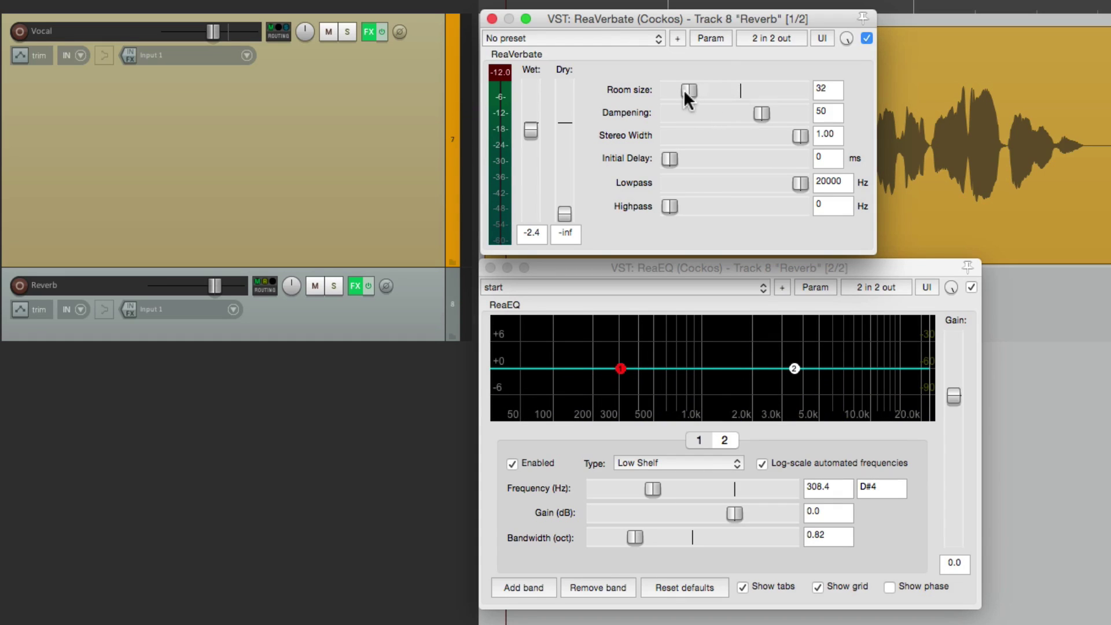
pyautogui.press('space')
pyautogui.moveTo(527, 129); pyautogui.dragTo(529, 134)
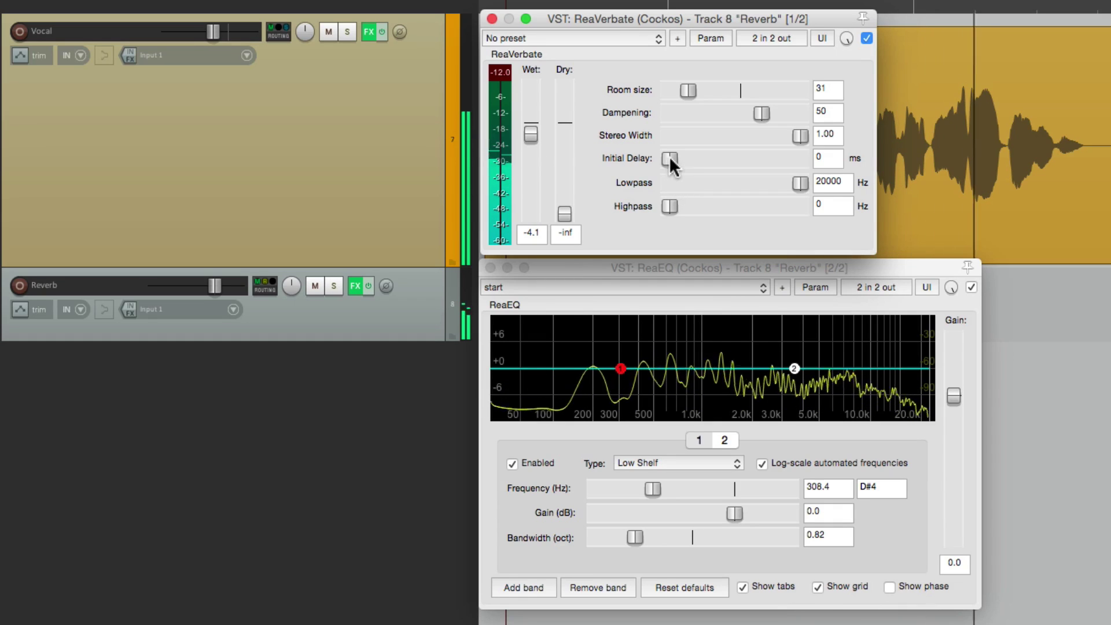
pyautogui.moveTo(668, 155); pyautogui.dragTo(741, 166)
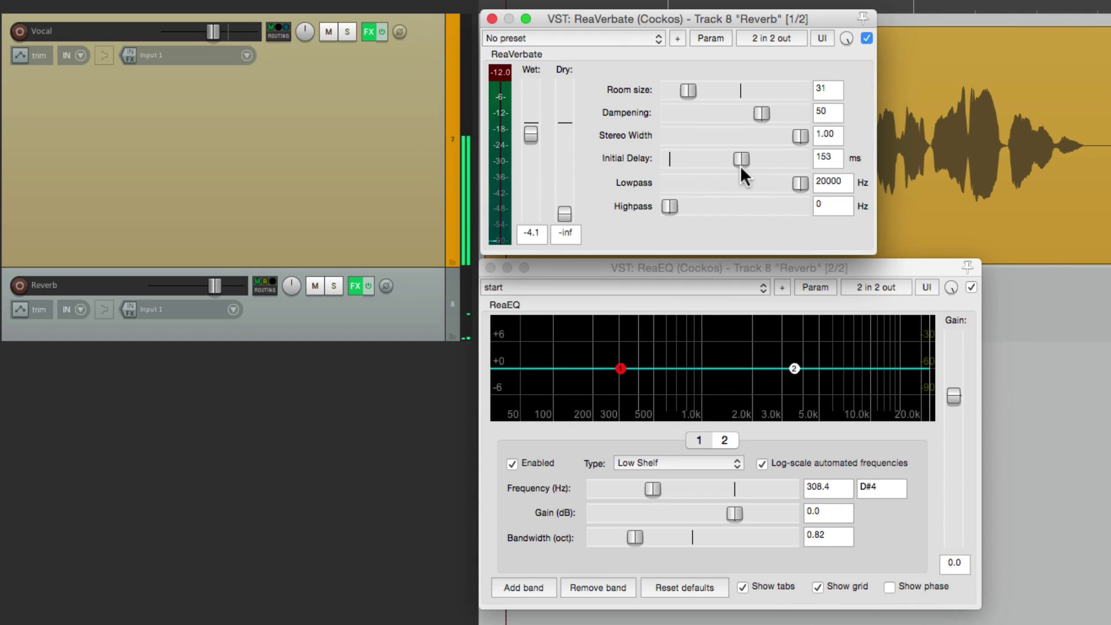
pyautogui.moveTo(525, 130); pyautogui.dragTo(532, 145)
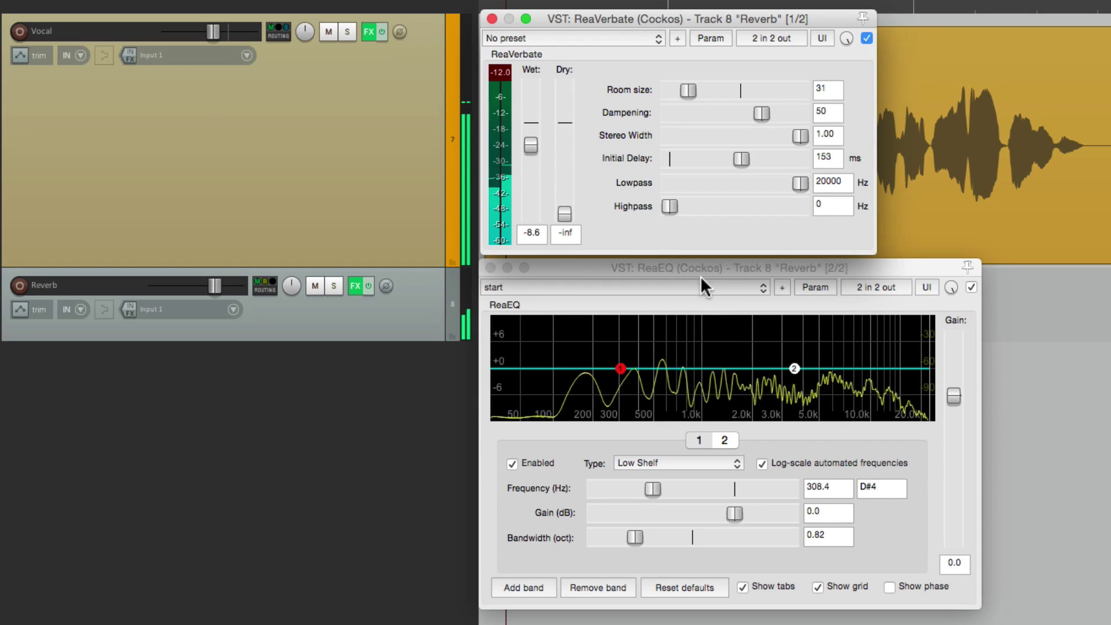
# Try a 3.0 dB high-shelf boost and a -2.1 dB low-shelf cut in ReaEQ, with ReaVerbate's Wet level at -11.7.
pyautogui.moveTo(794, 369); pyautogui.dragTo(794, 358)
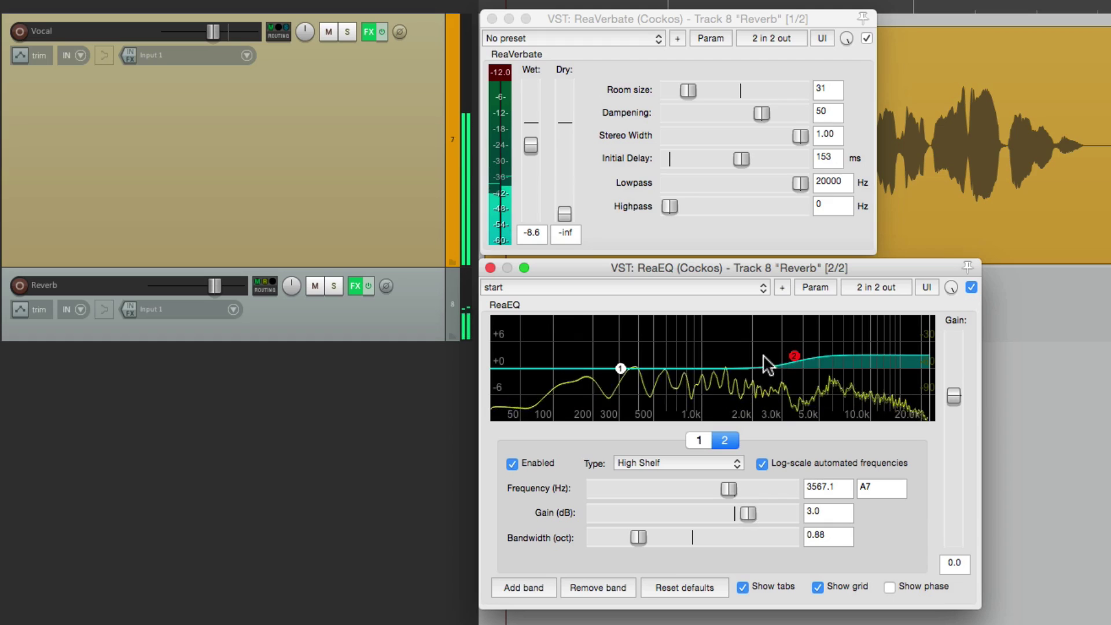
pyautogui.moveTo(615, 374); pyautogui.dragTo(619, 383)
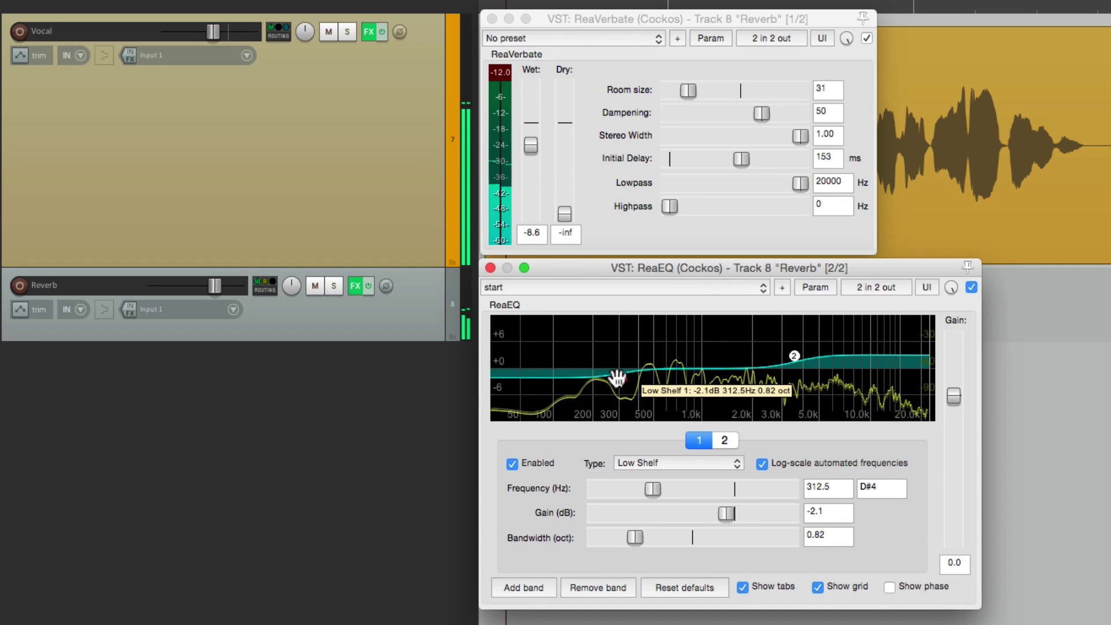
pyautogui.moveTo(527, 146); pyautogui.dragTo(528, 157)
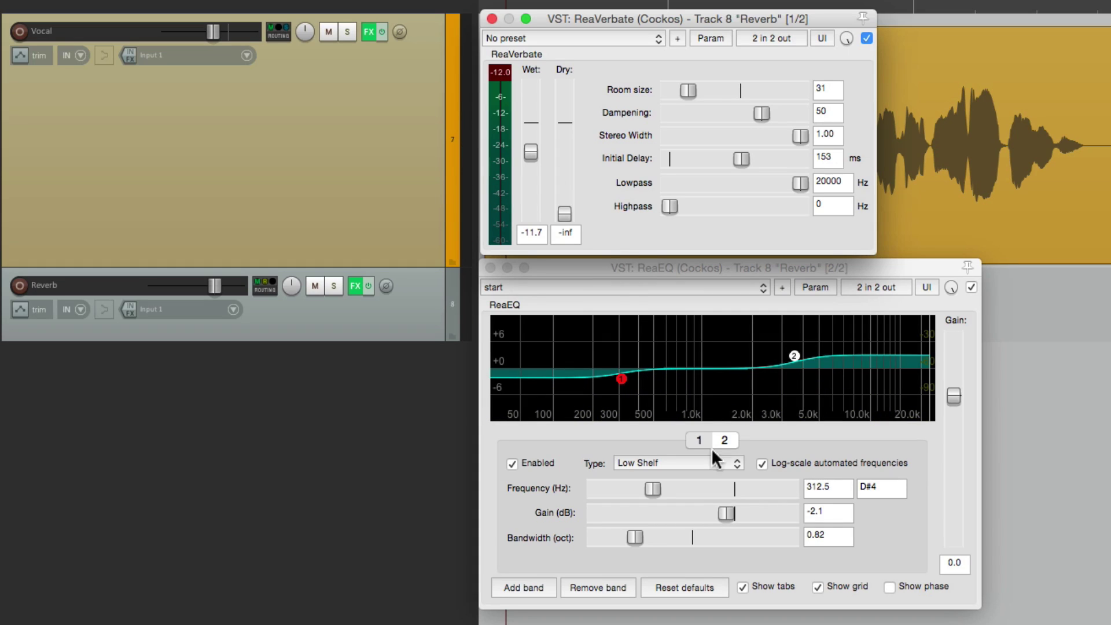
# Reset both ReaEQ shelf gains and the Initial Delay to 0, and set Room size to 87 and Wet level to -14.2.
pyautogui.doubleClick(718, 514)
pyautogui.moveTo(739, 165); pyautogui.dragTo(591, 161)
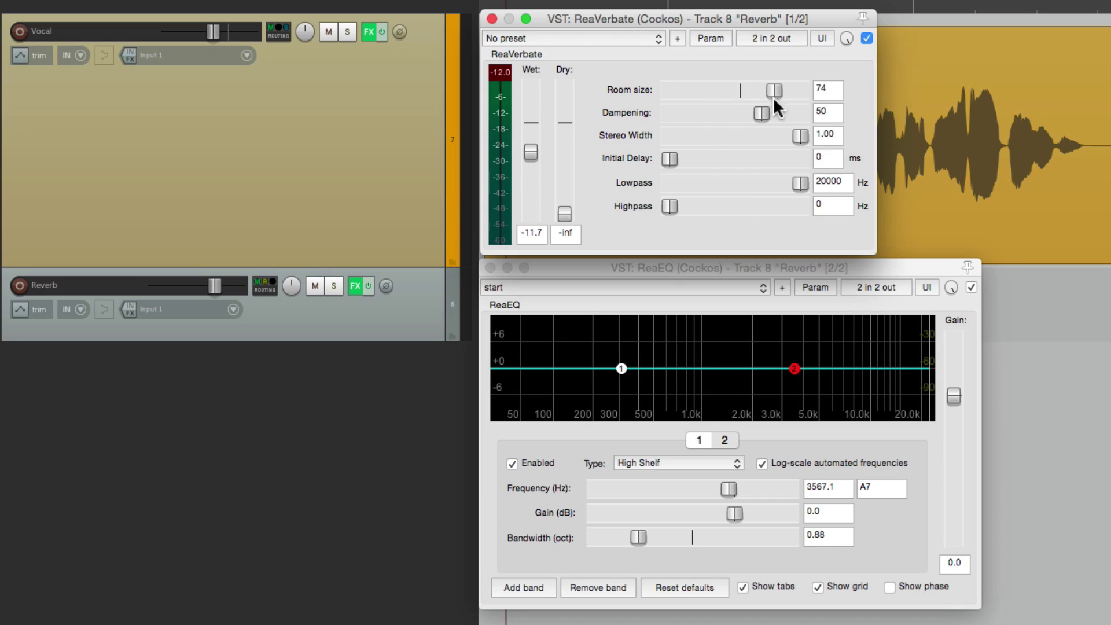
pyautogui.moveTo(530, 149); pyautogui.dragTo(529, 151)
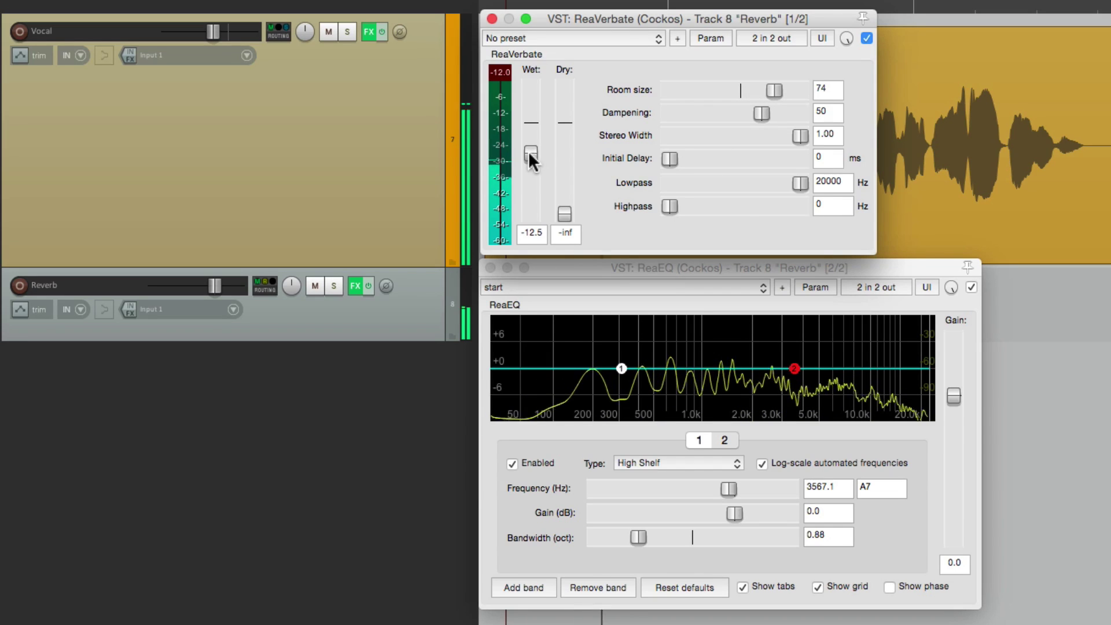
pyautogui.moveTo(770, 92); pyautogui.dragTo(784, 92)
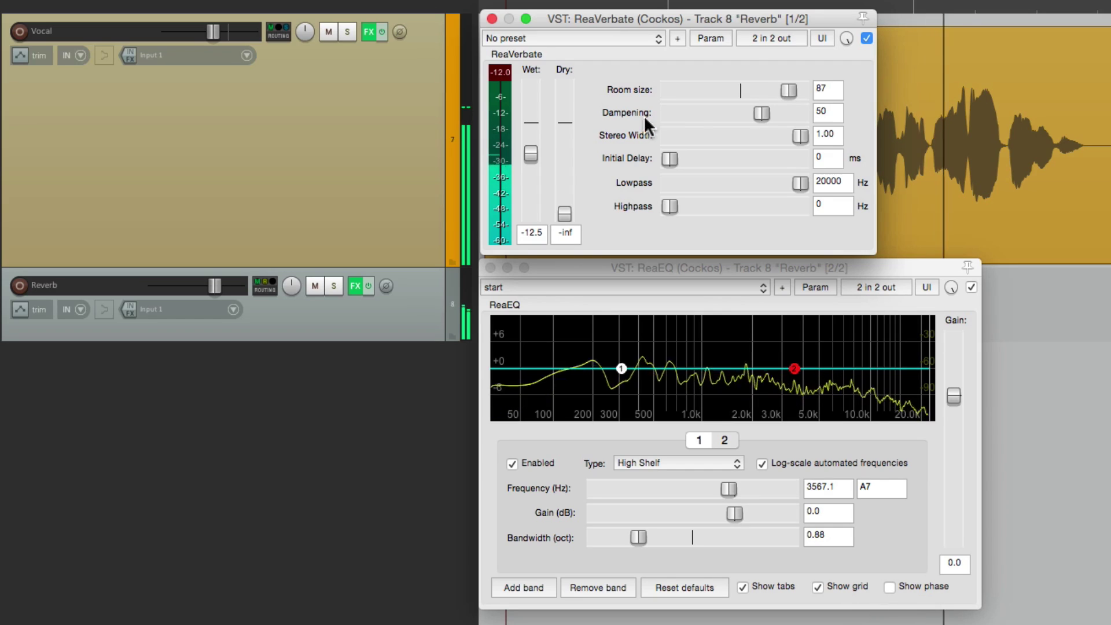
pyautogui.moveTo(535, 149); pyautogui.dragTo(533, 153)
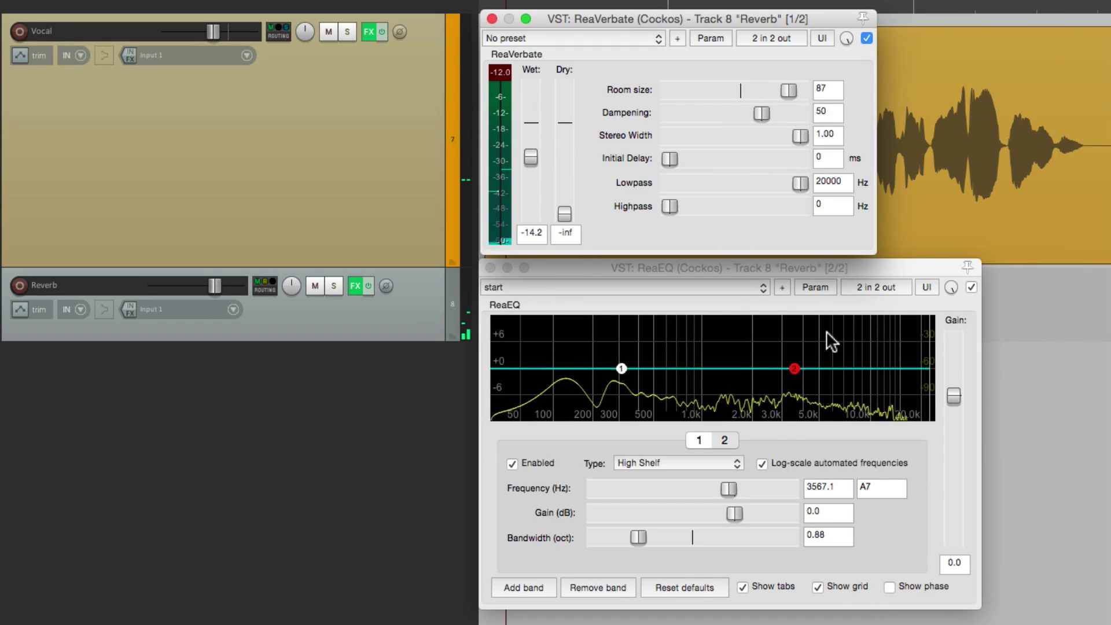
# Set ReaEQ's high shelf to 2.9 dB at 3692.2 Hz, low shelf to -1.3 dB, and ReaVerbate's Highpass to 233 Hz.
pyautogui.moveTo(797, 368)
pyautogui.moveTo(798, 368); pyautogui.dragTo(797, 357)
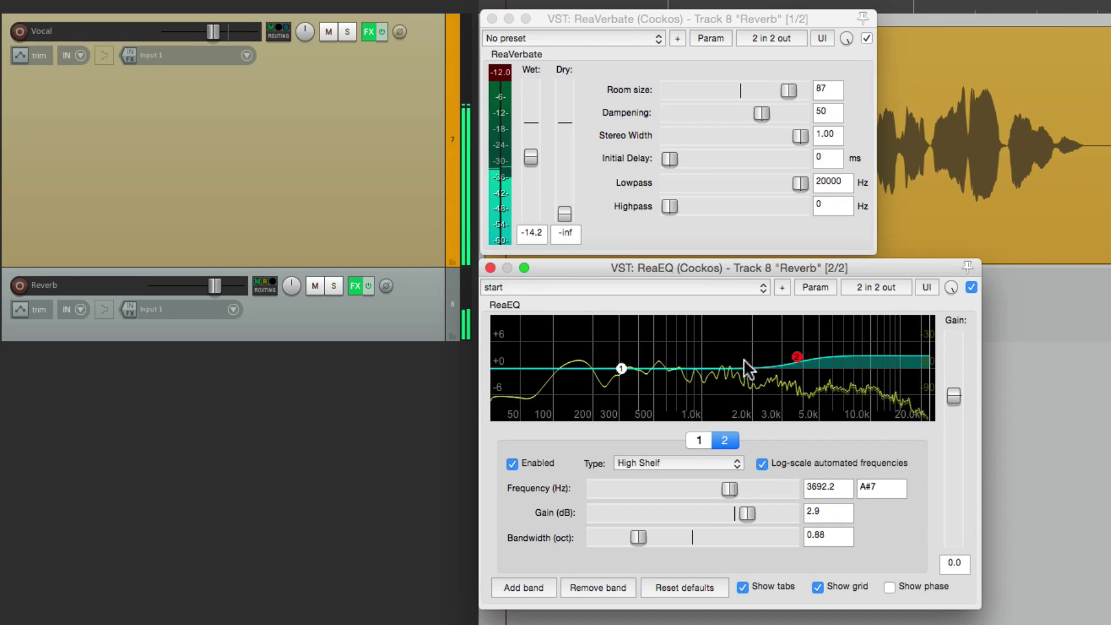
pyautogui.moveTo(621, 368); pyautogui.dragTo(622, 375)
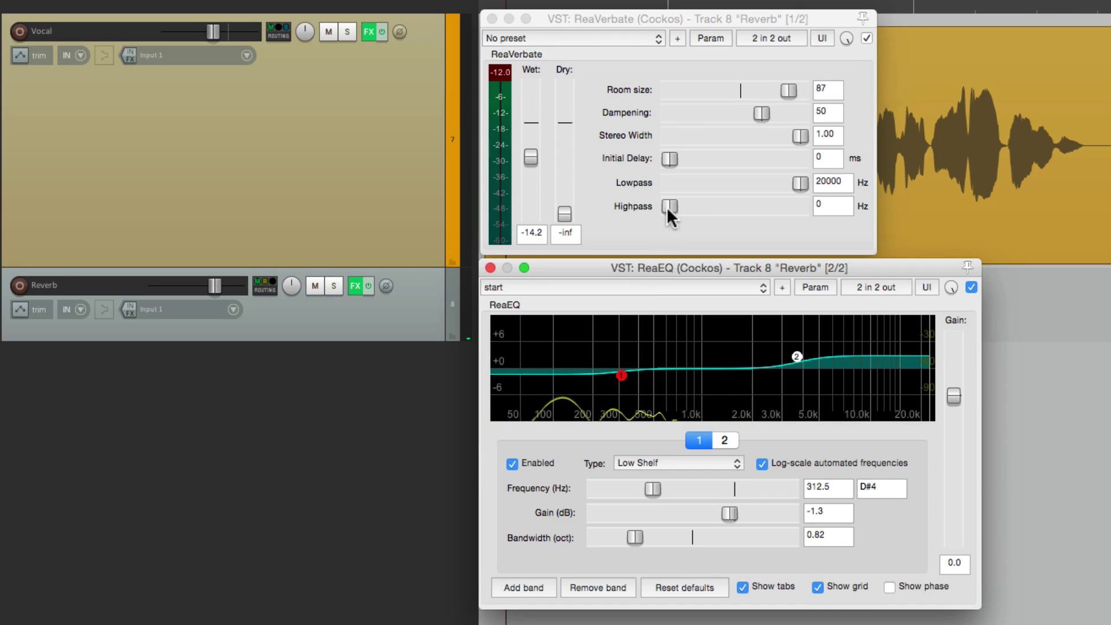
pyautogui.moveTo(670, 207); pyautogui.dragTo(702, 206)
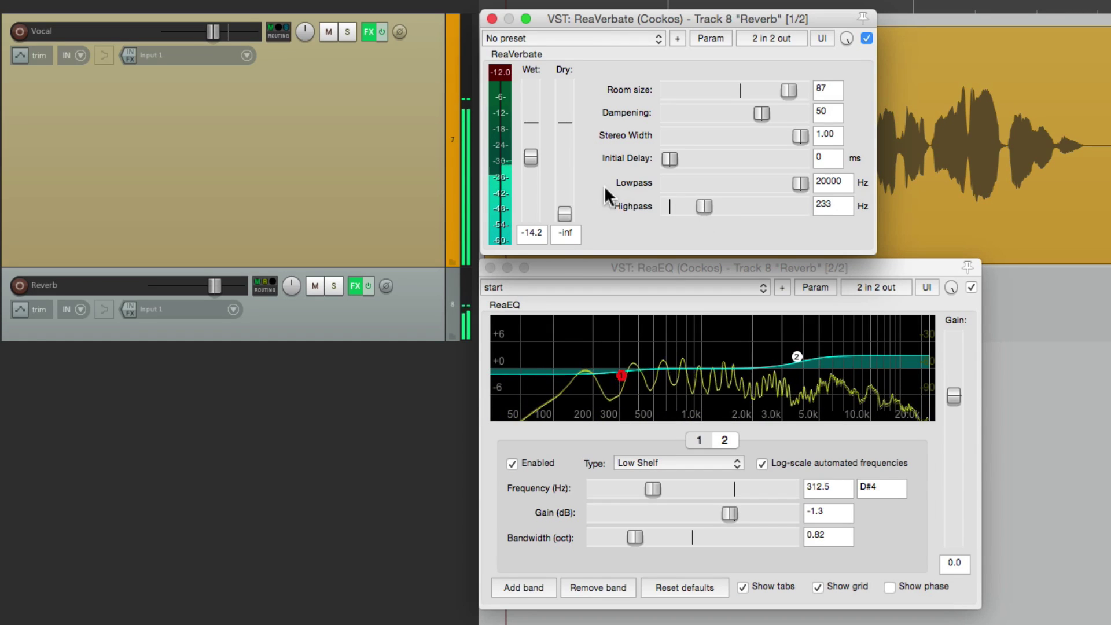
pyautogui.moveTo(534, 154); pyautogui.dragTo(530, 154)
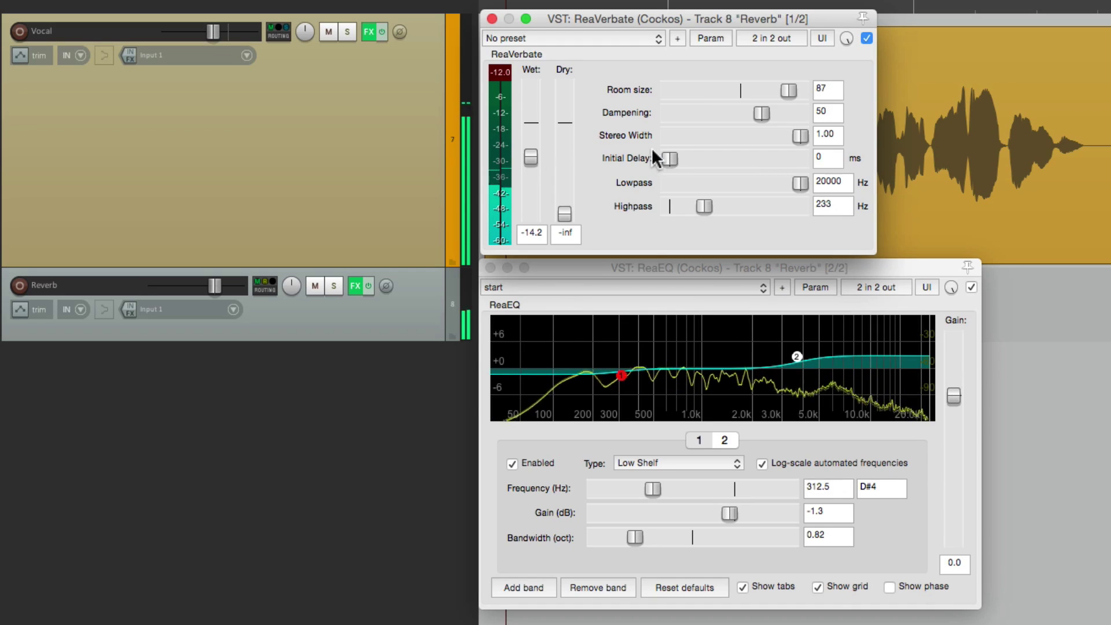
# Set ReaVerbate's Initial Delay to 52 ms, Room size to 88 and Wet level to -18.2.
pyautogui.moveTo(666, 158); pyautogui.dragTo(699, 158)
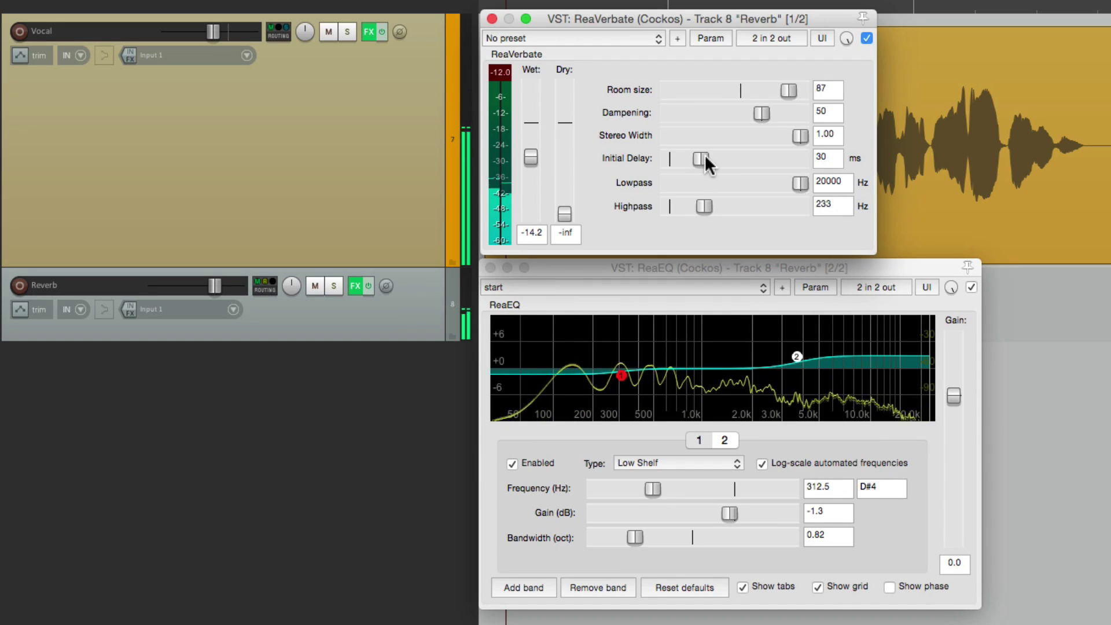
pyautogui.moveTo(705, 155); pyautogui.dragTo(717, 155)
pyautogui.moveTo(786, 88); pyautogui.dragTo(788, 88)
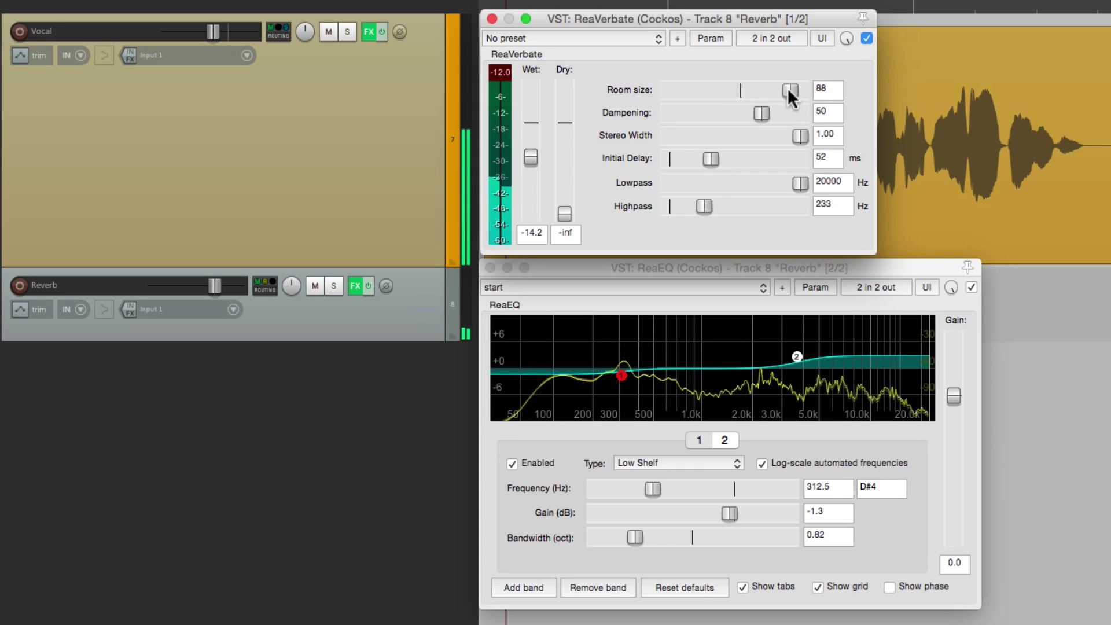
pyautogui.moveTo(528, 157); pyautogui.dragTo(528, 163)
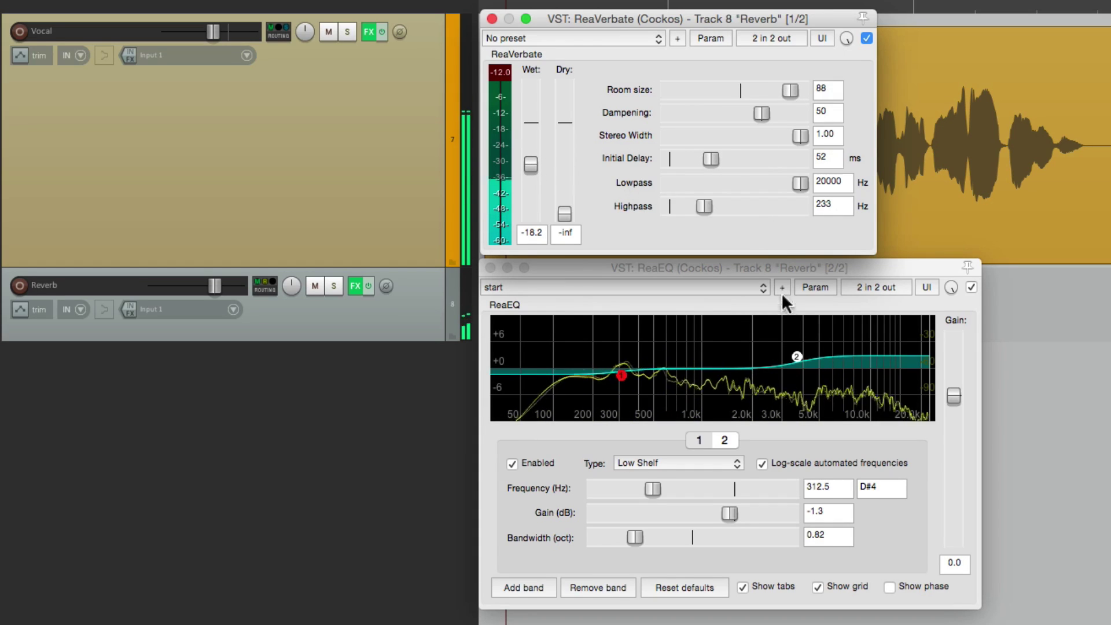
# Set ReaEQ's high-shelf gain to 4.4 dB and low-shelf gain to -3.0 dB, and ReaVerbate's Room size to 92 and Wet level to -19.2.
pyautogui.moveTo(802, 358)
pyautogui.moveTo(802, 357); pyautogui.dragTo(798, 350)
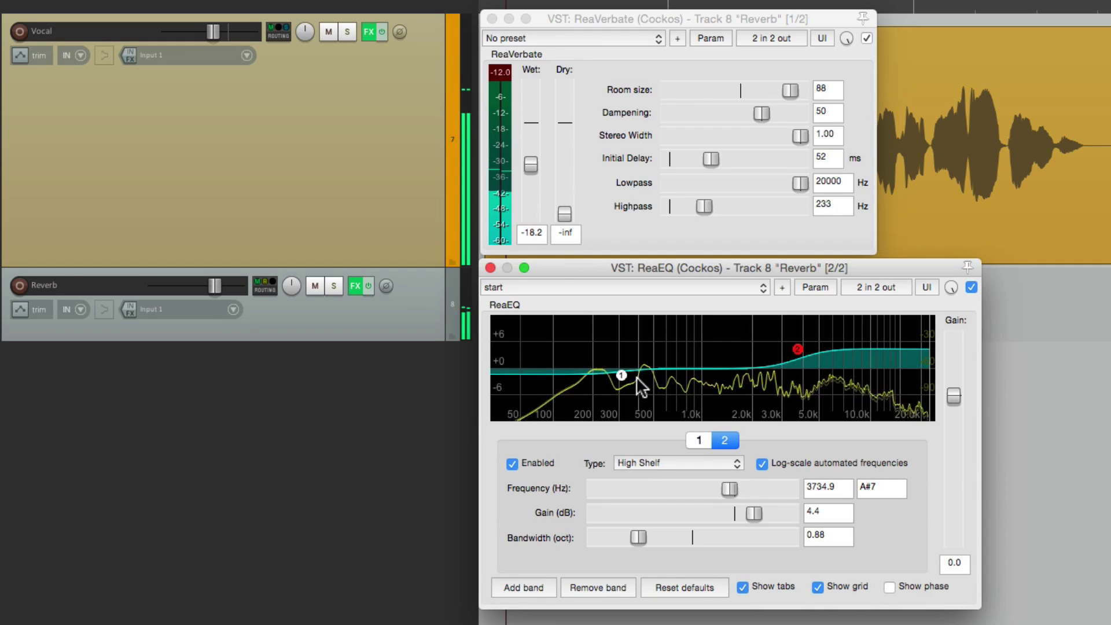
pyautogui.moveTo(627, 375)
pyautogui.moveTo(627, 375); pyautogui.dragTo(623, 383)
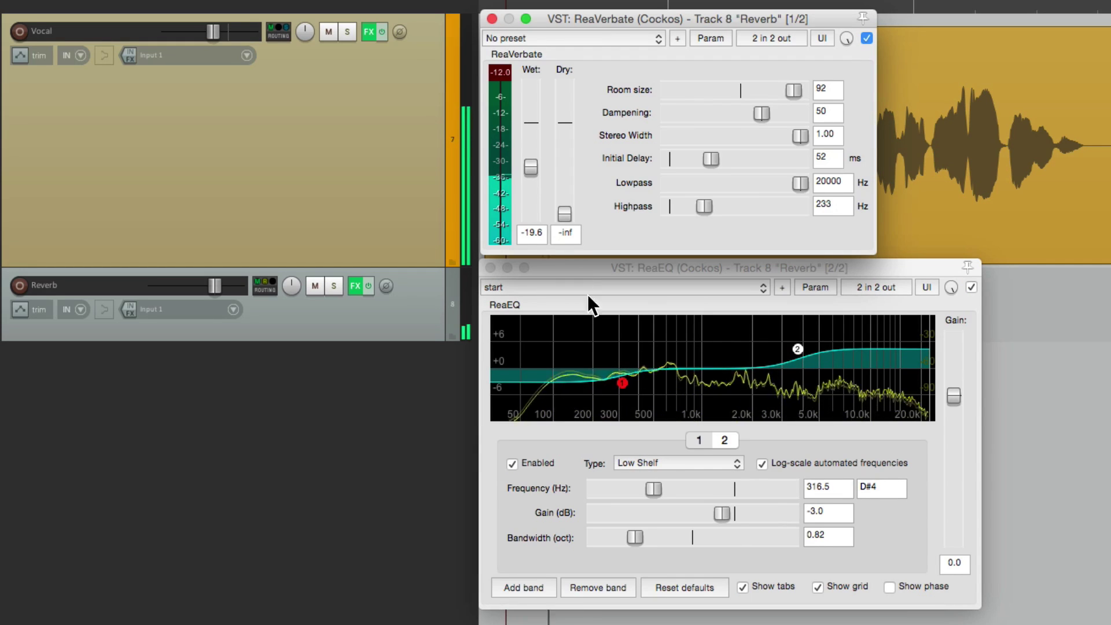
pyautogui.moveTo(530, 166); pyautogui.dragTo(533, 165)
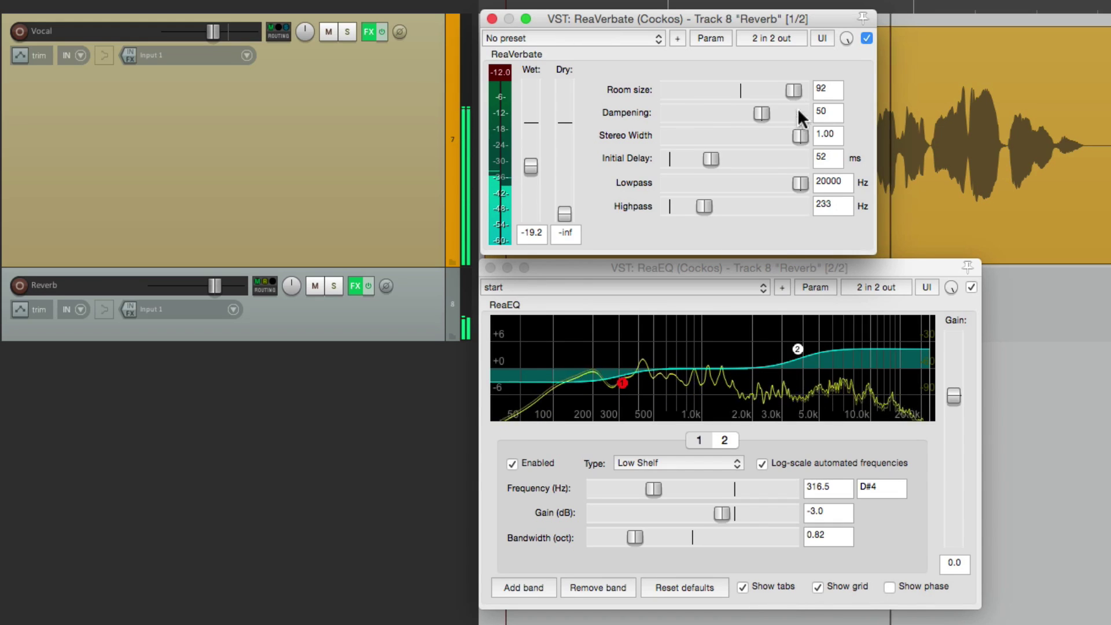
# Raise ReaEQ's high-shelf gain to 5.5 dB, lower the low-shelf gain to -4.2 dB and set ReaVerbate's Highpass to 270 Hz.
pyautogui.moveTo(797, 349); pyautogui.dragTo(795, 343)
pyautogui.moveTo(706, 206); pyautogui.dragTo(708, 206)
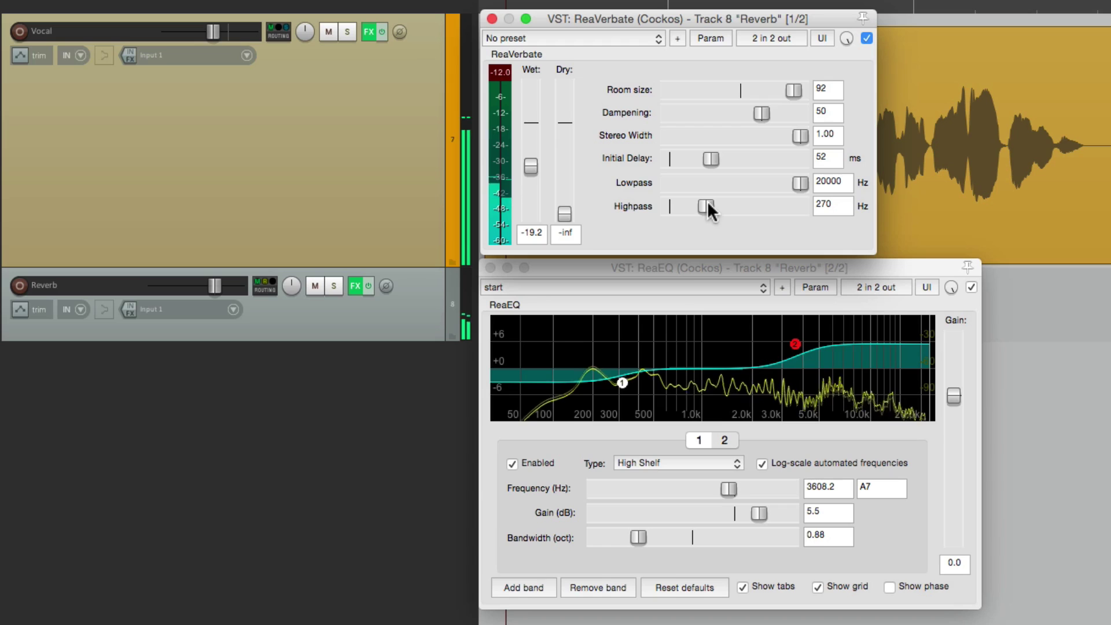
pyautogui.moveTo(622, 383); pyautogui.dragTo(624, 389)
pyautogui.moveTo(533, 164); pyautogui.dragTo(529, 164)
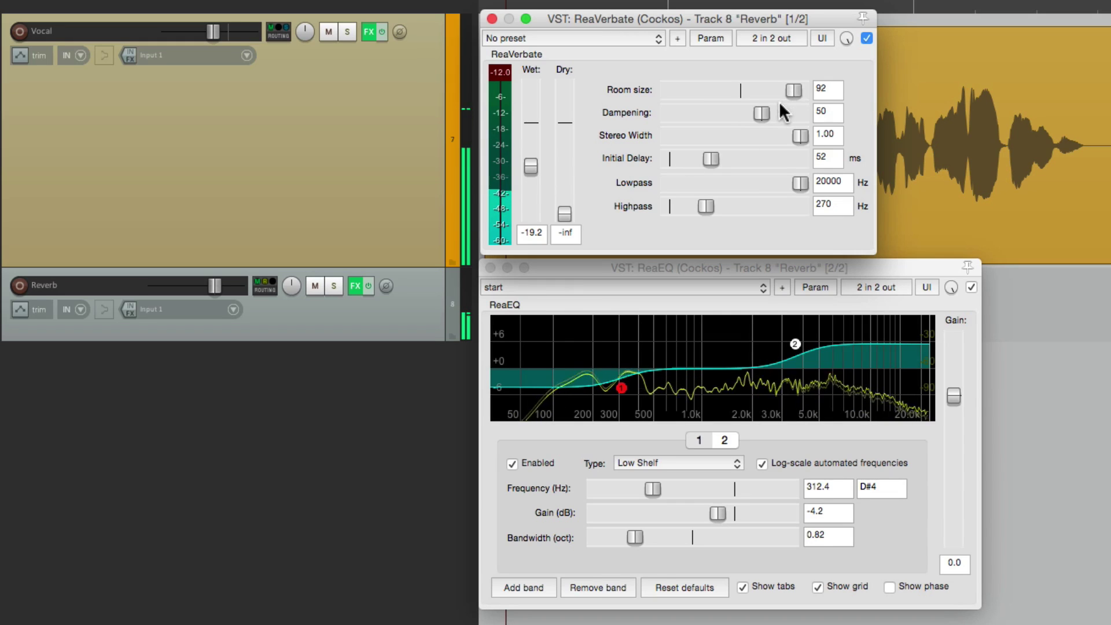
# Set ReaVerbate's Dampening to 6, Room size to 87 and Wet level to -17.4.
pyautogui.moveTo(762, 112); pyautogui.dragTo(710, 113)
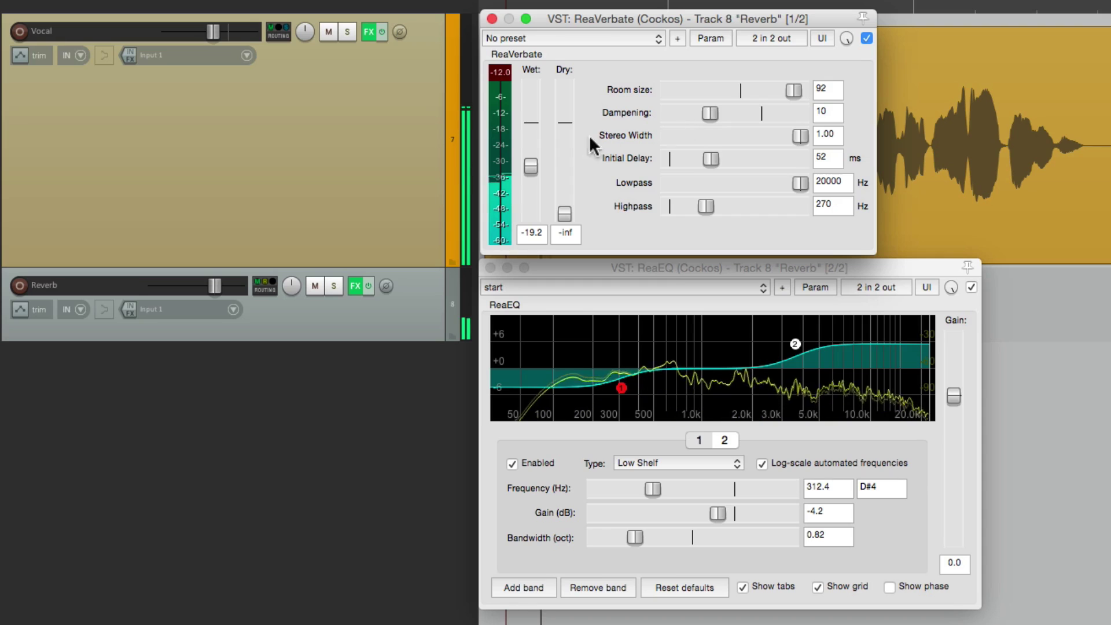
pyautogui.moveTo(703, 111); pyautogui.dragTo(686, 113)
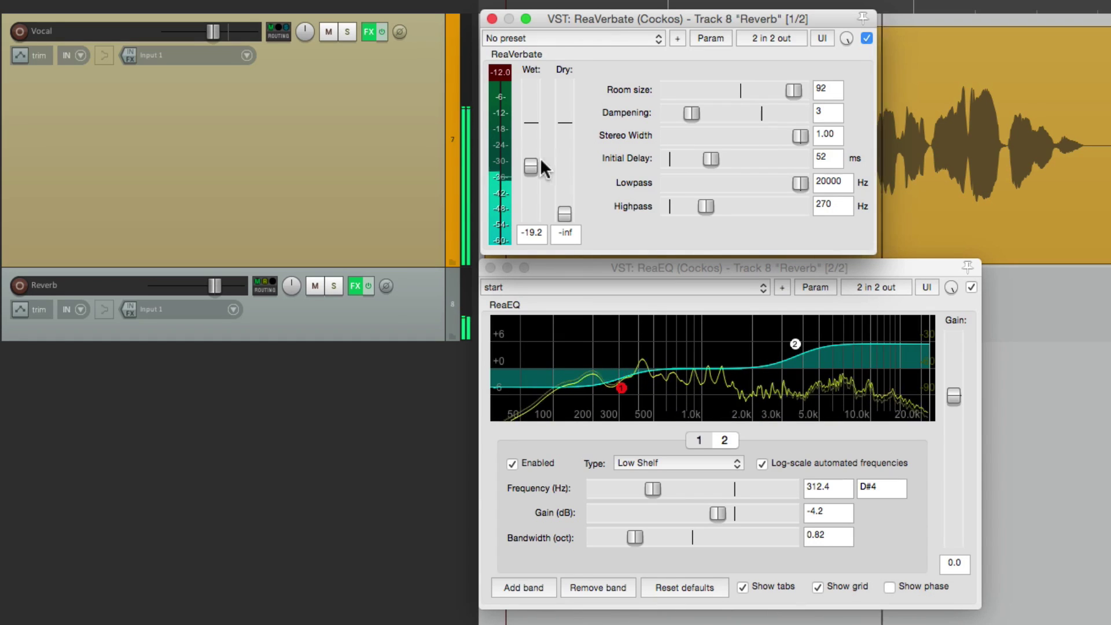
pyautogui.moveTo(532, 165); pyautogui.dragTo(531, 170)
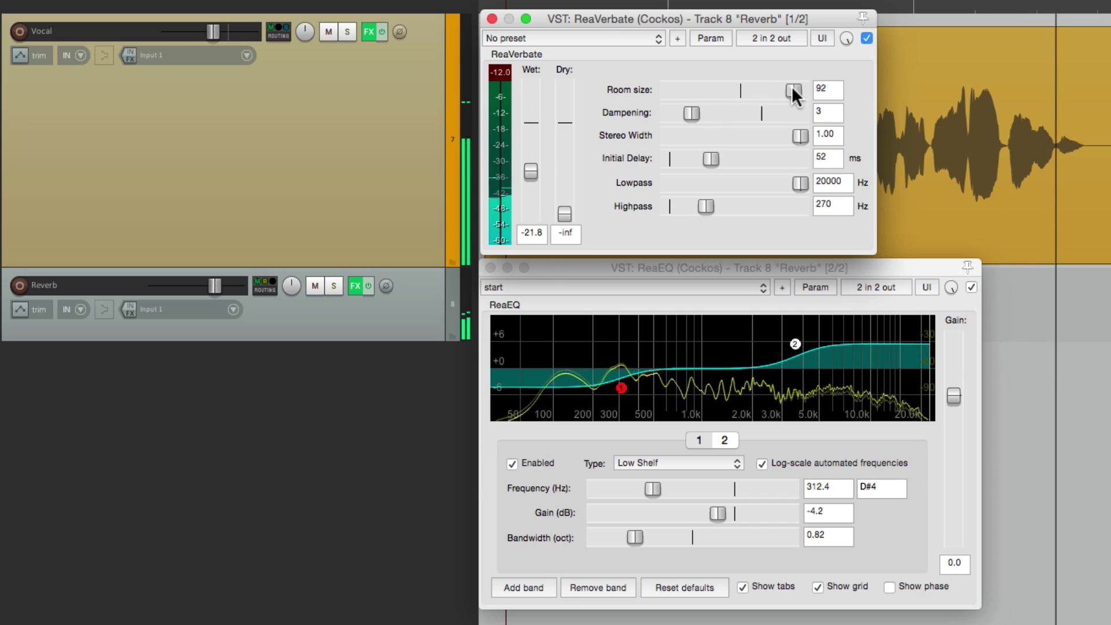
pyautogui.moveTo(792, 87); pyautogui.dragTo(785, 86)
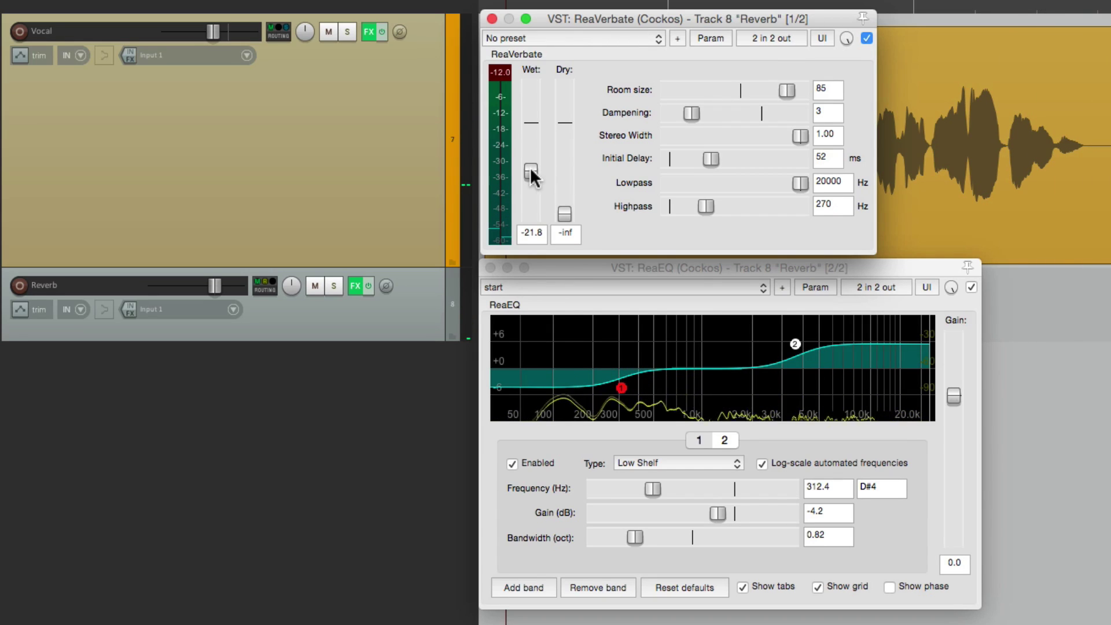
pyautogui.moveTo(531, 171); pyautogui.dragTo(531, 162)
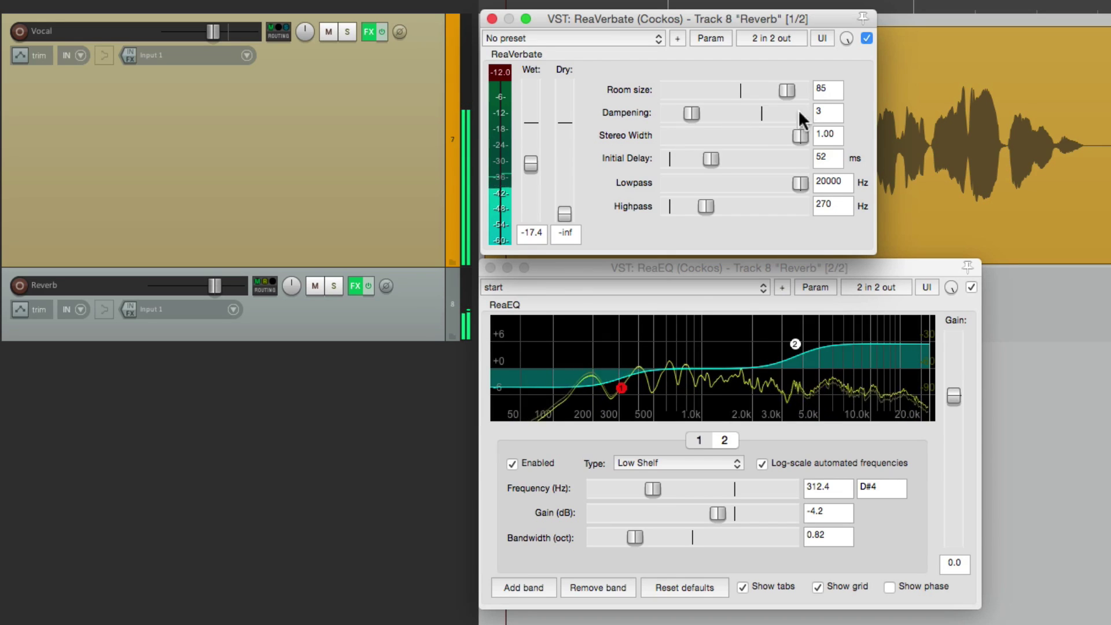
pyautogui.moveTo(791, 87); pyautogui.dragTo(793, 88)
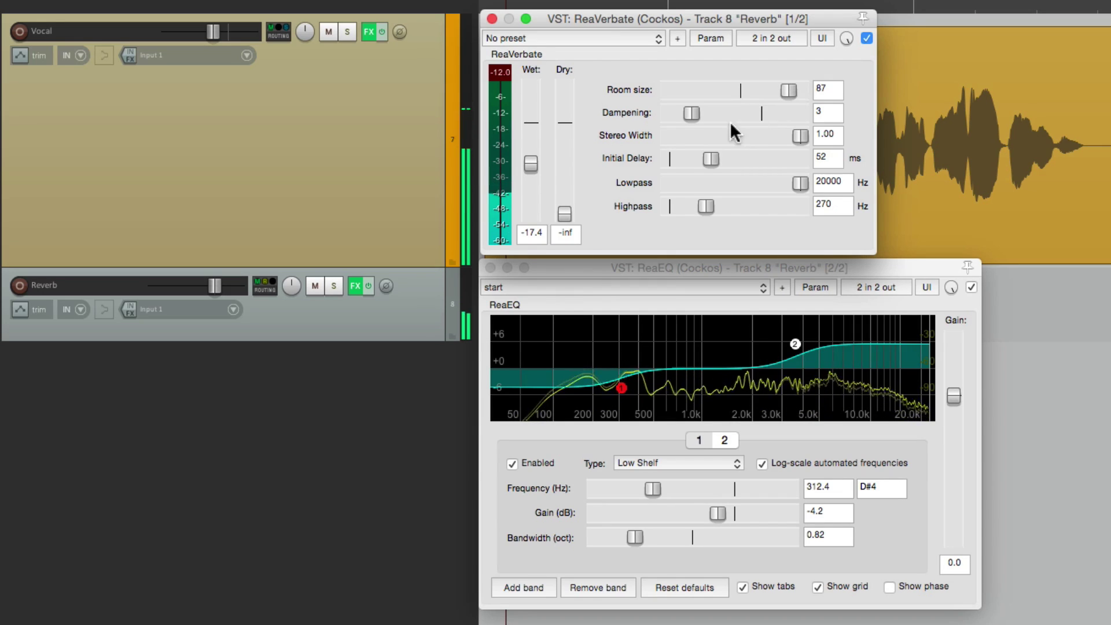
pyautogui.moveTo(688, 111); pyautogui.dragTo(697, 111)
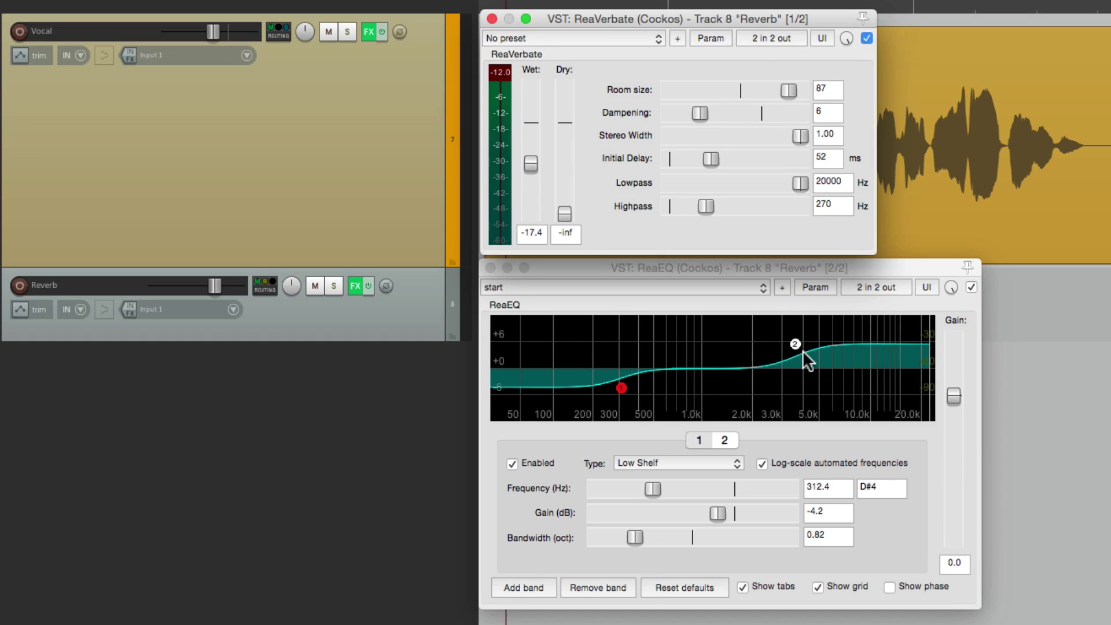
# Reset ReaEQ's low-shelf gain to 0, resume the vocal playback, and set ReaVerbate's Wet level to -21.3 and Initial Delay to 65 ms.
pyautogui.doubleClick(722, 516)
pyautogui.press('space')
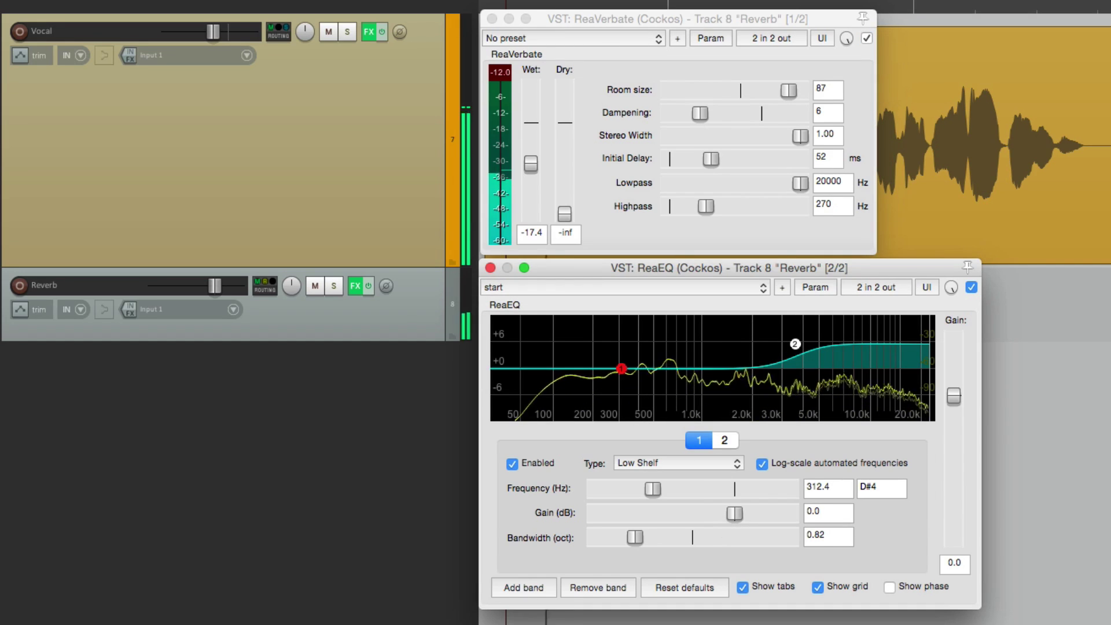
pyautogui.click(681, 17)
pyautogui.moveTo(529, 162); pyautogui.dragTo(529, 168)
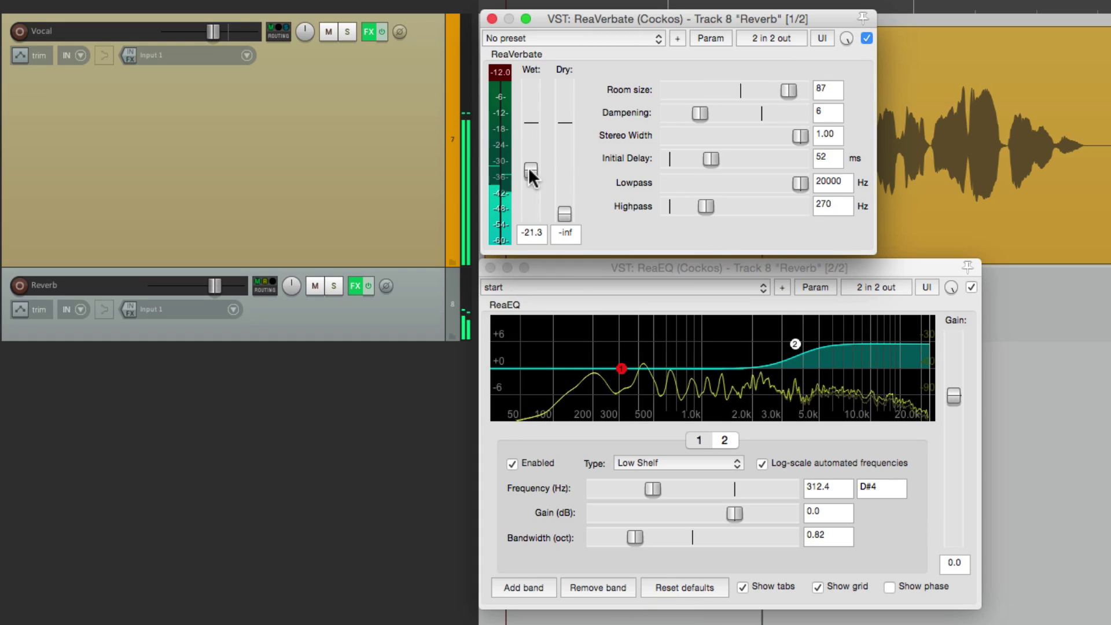
pyautogui.moveTo(705, 161); pyautogui.dragTo(710, 162)
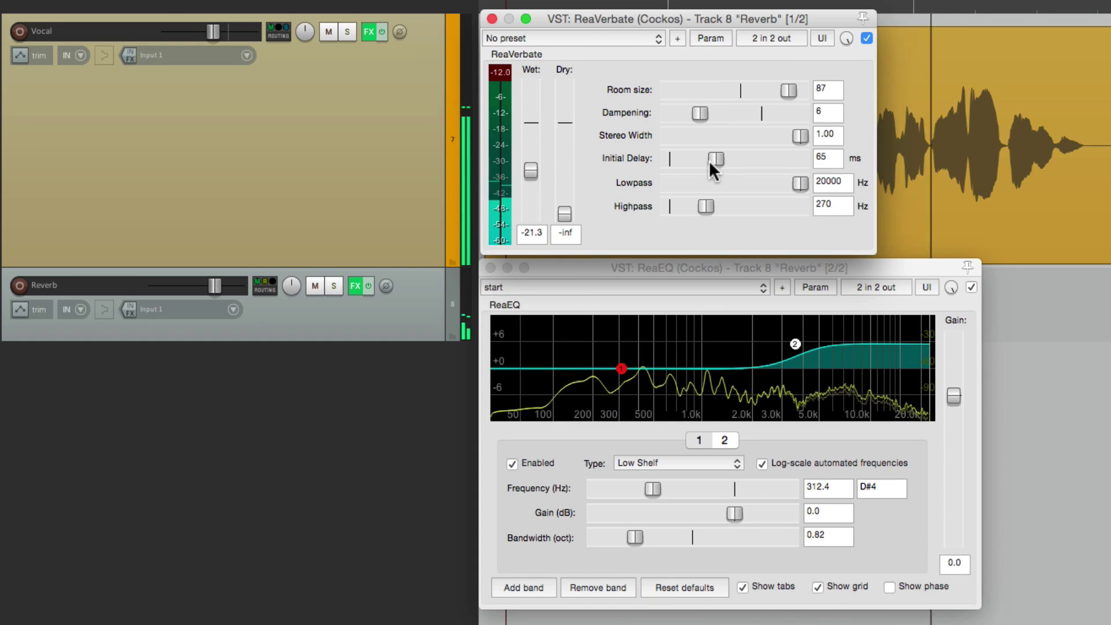
# Return ReaVerbate's Dampening to its default of 50 and raise the Wet level to -18.8.
pyautogui.moveTo(700, 110); pyautogui.dragTo(730, 113)
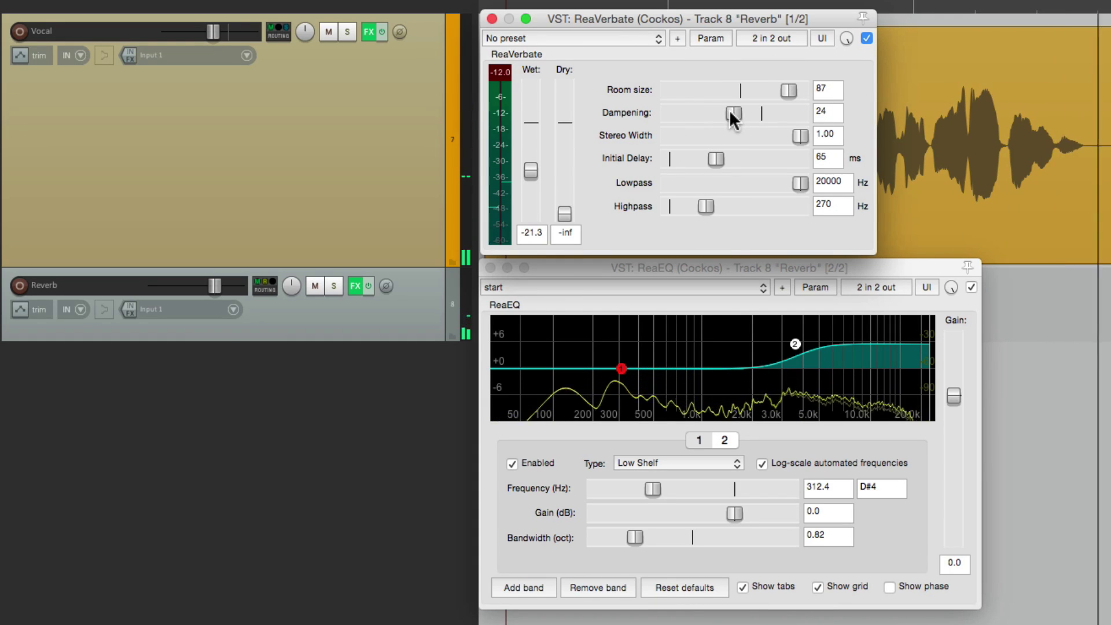
pyautogui.doubleClick(733, 111)
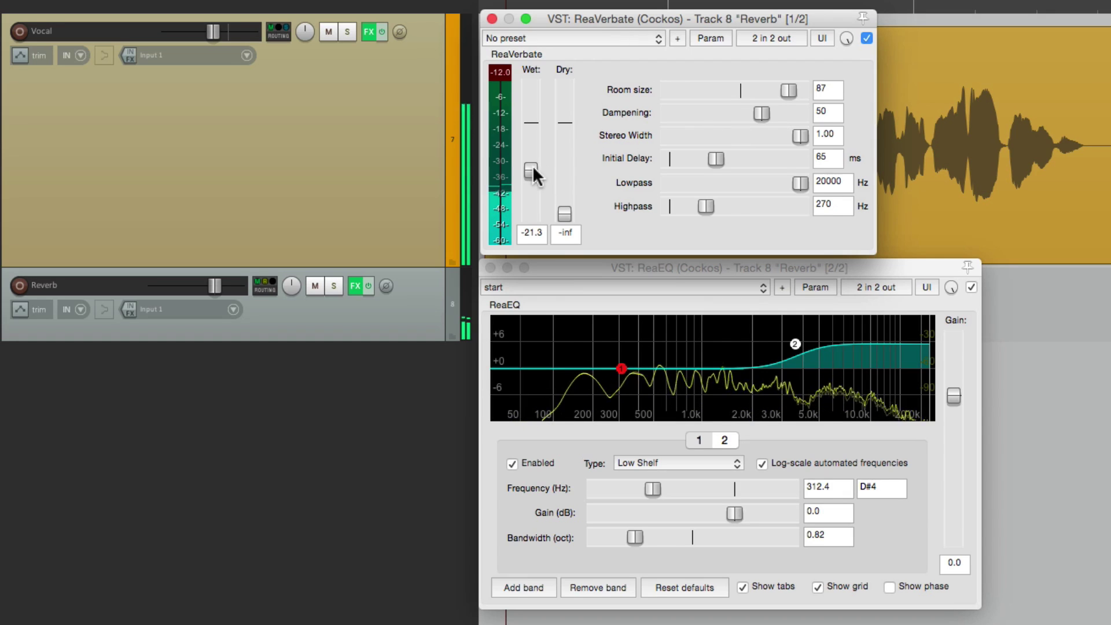
pyautogui.moveTo(533, 168); pyautogui.dragTo(532, 164)
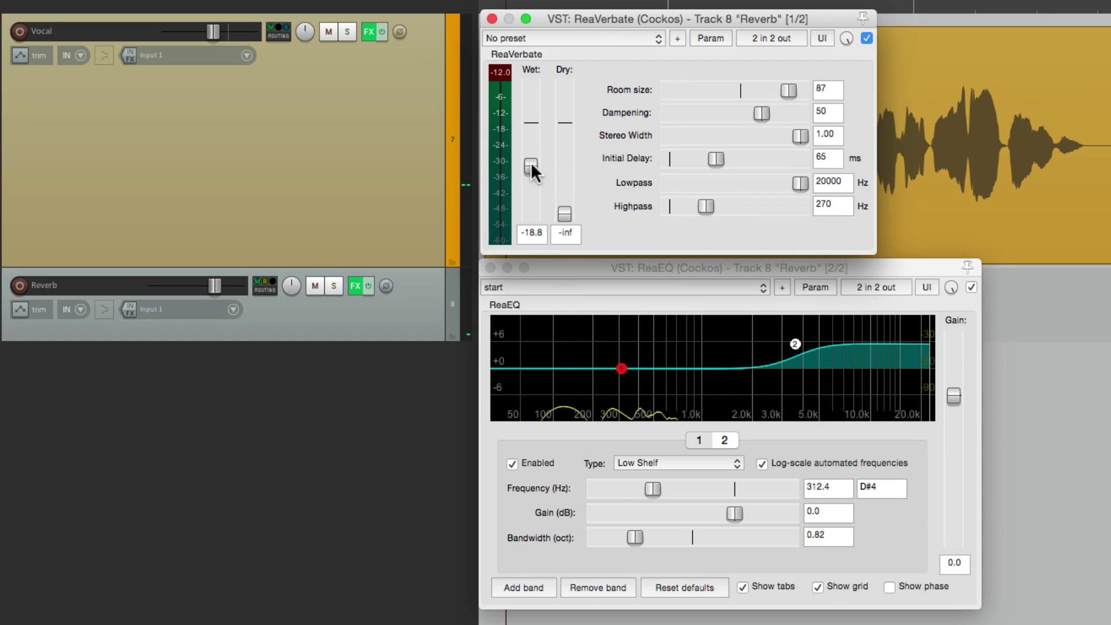
# Increase ReaVerbate's Room size to 93 and lower the Wet level to -23.0.
pyautogui.moveTo(783, 88); pyautogui.dragTo(789, 89)
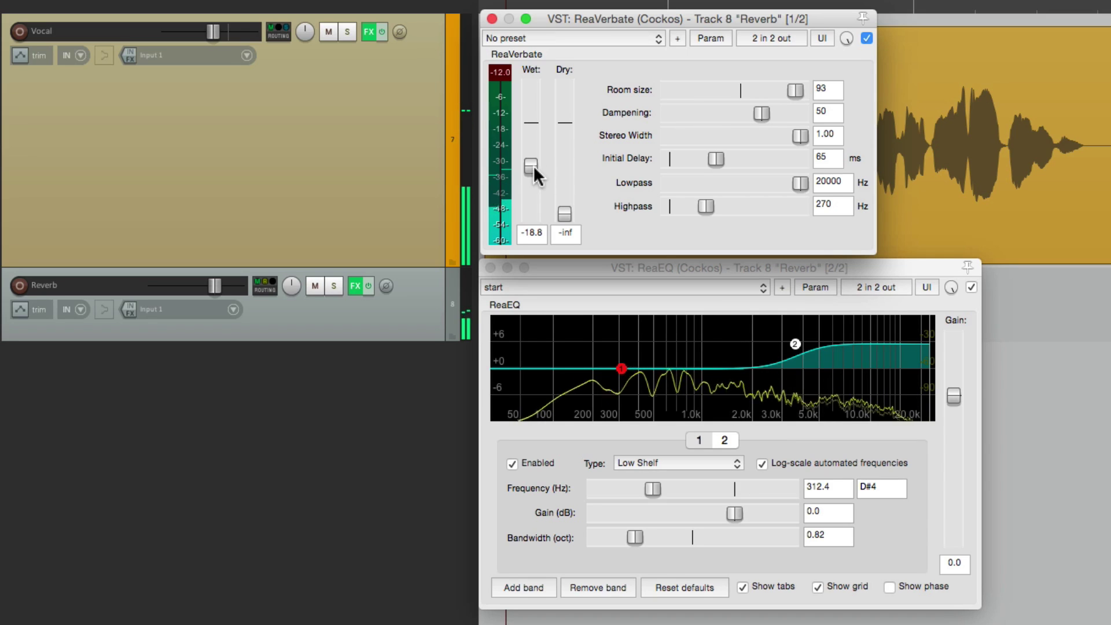
pyautogui.moveTo(533, 165); pyautogui.dragTo(532, 170)
pyautogui.scroll(-1, 530, 171)
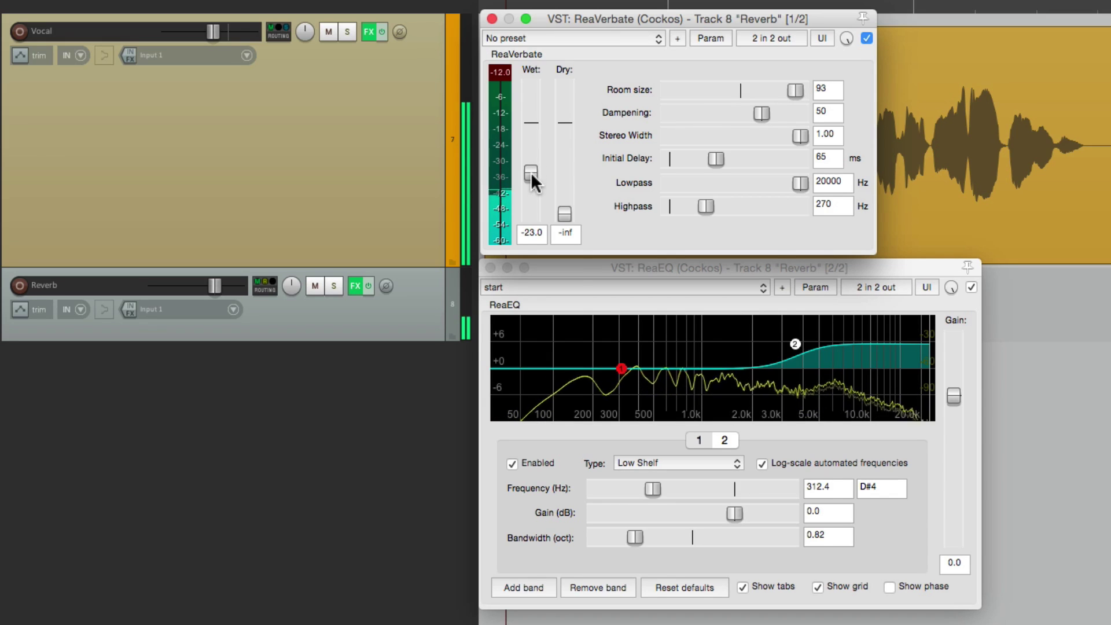
pyautogui.scroll(-2, 530, 172)
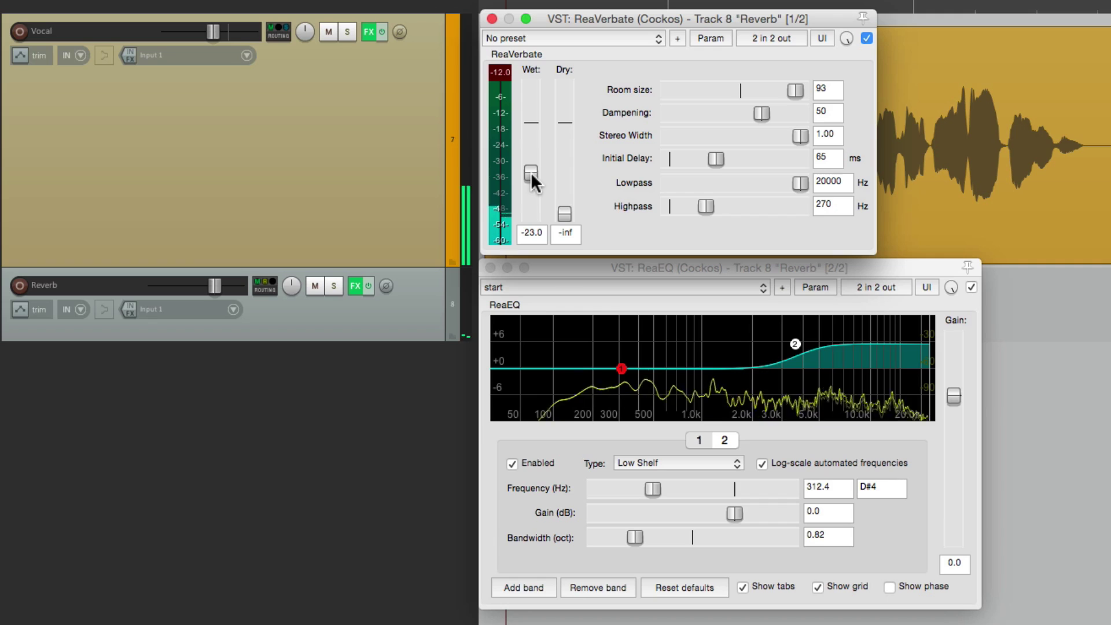